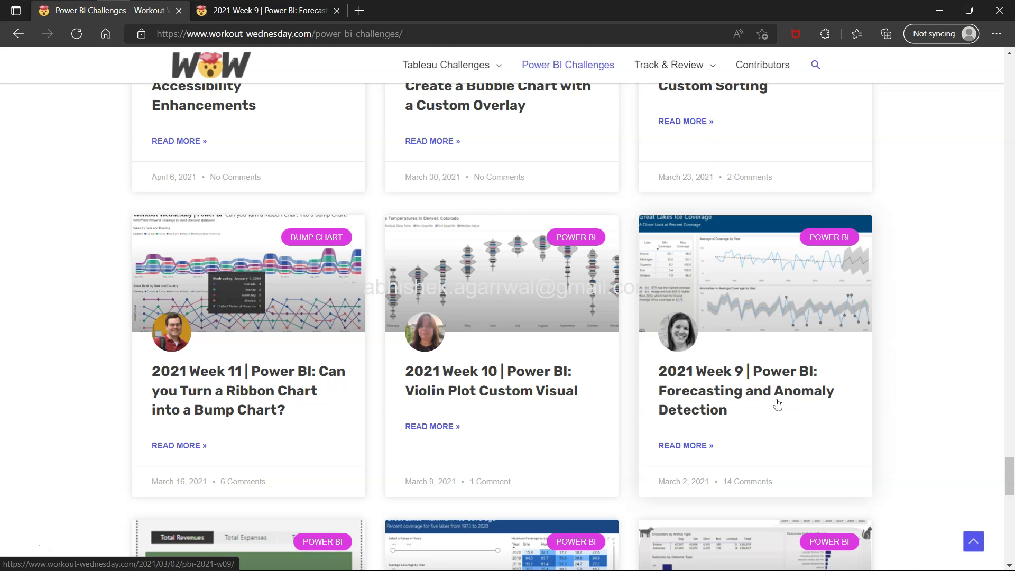
# Step: Open the 2021 Week 9 Power BI challenge on Forecasting and Anomaly Detection and read its introduction
pyautogui.click(790, 408)
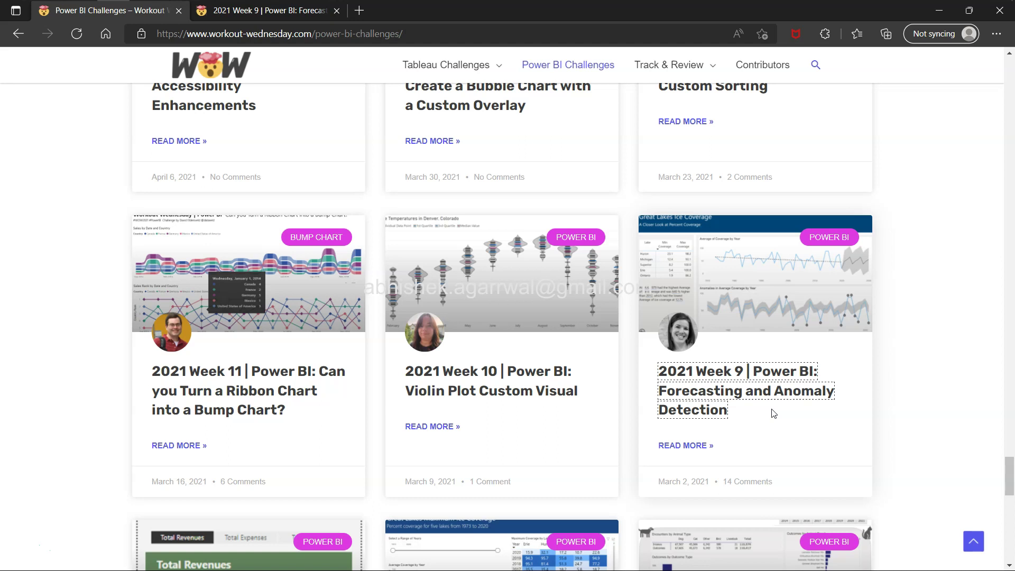
pyautogui.click(776, 416)
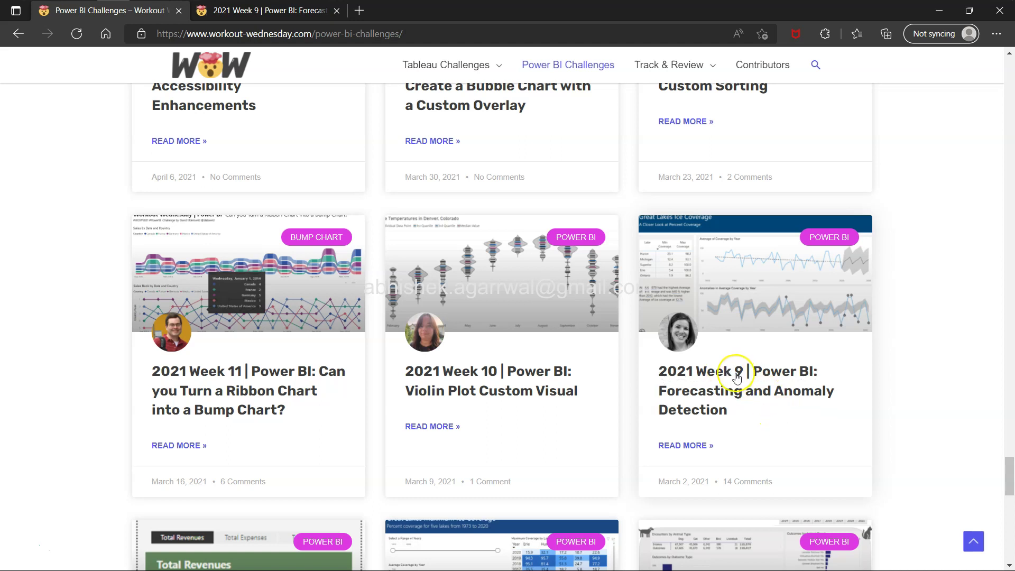
pyautogui.moveTo(738, 377); pyautogui.dragTo(295, 18)
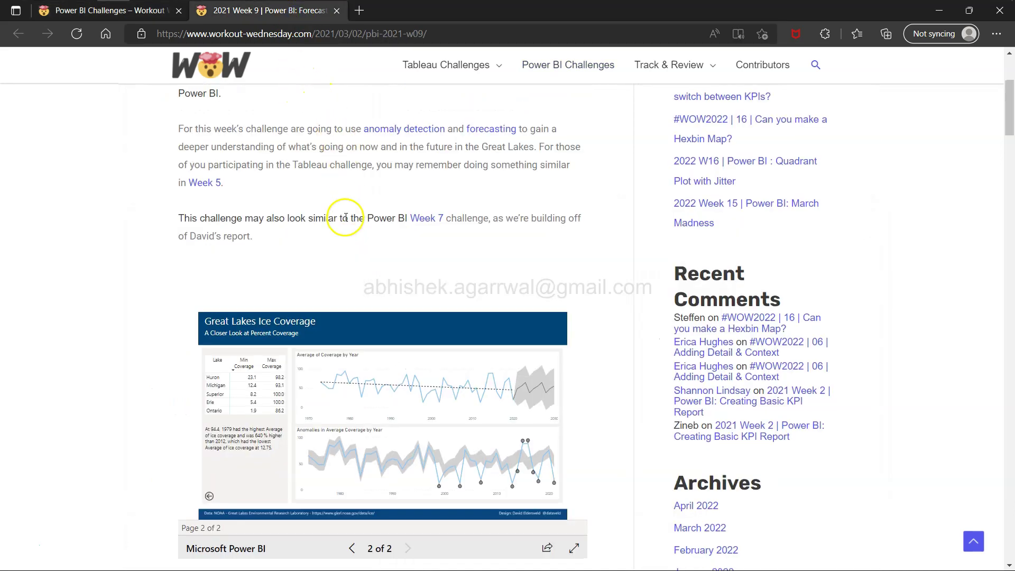
pyautogui.scroll(5, 341, 217)
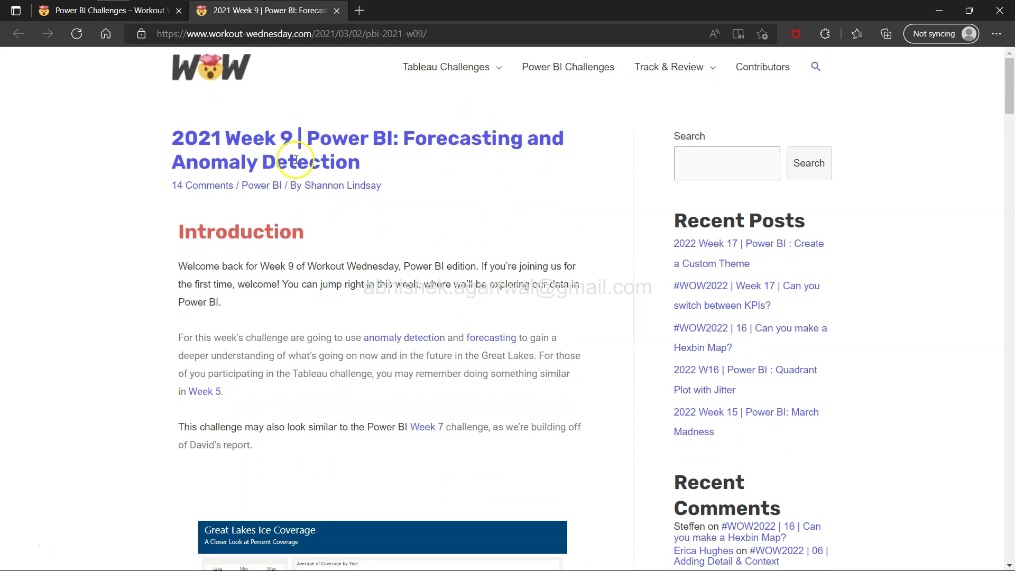
pyautogui.scroll(-2, 423, 280)
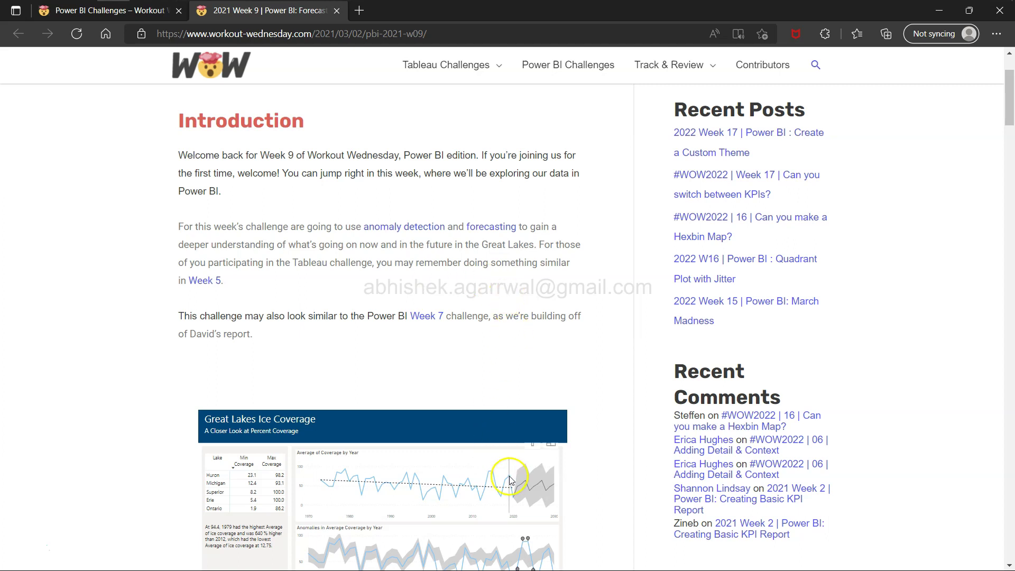
# Step: Examine the forecast and anomaly line charts in the embedded Great Lakes Ice Coverage report
pyautogui.scroll(-1, 503, 481)
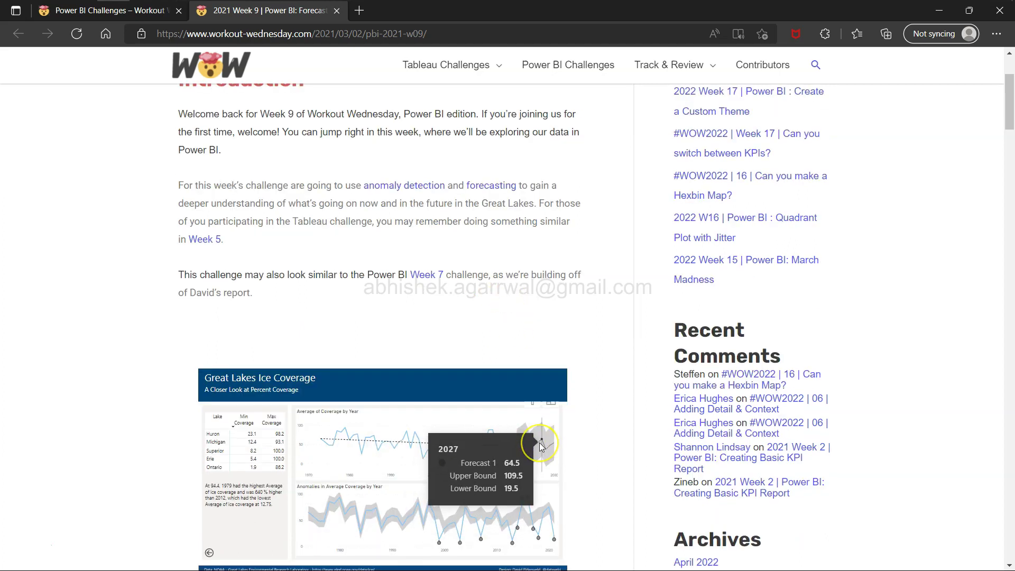
pyautogui.scroll(-2, 534, 444)
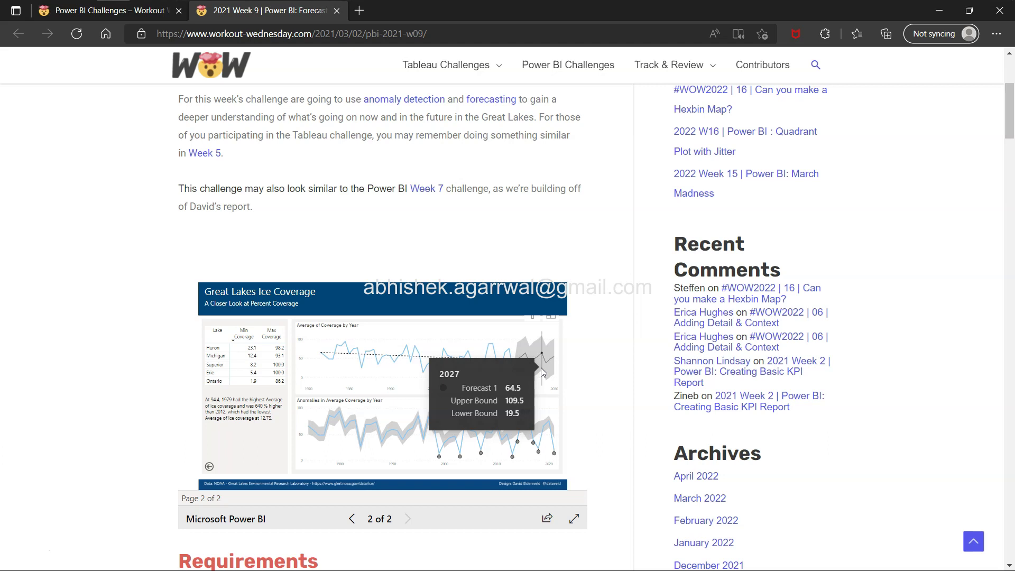
pyautogui.click(612, 382)
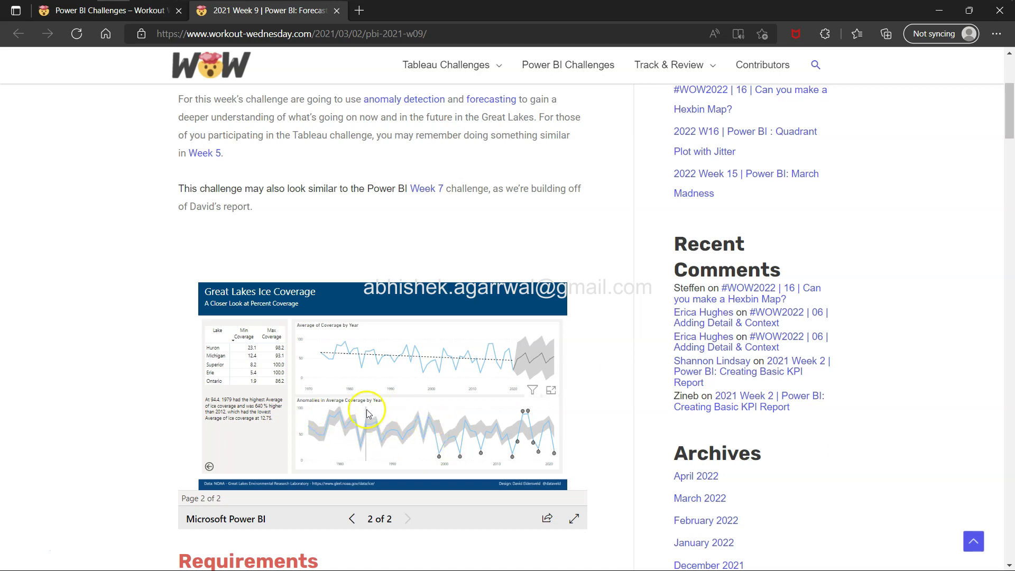
pyautogui.moveTo(441, 460)
pyautogui.click(599, 309)
pyautogui.click(623, 376)
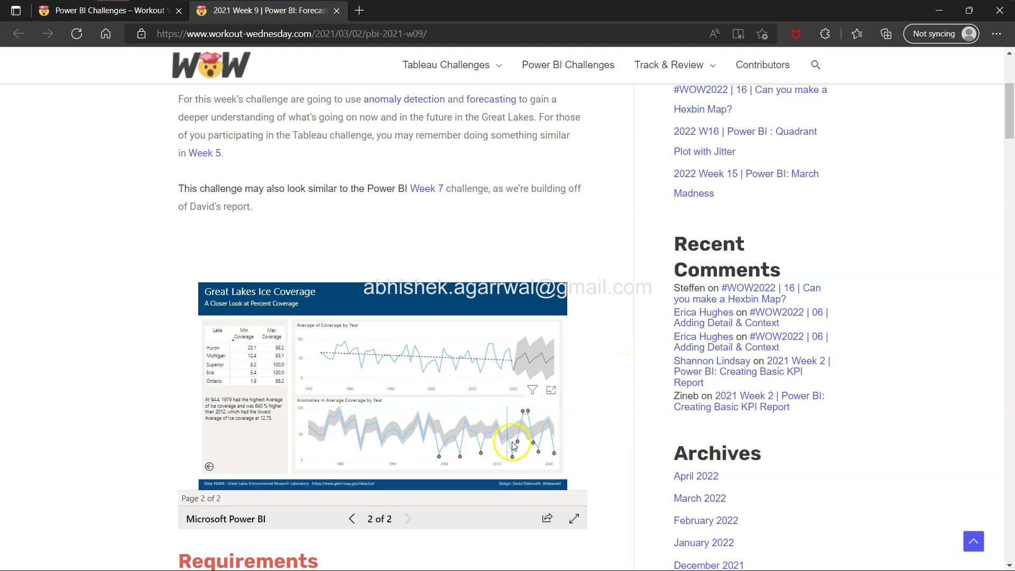
pyautogui.moveTo(561, 442)
pyautogui.mouseDown()
pyautogui.moveTo(555, 426)
pyautogui.moveTo(597, 435)
pyautogui.mouseUp()
pyautogui.scroll(3, 596, 435)
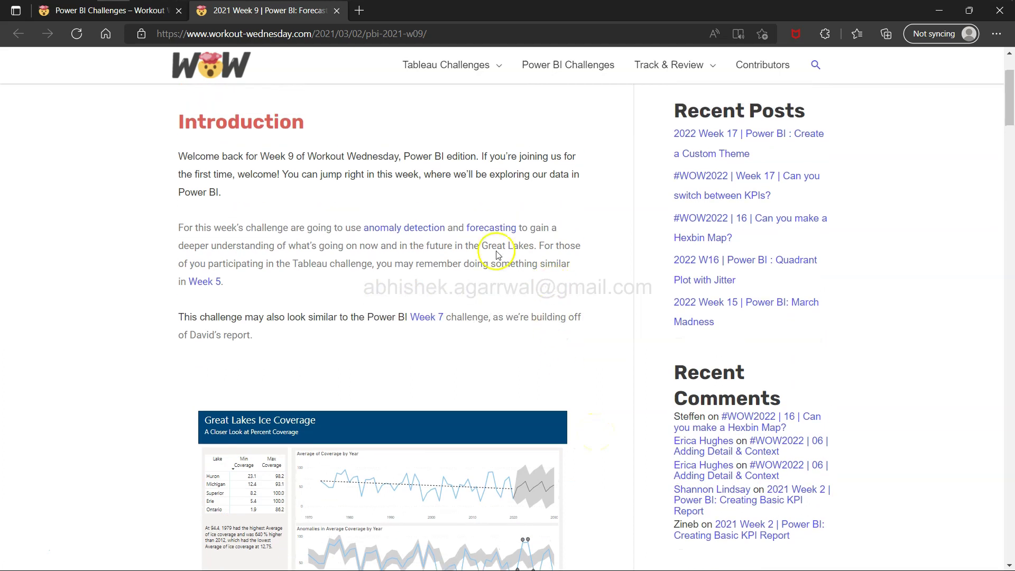
pyautogui.scroll(-3, 417, 316)
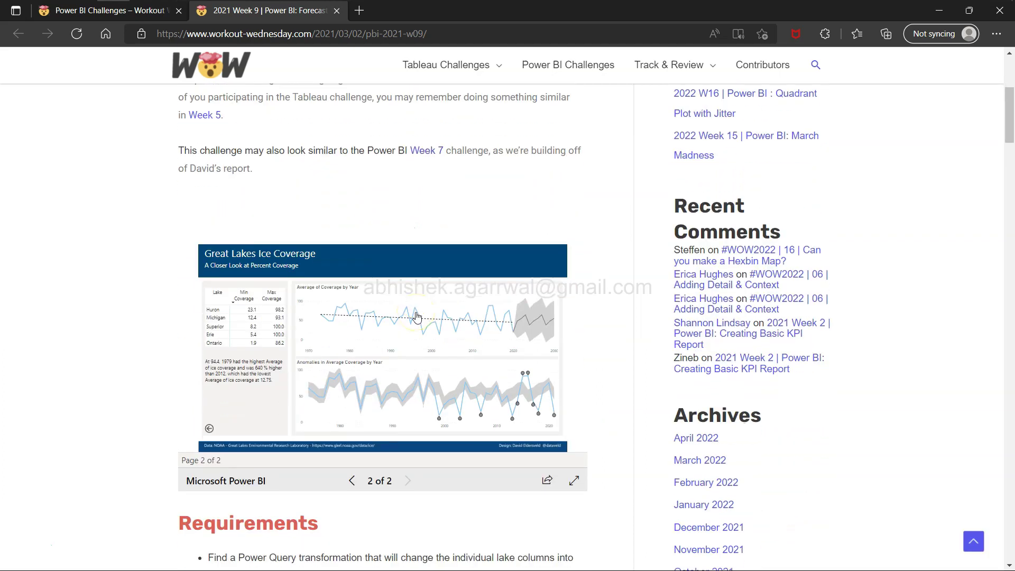
pyautogui.moveTo(556, 408)
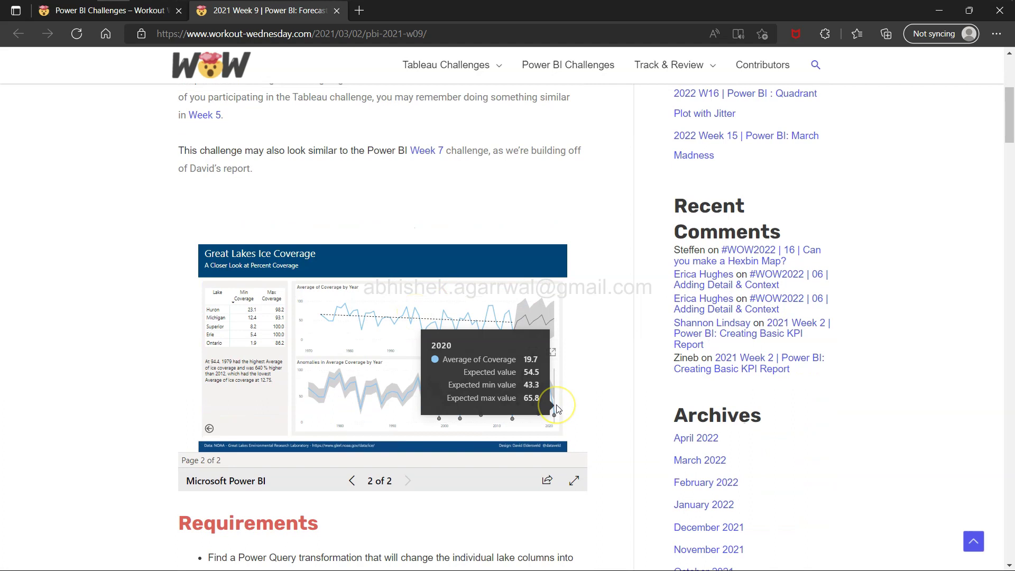
# Step: Review the introduction's reference to Week 7 and locate the Week 7 Conditional Formatting challenge in the Power BI challenges list
pyautogui.scroll(4, 556, 409)
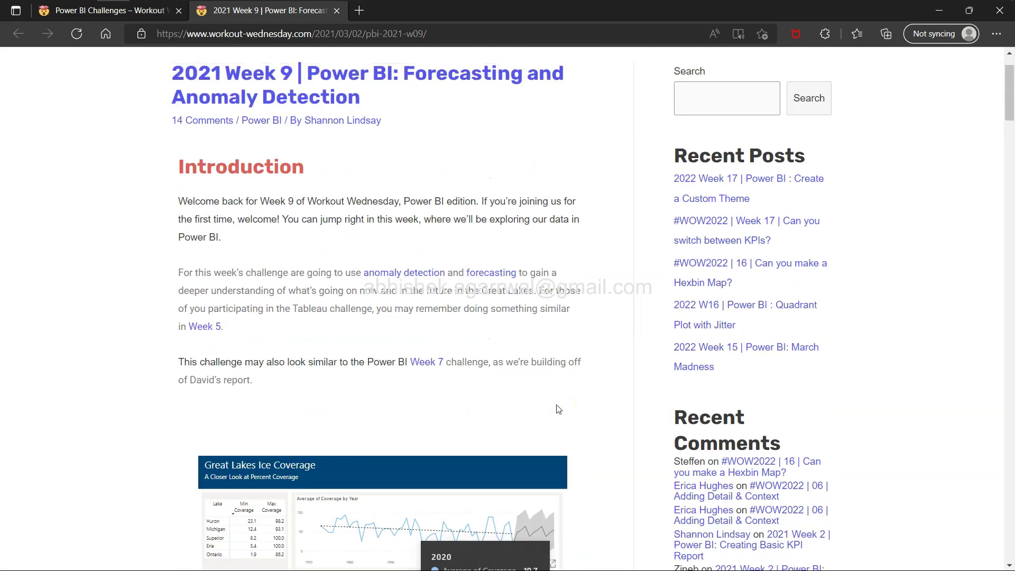
pyautogui.scroll(-2, 556, 408)
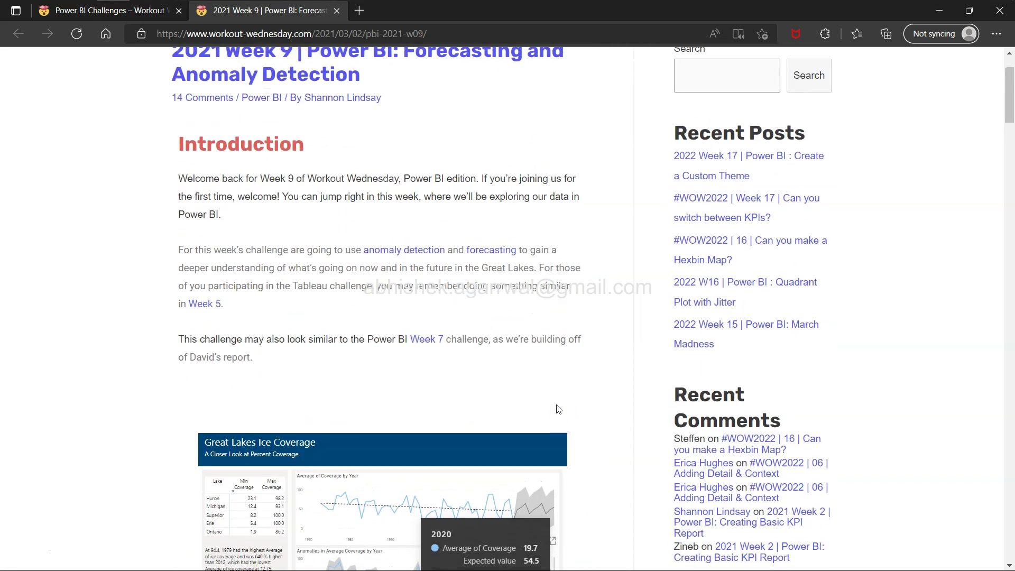
pyautogui.scroll(-2, 556, 409)
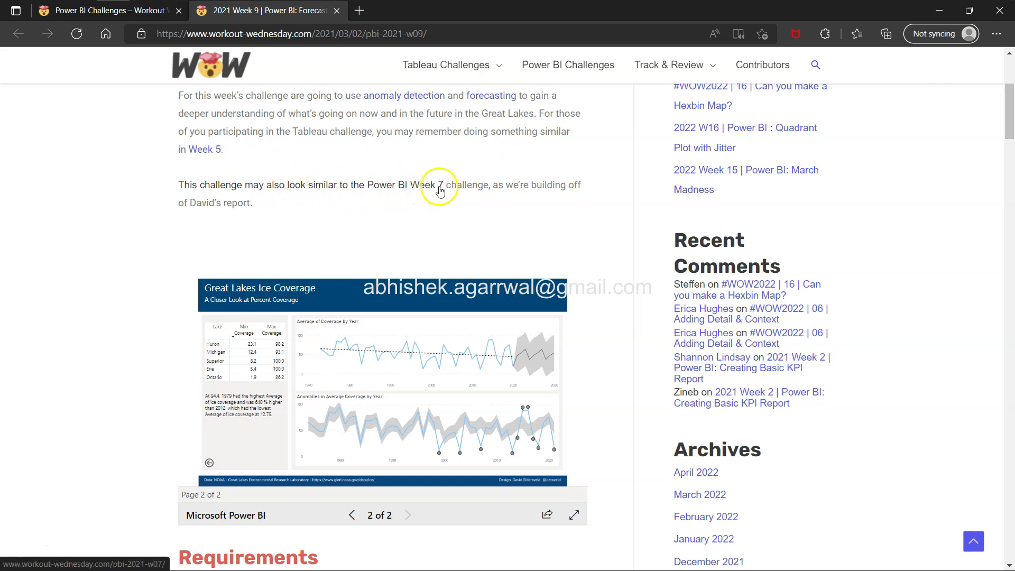
pyautogui.click(151, 12)
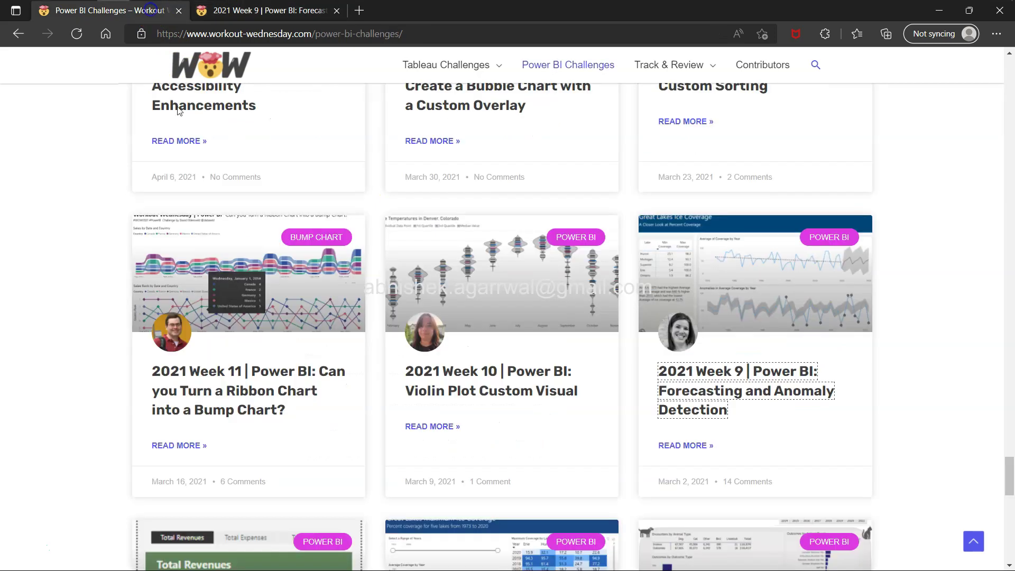
pyautogui.scroll(-5, 311, 435)
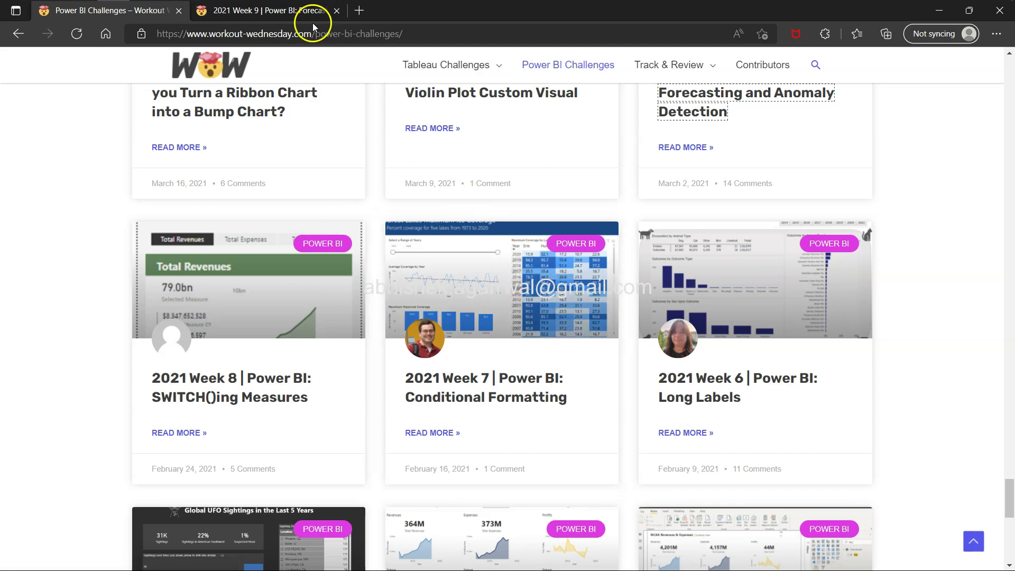
# Step: Switch to the Great Lakes Max Ice Coverage report in Power BI Desktop and expand the Great Lakes historical ice table's fields
pyautogui.hotkey('alt', 'Tab')
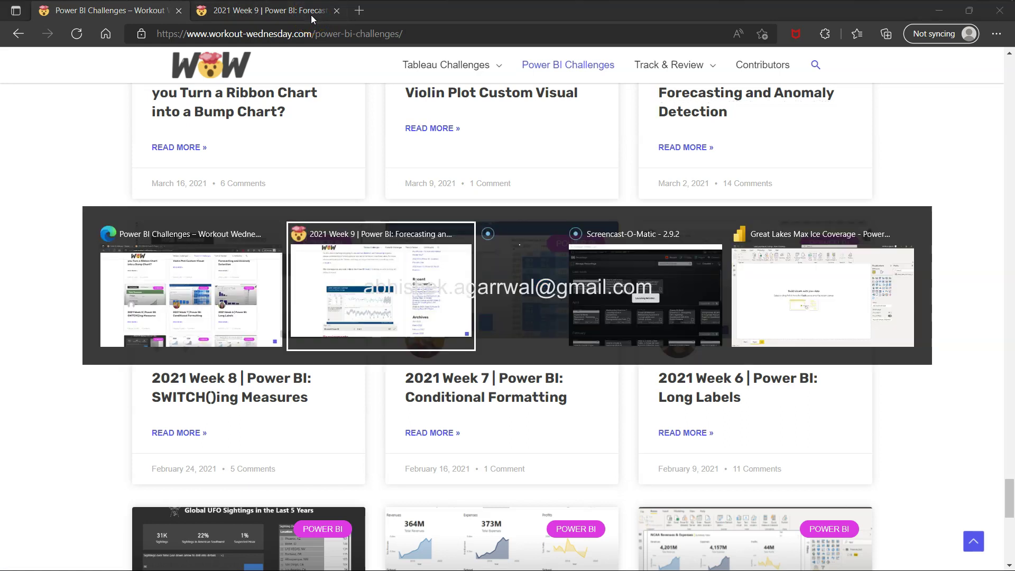
pyautogui.hotkey('alt', 'Tab')
pyautogui.hotkey('alt', 'Tab')
pyautogui.hotkey('alt', 'Tab')
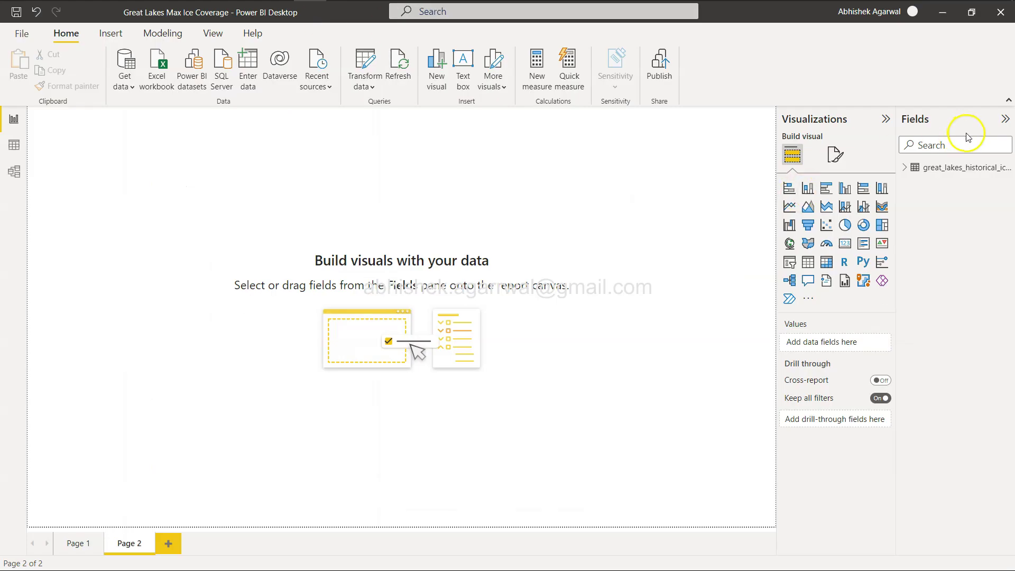
pyautogui.click(902, 169)
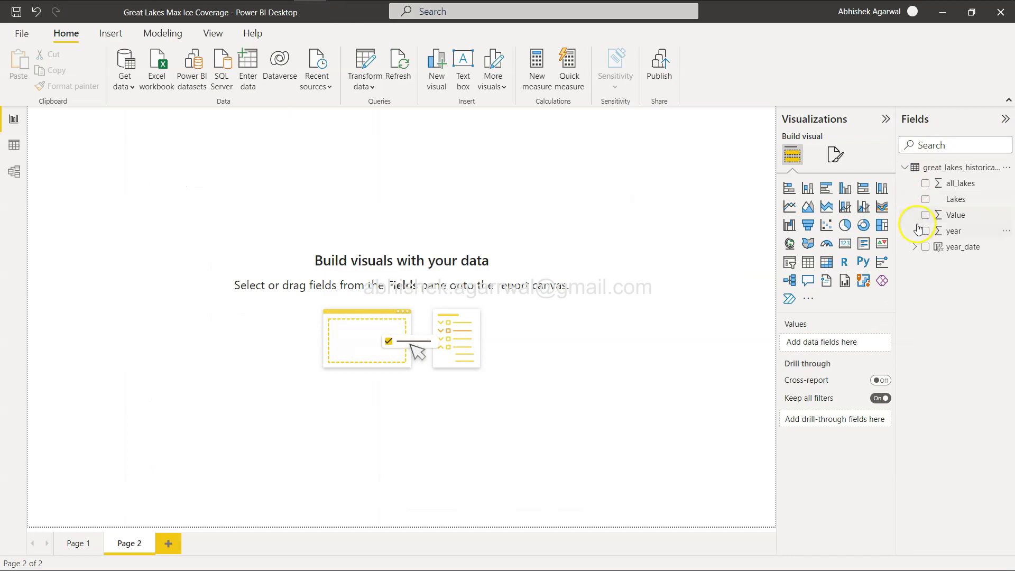
# Step: Return to the Week 9 challenge page in the browser and view its Requirements section
pyautogui.hotkey('alt', 'Tab')
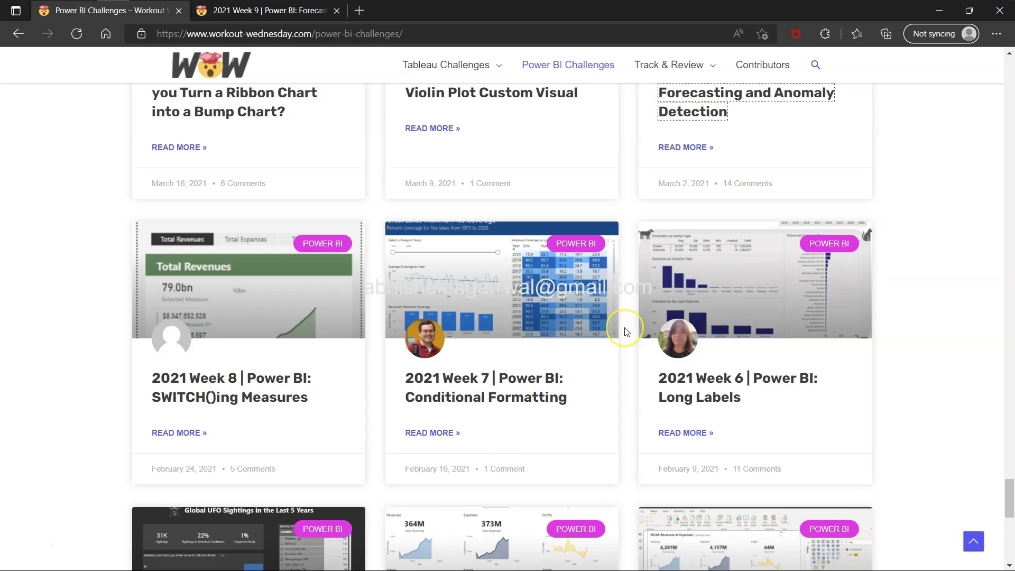
pyautogui.scroll(3, 637, 323)
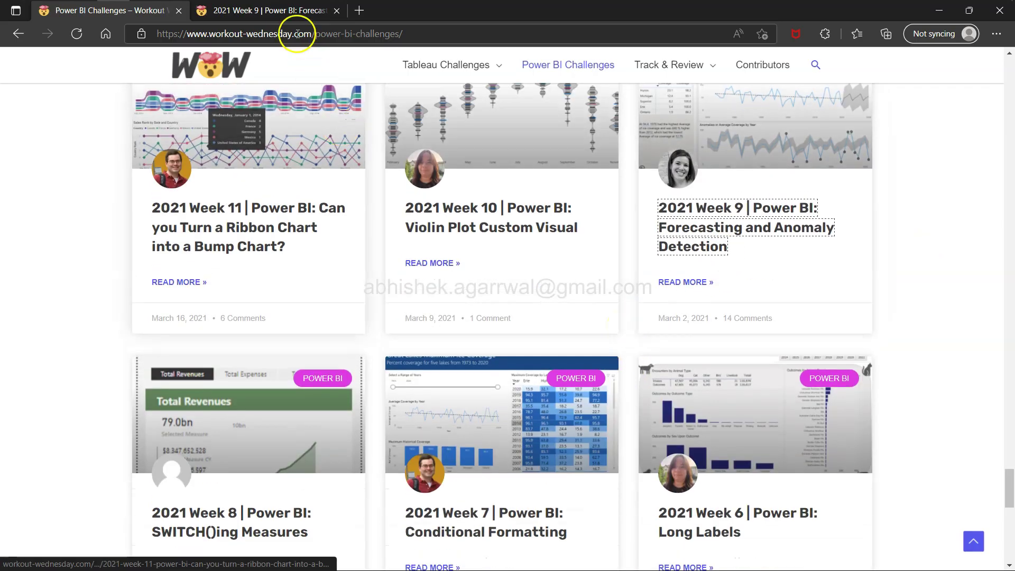
pyautogui.click(284, 13)
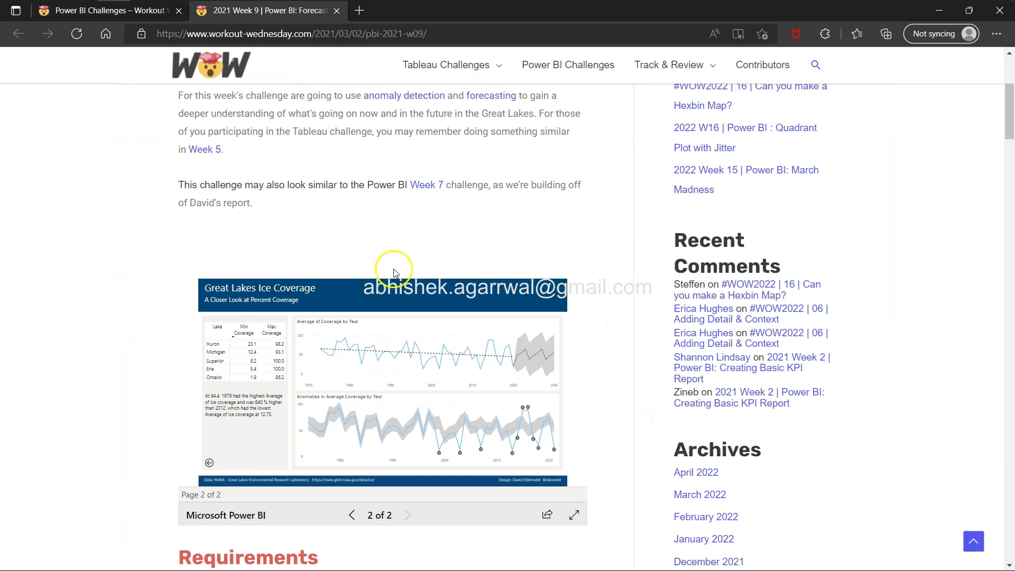
pyautogui.scroll(-5, 395, 269)
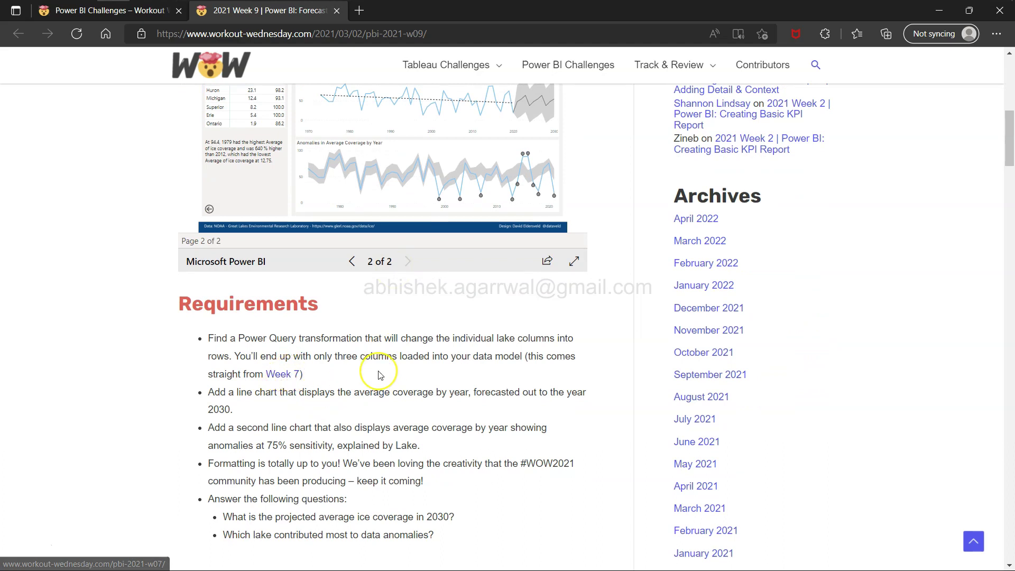
pyautogui.scroll(1, 379, 374)
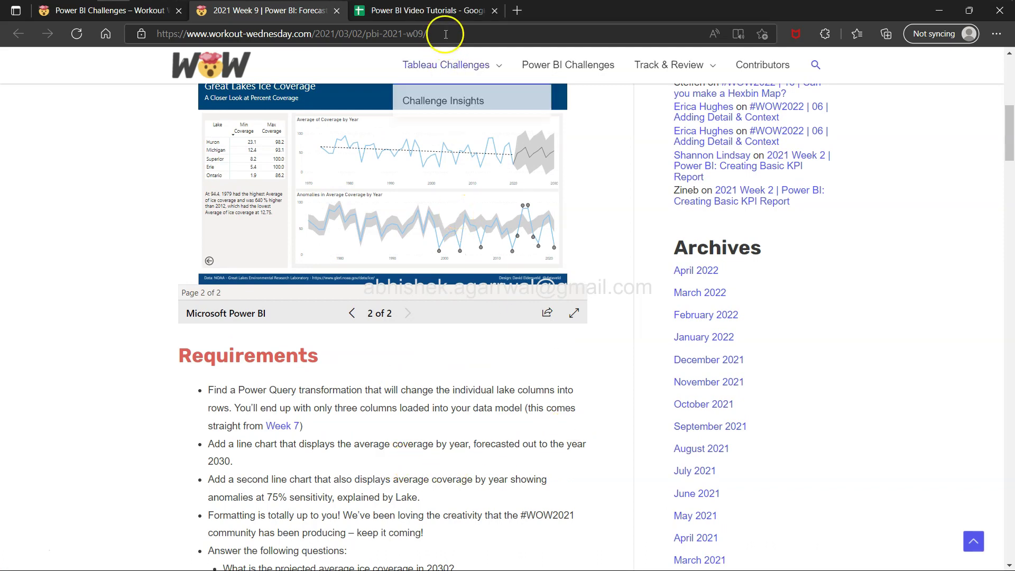
# Step: Open the Power BI Video Tutorials spreadsheet and go to the last video title in the Feature Explainer sheet
pyautogui.click(449, 14)
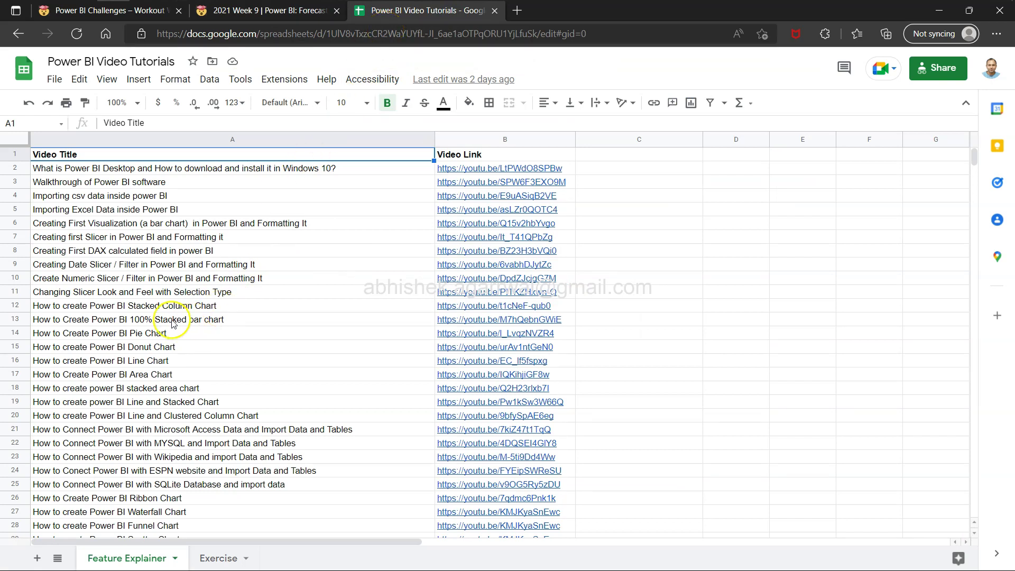
pyautogui.click(171, 170)
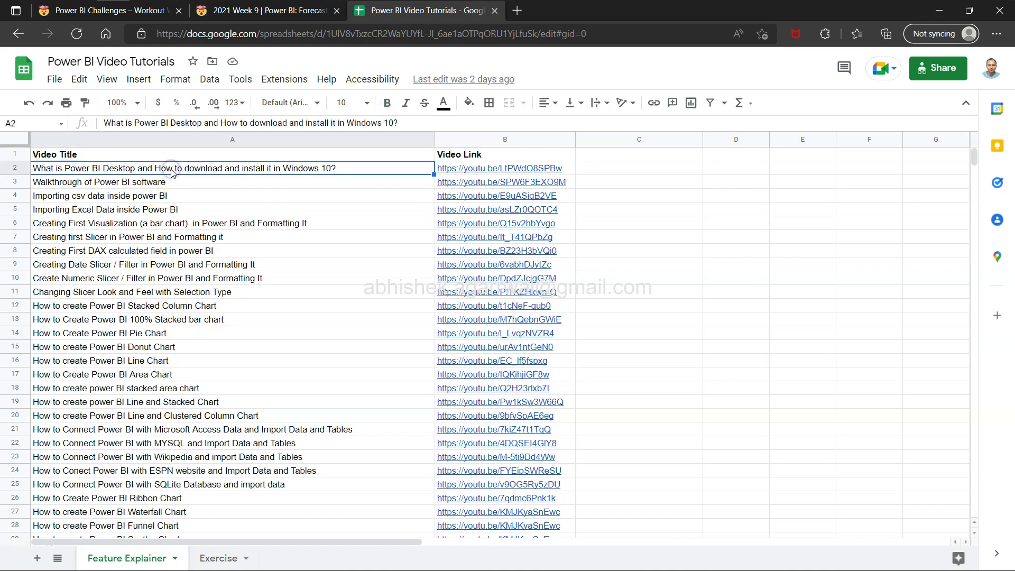
pyautogui.hotkey('ctrl', 'Down')
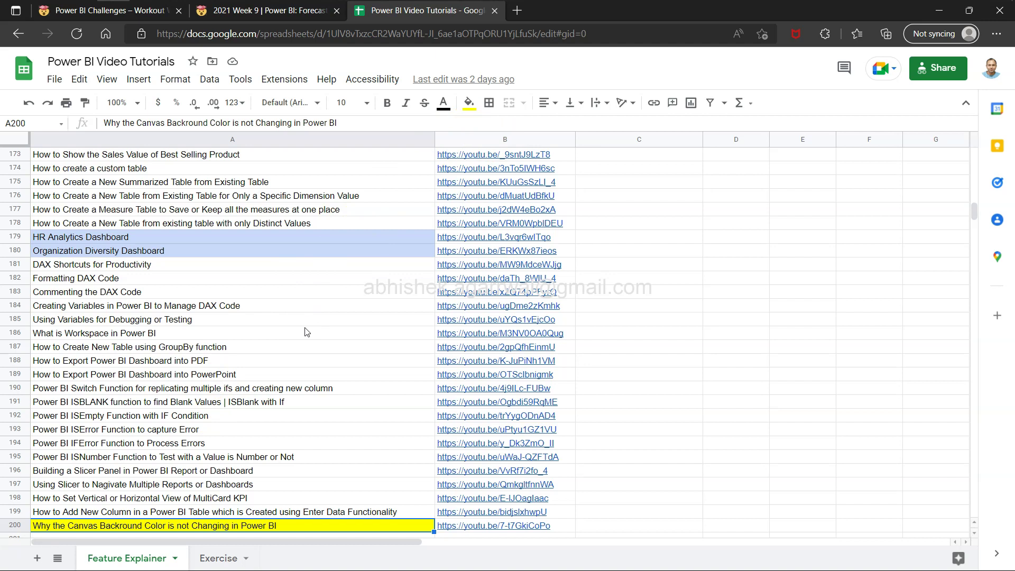
# Step: Show the Exercise sheet and review the Workout Wednesday video titles in A2:A9
pyautogui.click(230, 558)
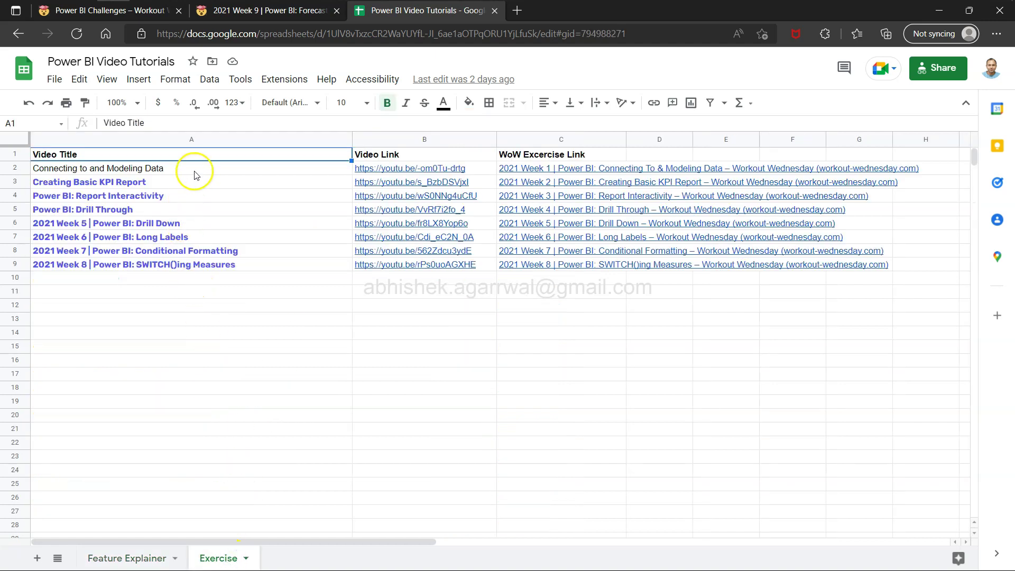
pyautogui.click(196, 169)
pyautogui.moveTo(196, 169); pyautogui.dragTo(213, 266)
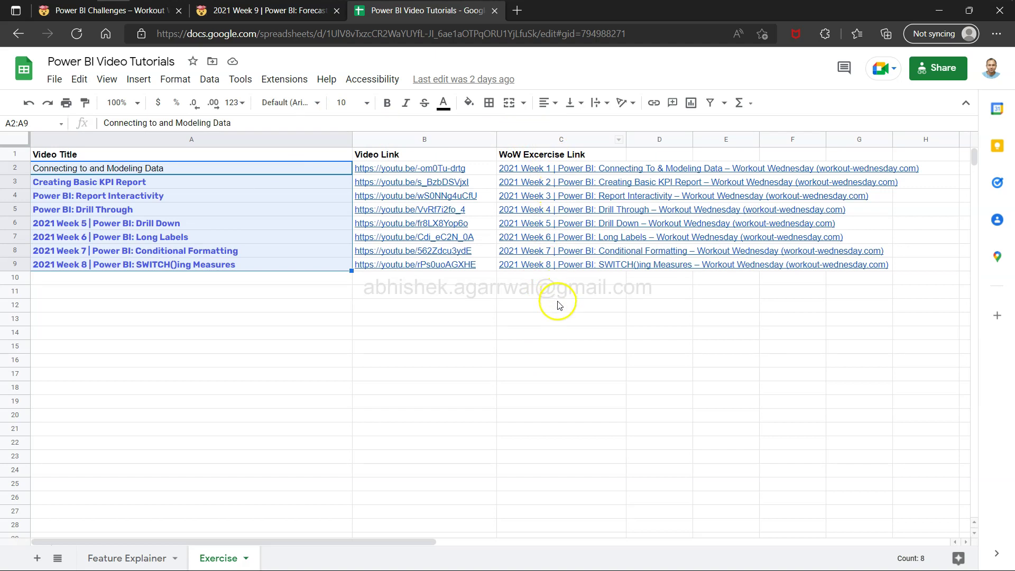
pyautogui.click(242, 169)
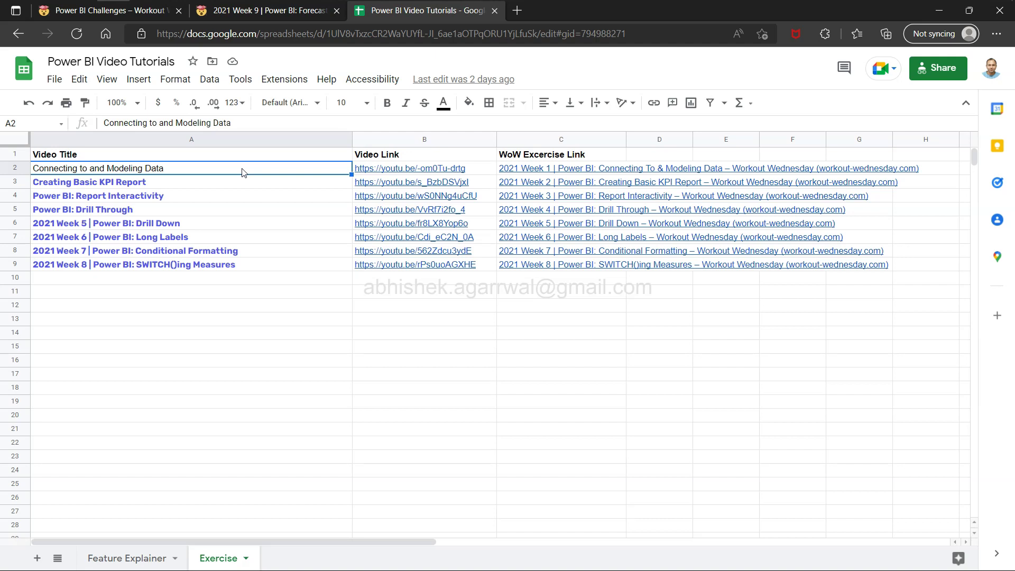
# Step: Check the blank Page 2 in Power BI Desktop, and return to the Week 9 challenge page to read its requirements
pyautogui.click(292, 18)
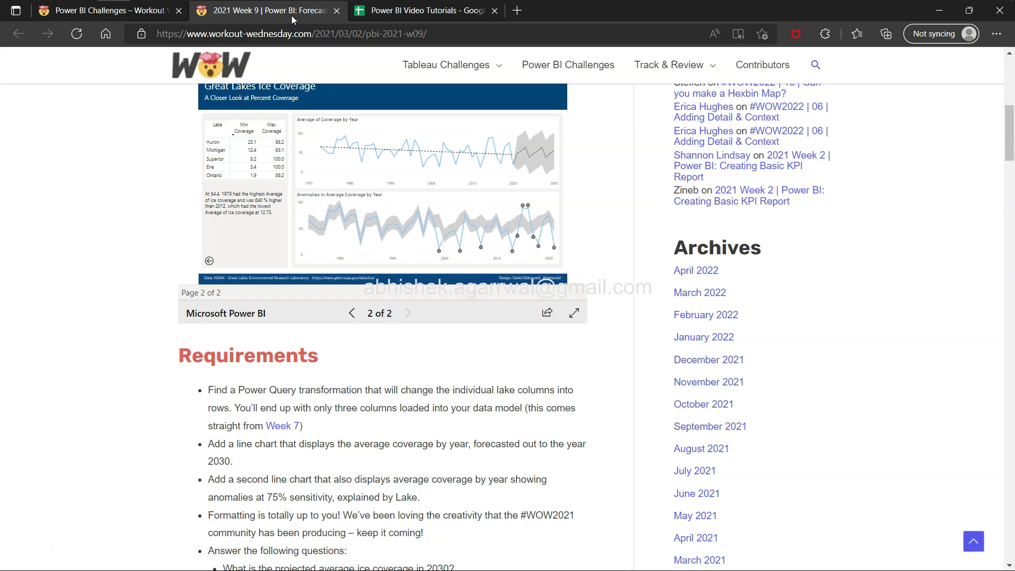
pyautogui.hotkey('alt', 'Tab')
pyautogui.hotkey('alt', 'Tab')
pyautogui.hotkey('alt', 'Tab')
pyautogui.hotkey('alt', 'Tab')
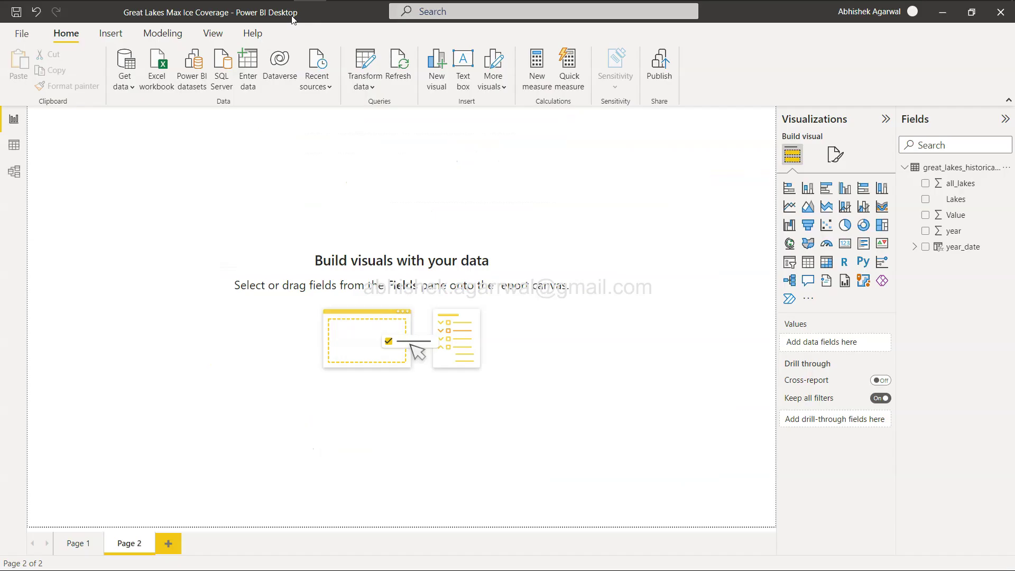
pyautogui.hotkey('alt', 'Tab')
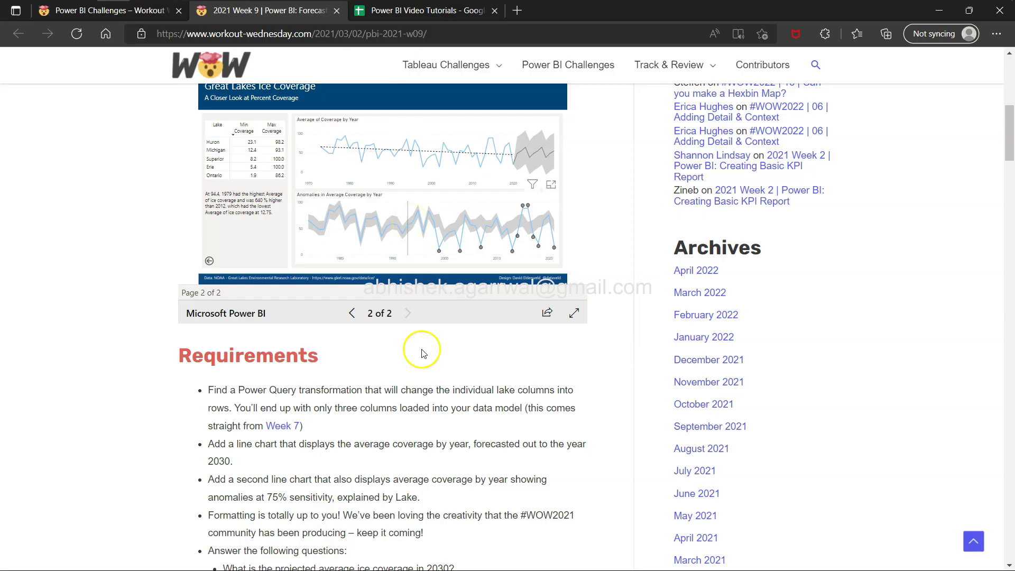
pyautogui.scroll(-3, 419, 421)
pyautogui.scroll(1, 421, 414)
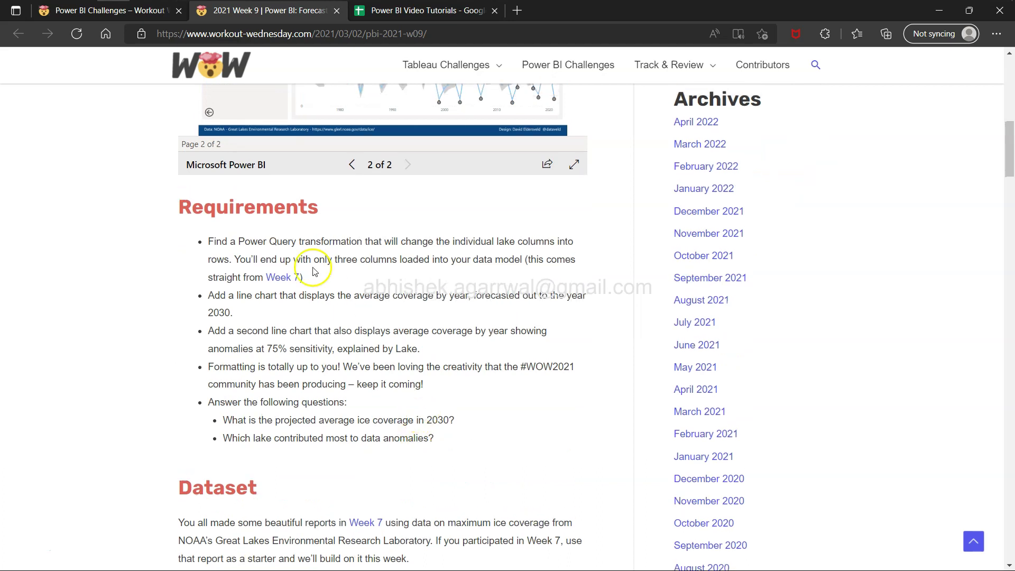
# Step: Review the Week 9 requirements for the Power Query transformation and the average coverage line chart forecasted to 2030
pyautogui.moveTo(208, 242); pyautogui.dragTo(318, 276)
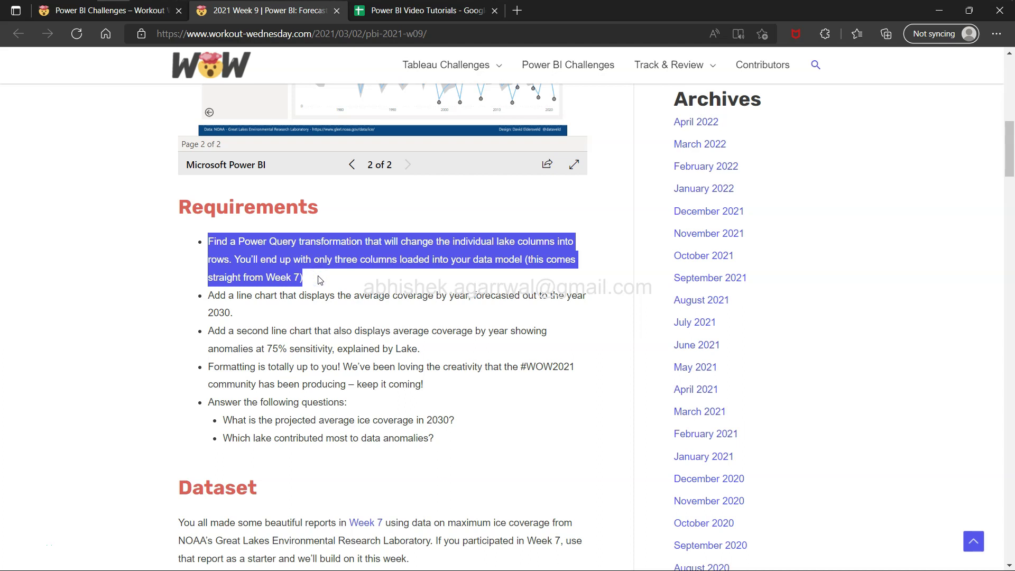
pyautogui.click(322, 285)
pyautogui.moveTo(208, 297); pyautogui.dragTo(233, 314)
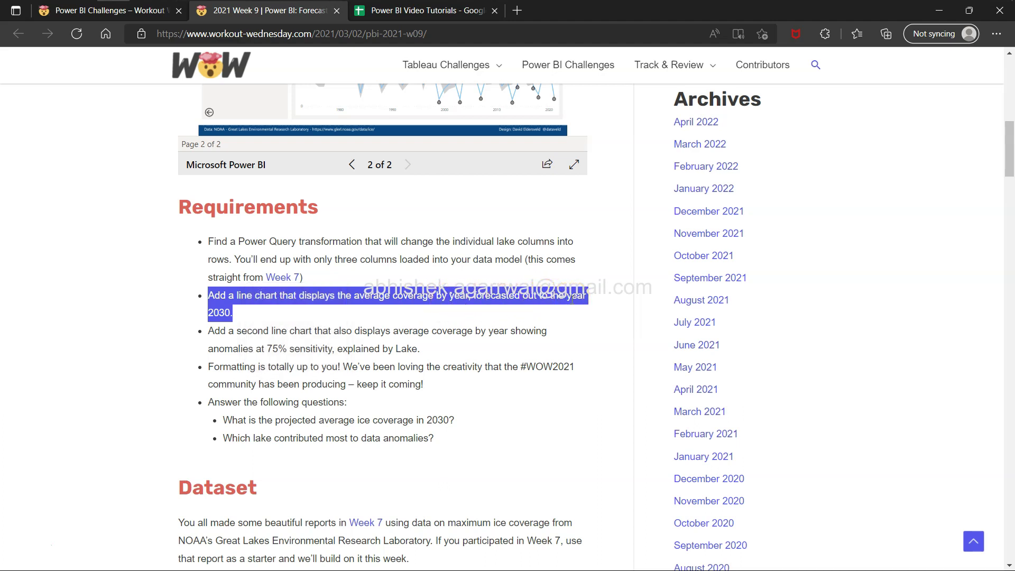
# Step: Switch to Power BI Desktop and add a wide line chart to the blank Page 2 with Value on the Y-axis
pyautogui.hotkey('alt', 'Tab')
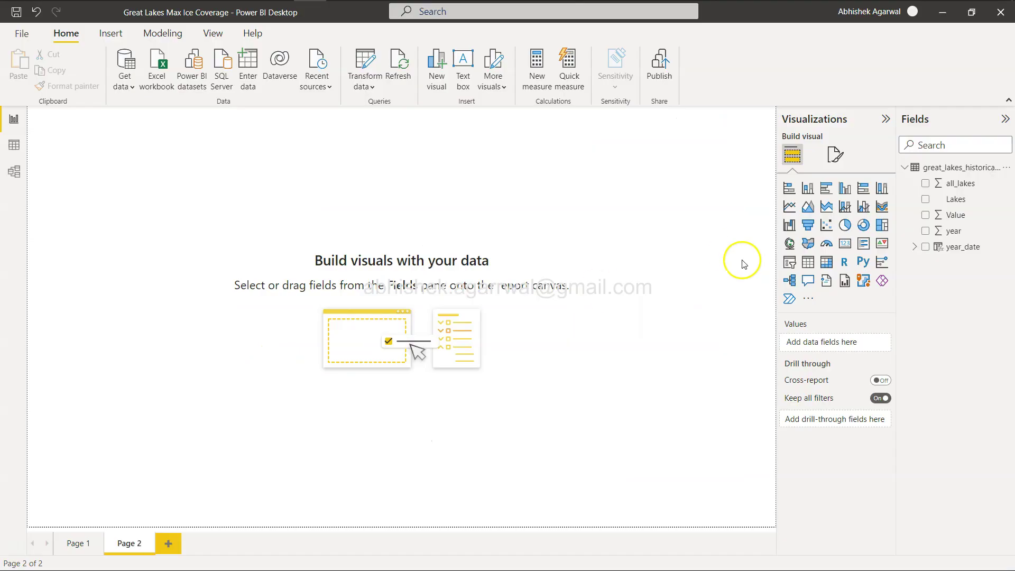
pyautogui.click(792, 208)
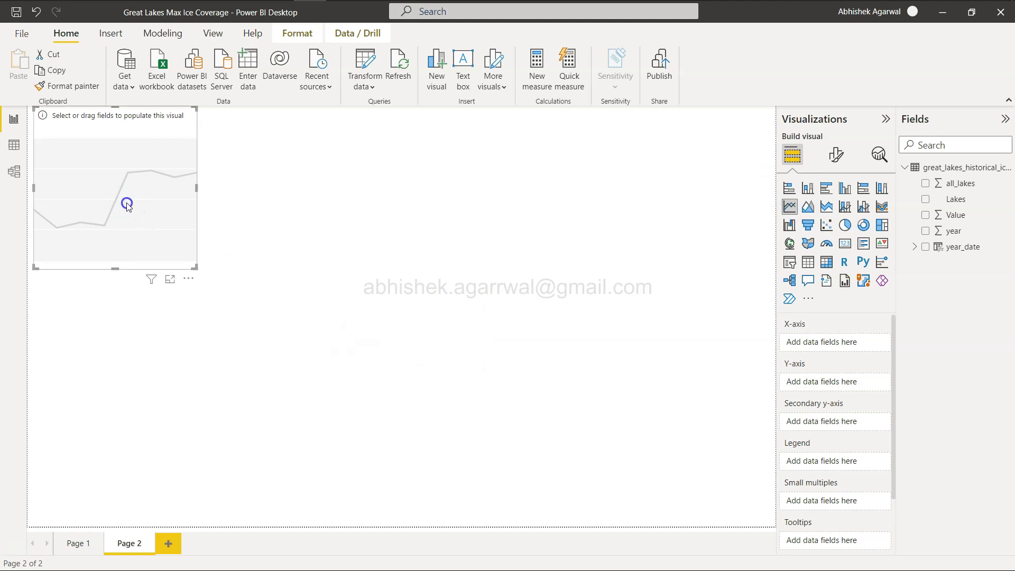
pyautogui.moveTo(129, 201); pyautogui.dragTo(423, 277)
pyautogui.moveTo(490, 344); pyautogui.dragTo(766, 325)
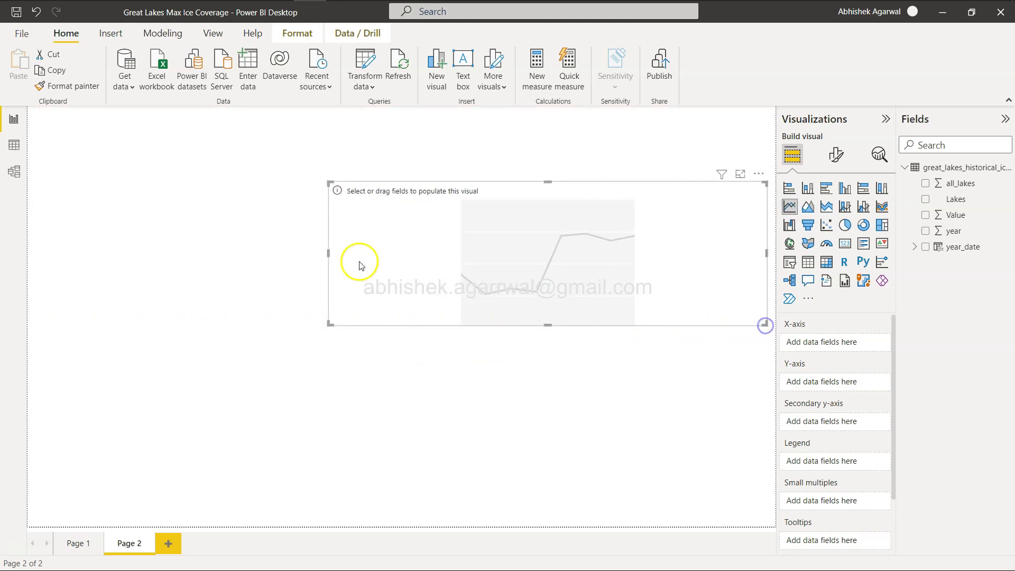
pyautogui.click(329, 252)
pyautogui.moveTo(329, 253); pyautogui.dragTo(210, 259)
pyautogui.moveTo(324, 259); pyautogui.dragTo(325, 249)
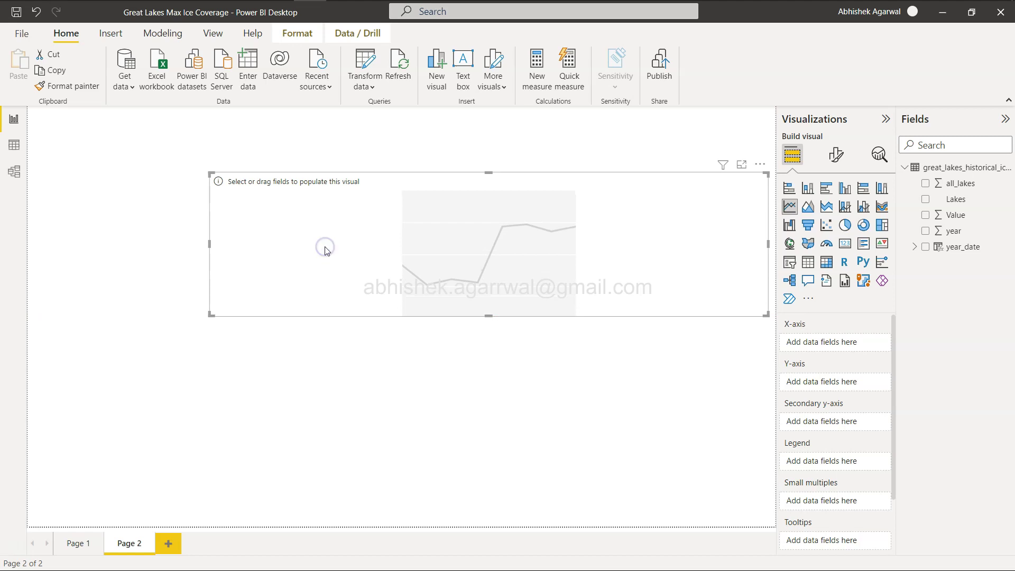
pyautogui.click(925, 215)
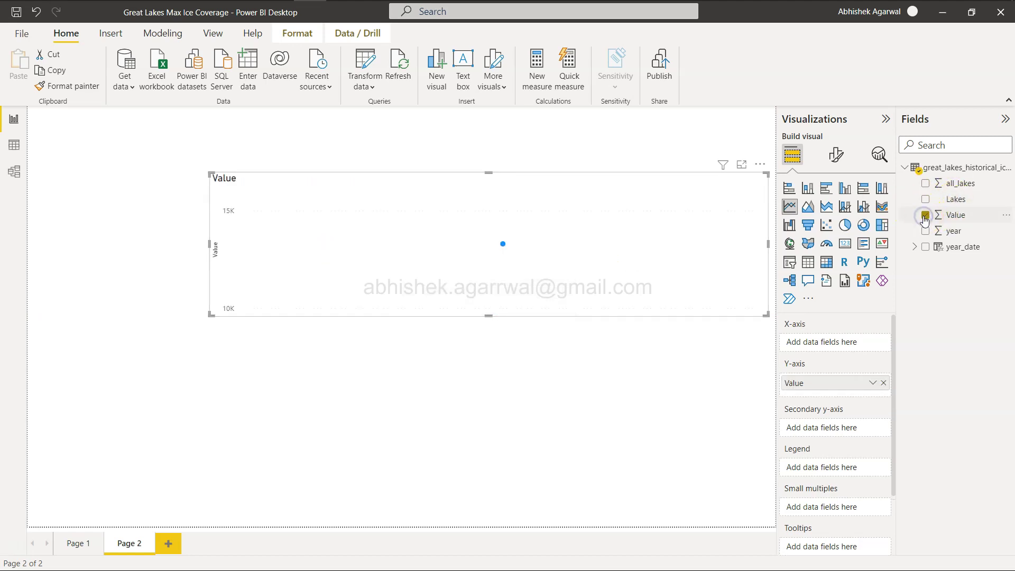
# Step: Examine the DATE formula behind the year_date column in the Great Lakes ice coverage data table
pyautogui.click(915, 247)
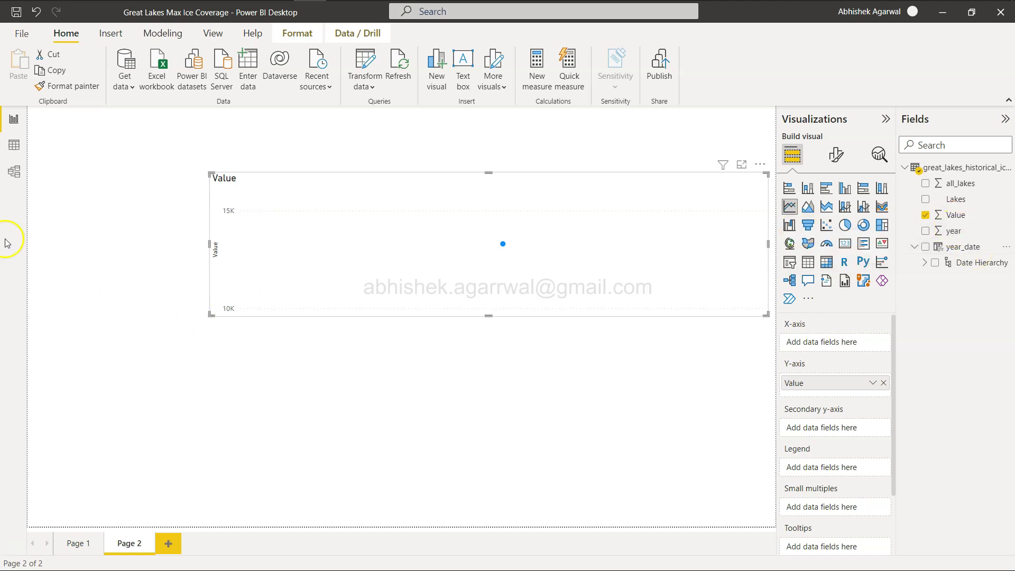
pyautogui.click(14, 146)
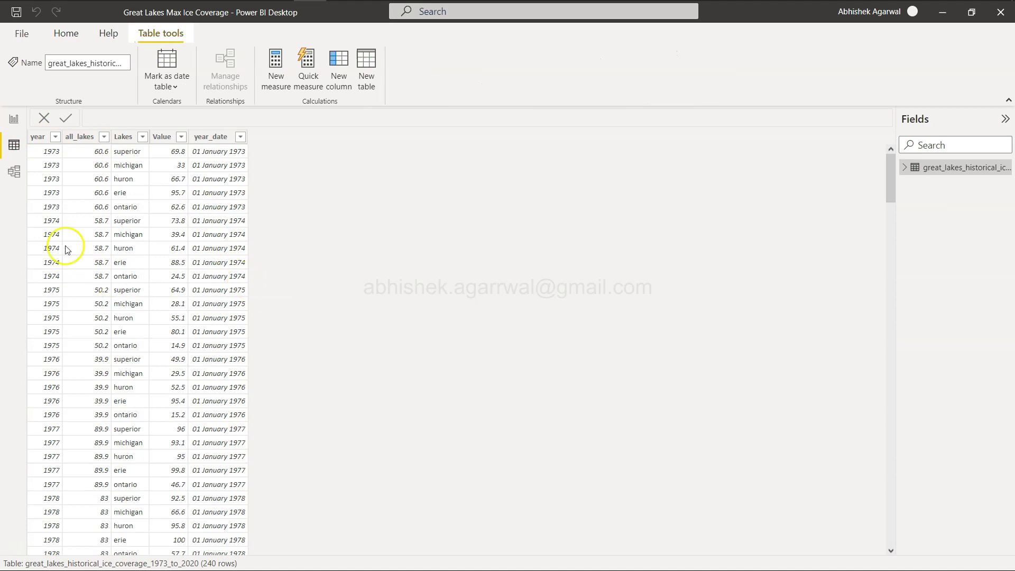
pyautogui.click(210, 137)
pyautogui.click(157, 118)
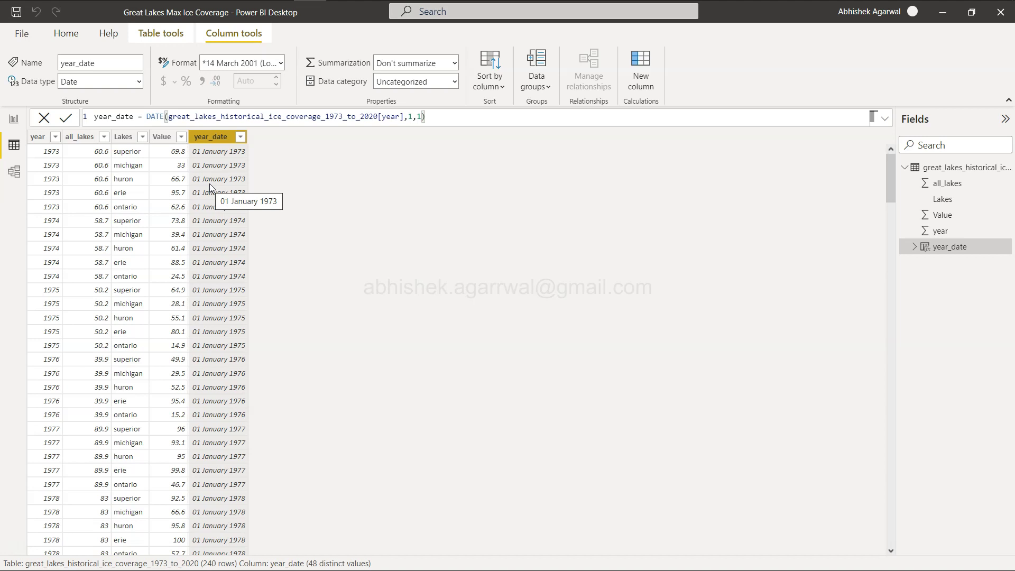
pyautogui.click(153, 112)
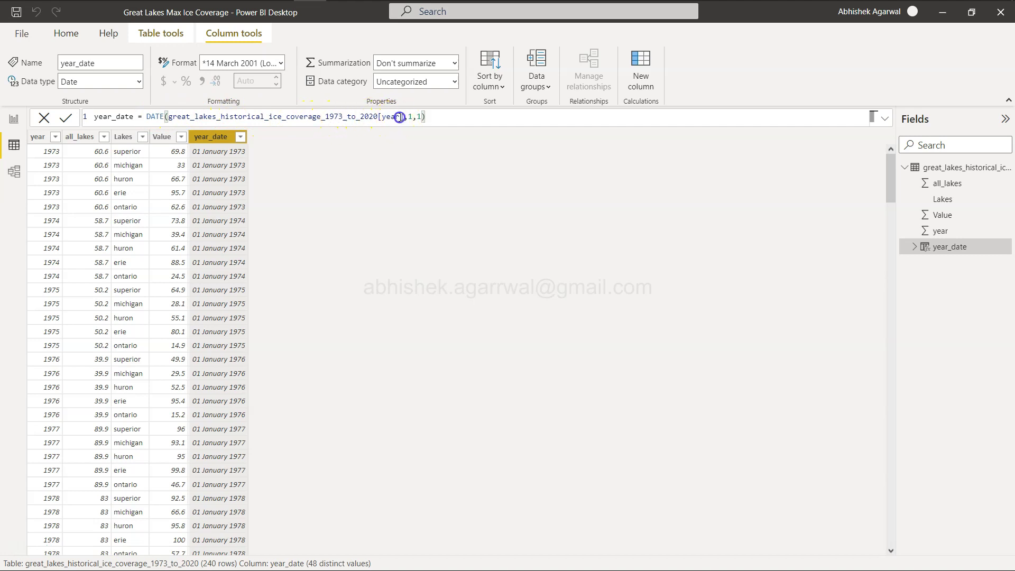
pyautogui.click(422, 116)
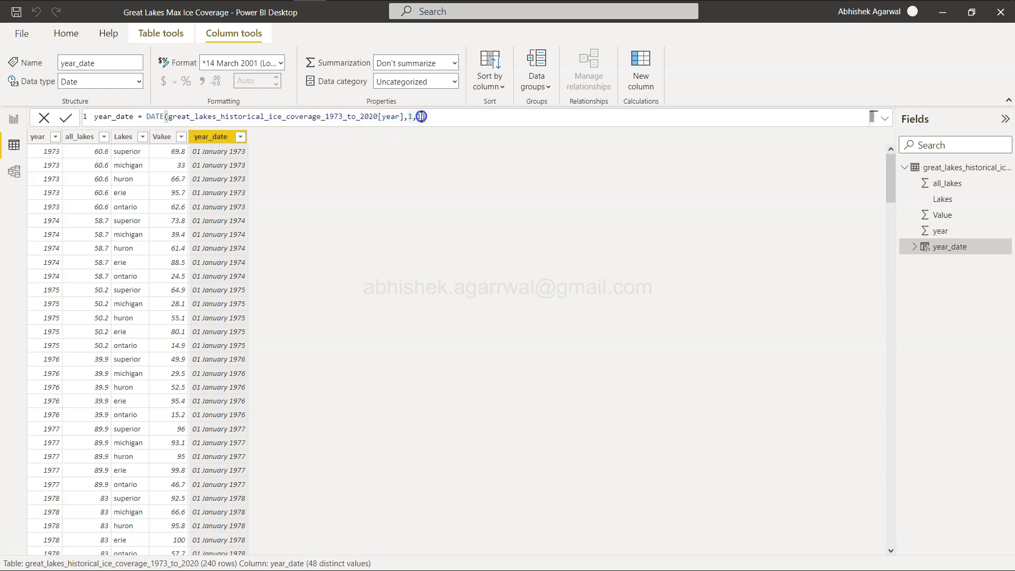
pyautogui.click(400, 117)
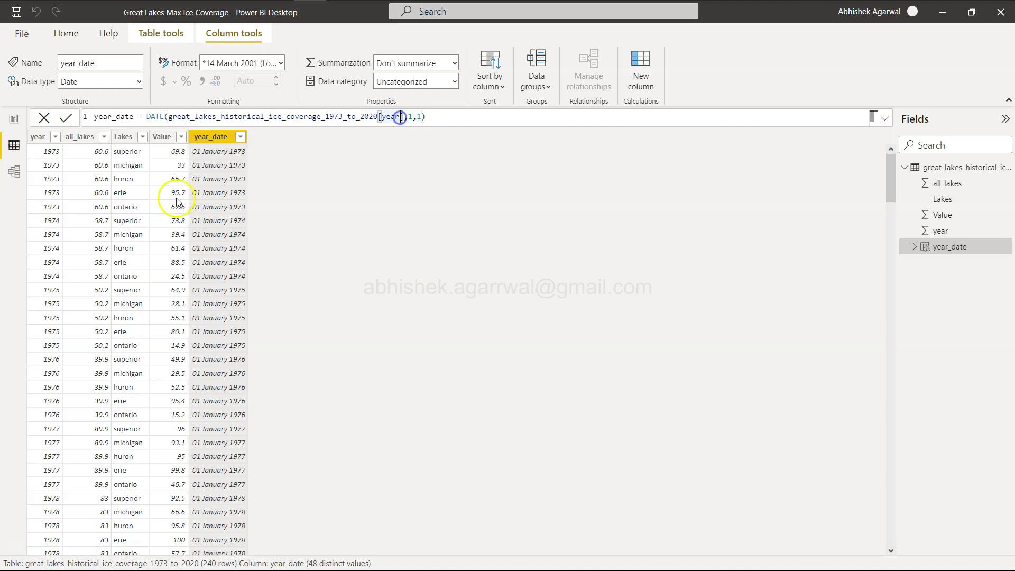
pyautogui.click(413, 117)
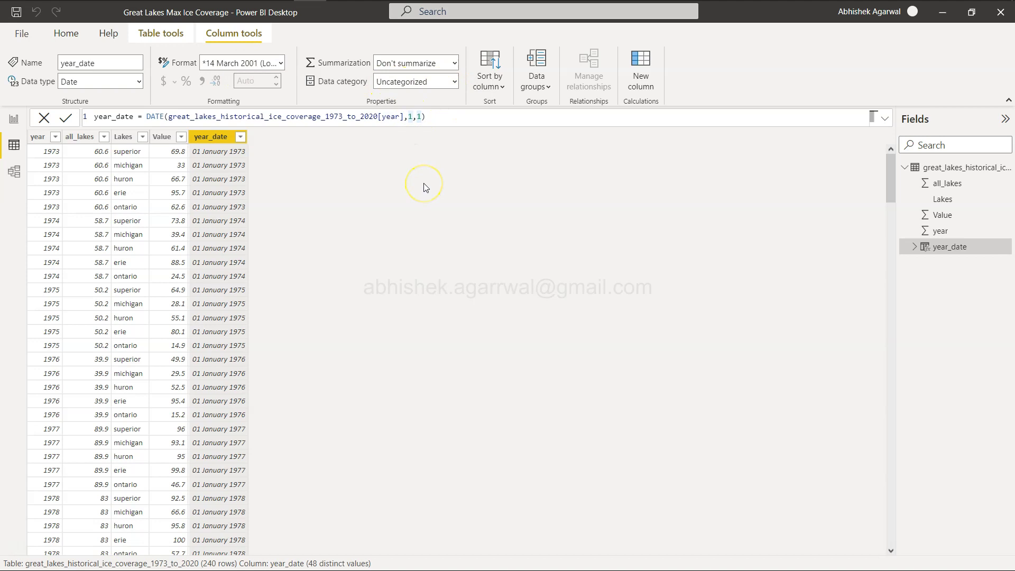
pyautogui.press('Right')
pyautogui.press('Left')
# Step: Return to the report and add the Year level of the year_date hierarchy to the line chart's X-axis
pyautogui.click(14, 120)
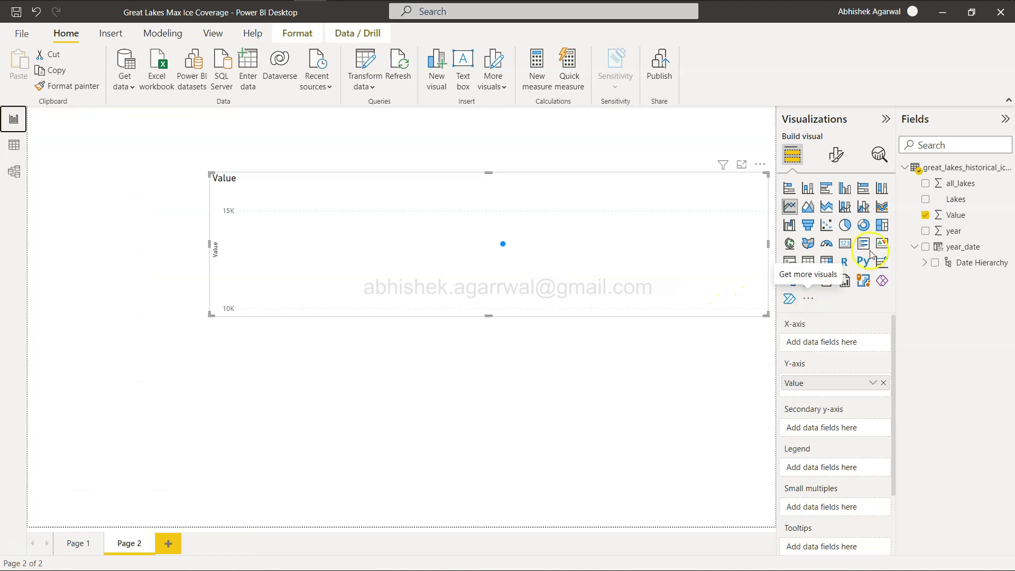
pyautogui.click(925, 262)
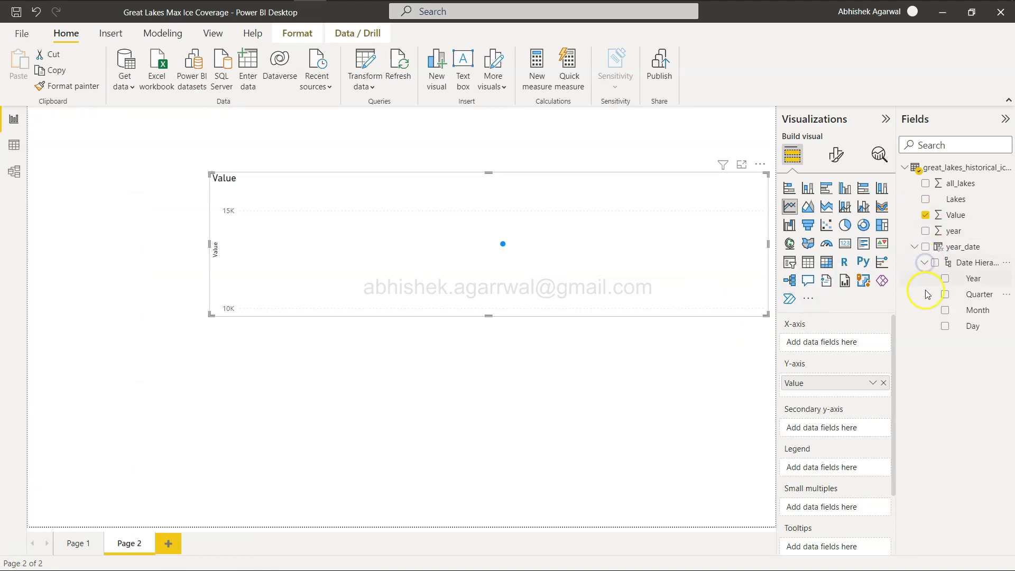
pyautogui.click(945, 279)
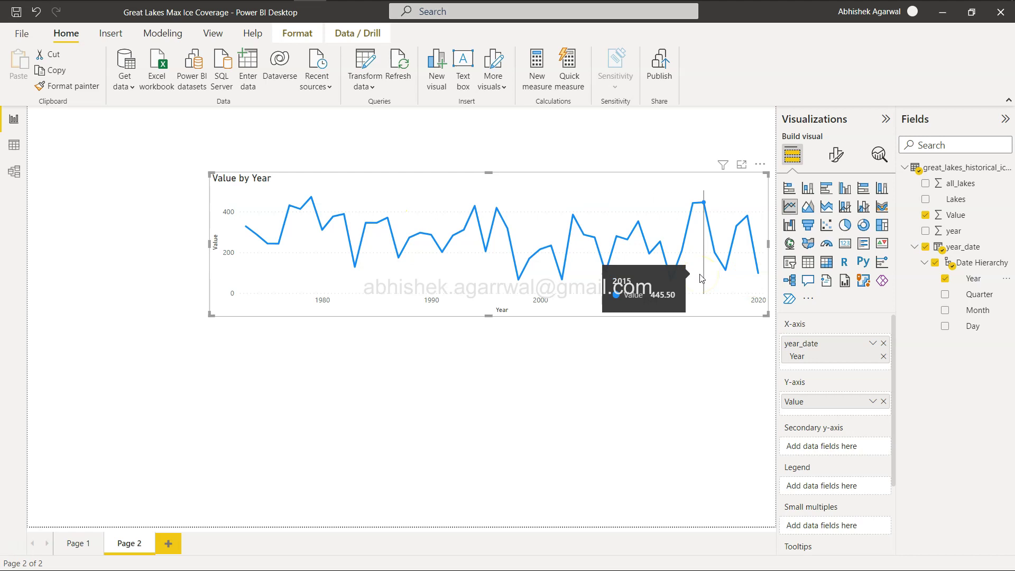
# Step: Turn on Forecast in the line chart's analytics and expand its options
pyautogui.click(837, 156)
pyautogui.click(879, 157)
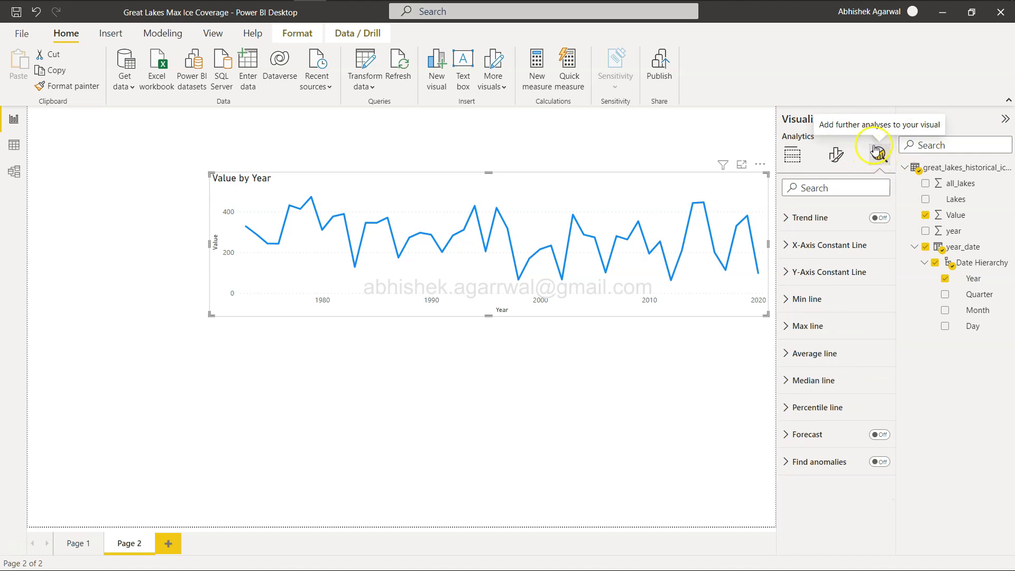
pyautogui.click(799, 247)
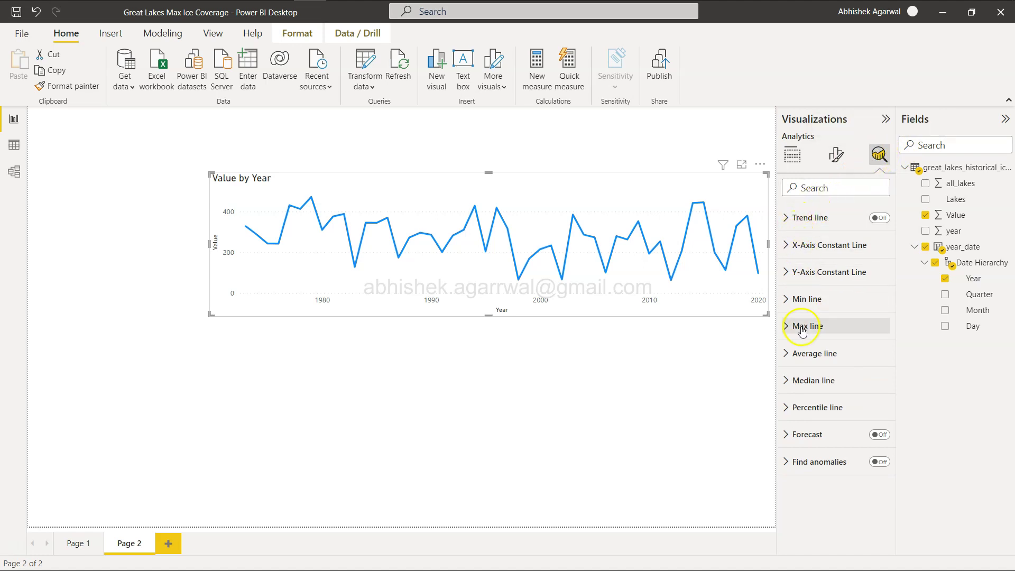
pyautogui.click(880, 434)
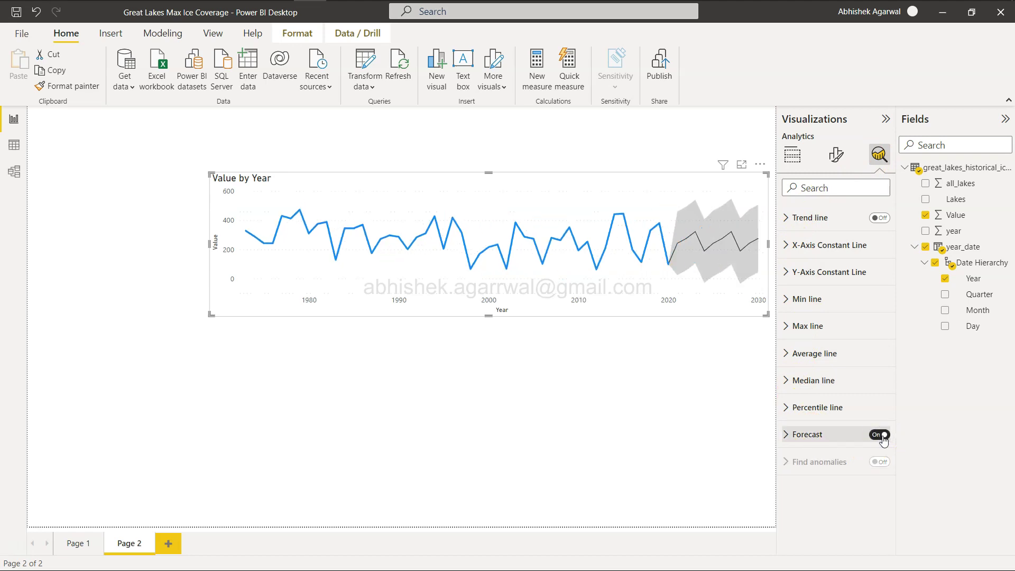
pyautogui.click(788, 437)
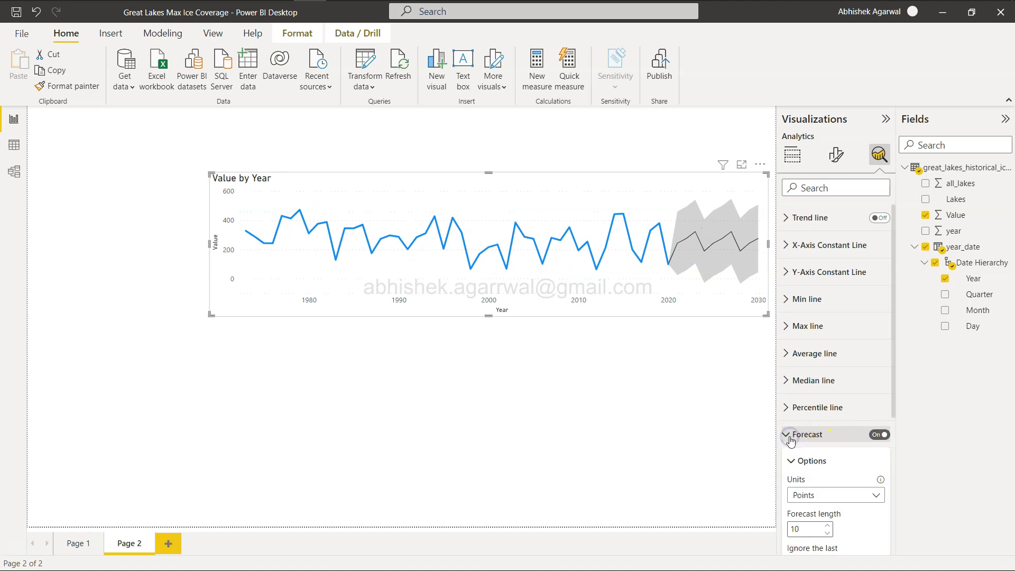
pyautogui.scroll(-3, 836, 354)
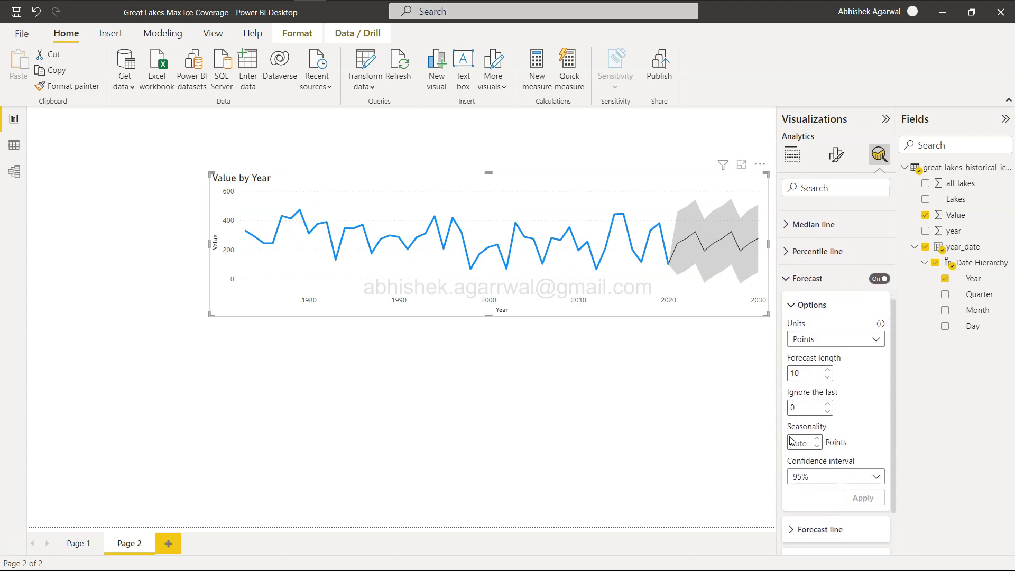
# Step: Look through the forecast unit choices, then try a forecast length of 16 points and return it to 10
pyautogui.click(842, 337)
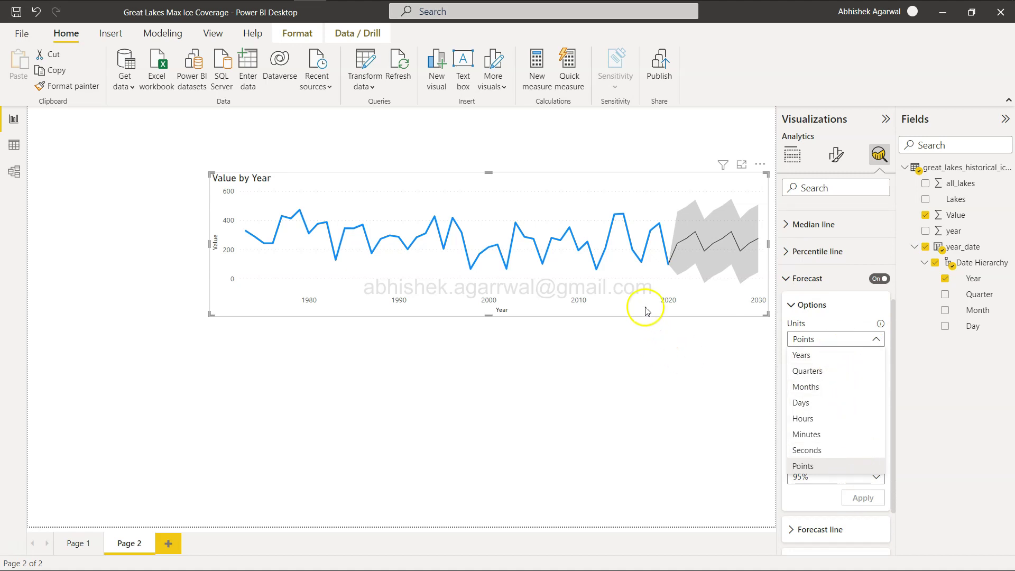
pyautogui.click(826, 323)
pyautogui.click(815, 374)
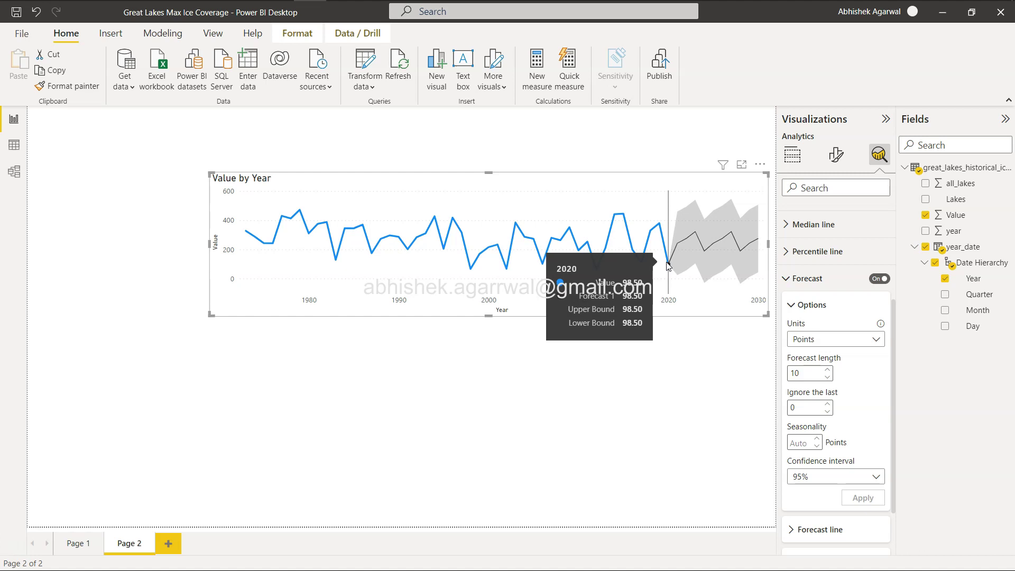
pyautogui.click(829, 369)
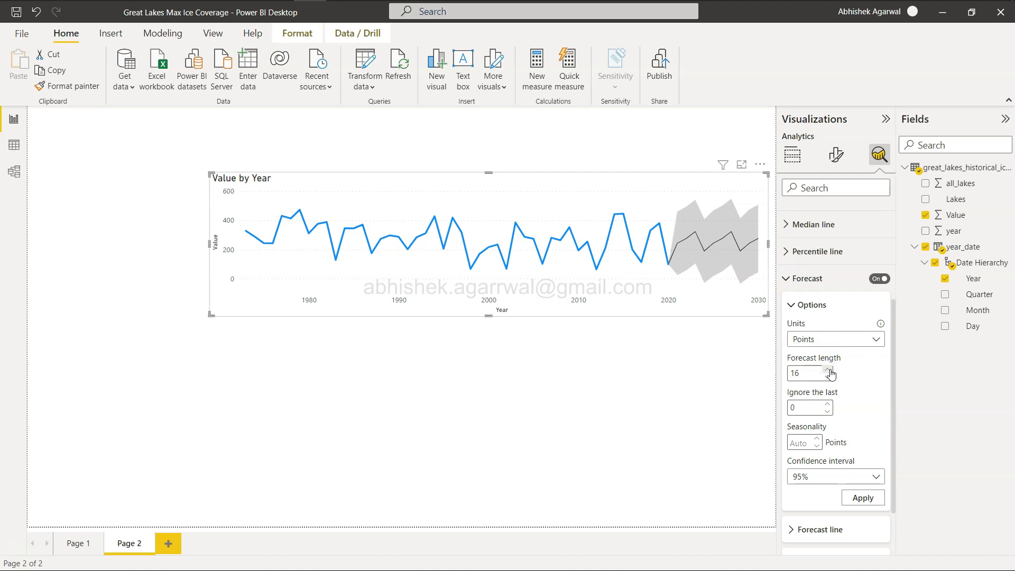
pyautogui.click(827, 378)
pyautogui.click(828, 377)
pyautogui.scroll(-1, 866, 452)
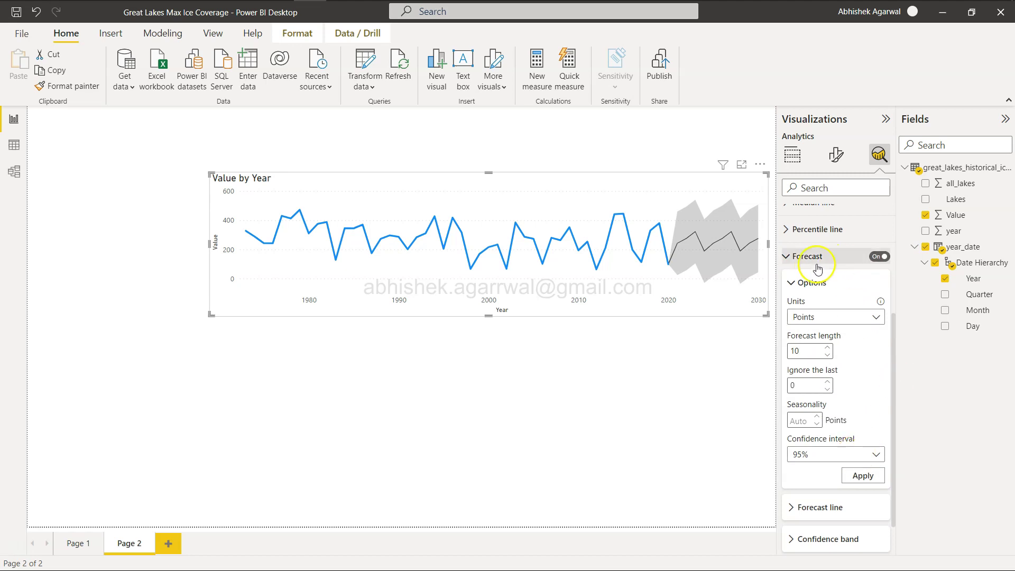
# Step: Try a 99% confidence interval on the forecast and apply it
pyautogui.click(841, 455)
pyautogui.click(841, 454)
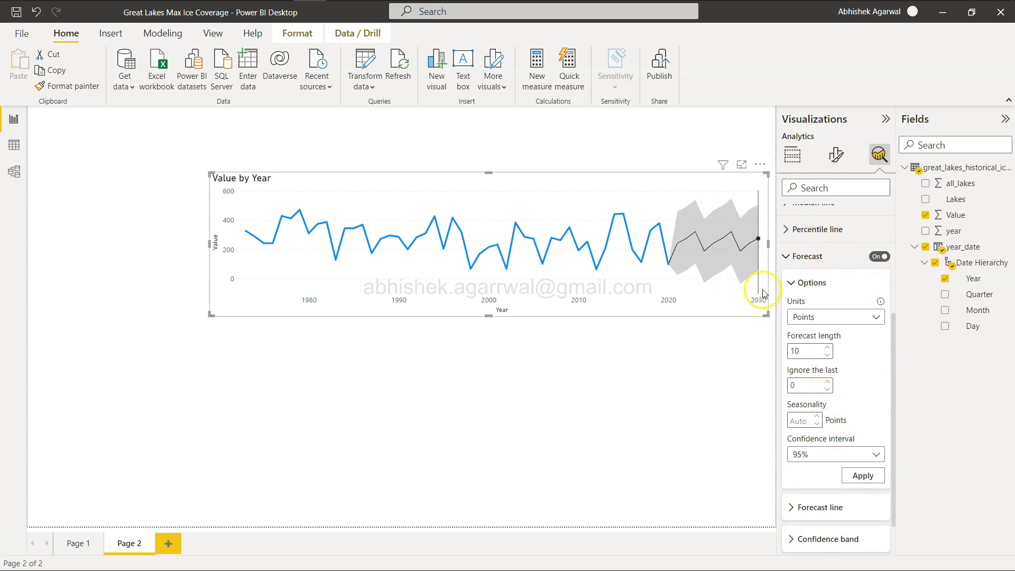
pyautogui.click(823, 455)
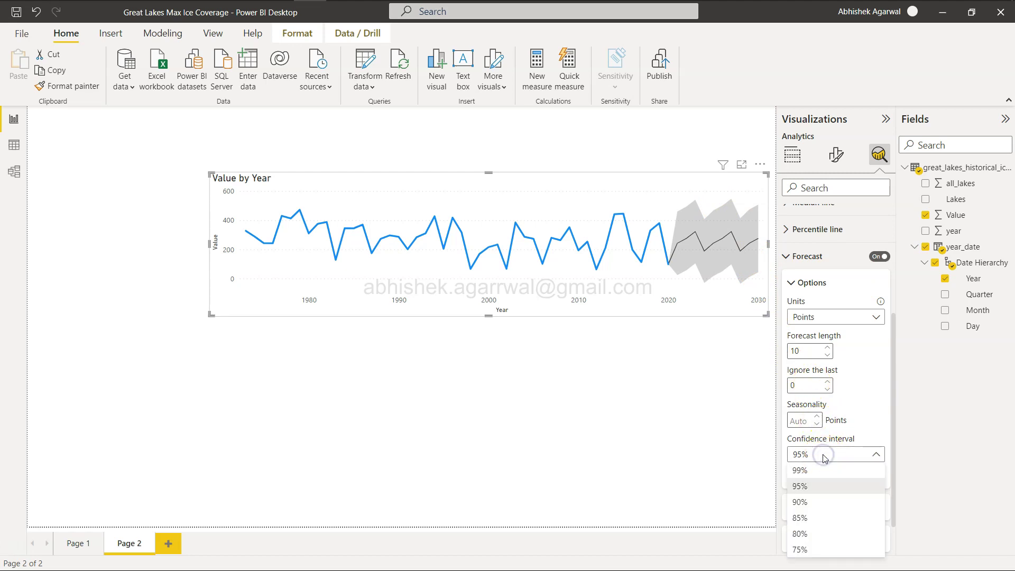
pyautogui.click(824, 472)
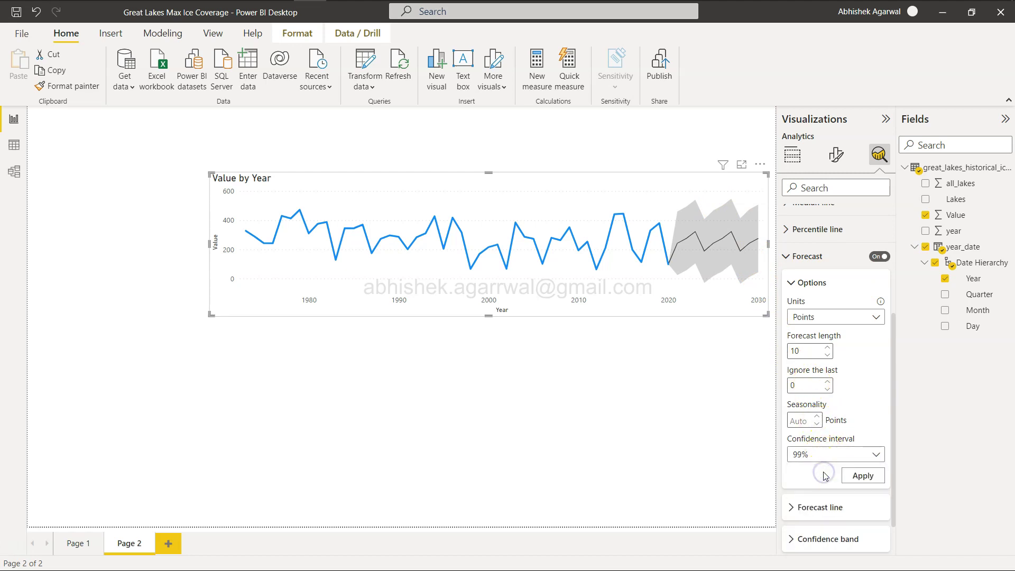
pyautogui.click(840, 478)
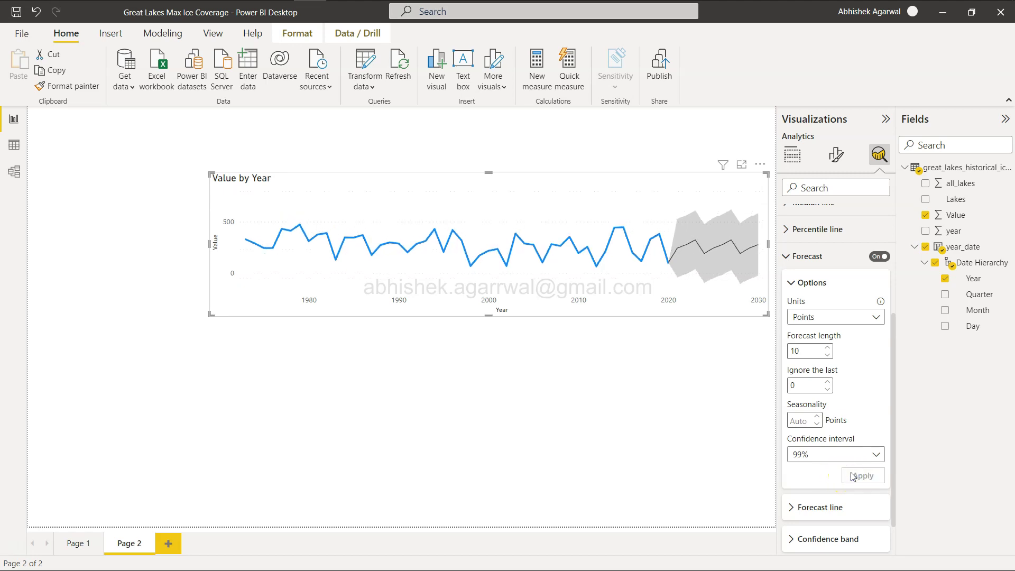
# Step: Try a 75% confidence interval on the forecast and apply it
pyautogui.click(825, 457)
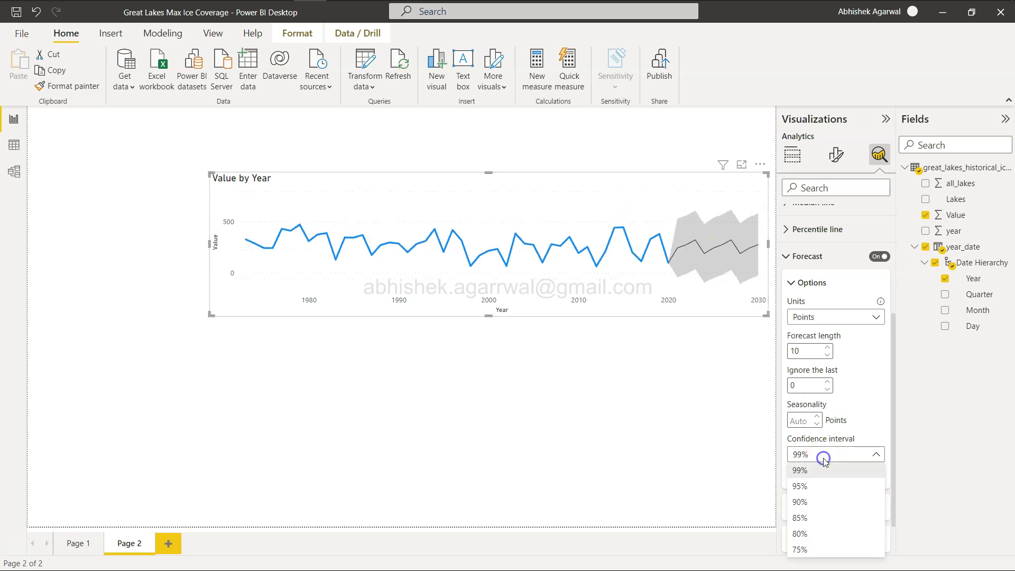
pyautogui.click(823, 550)
pyautogui.click(864, 485)
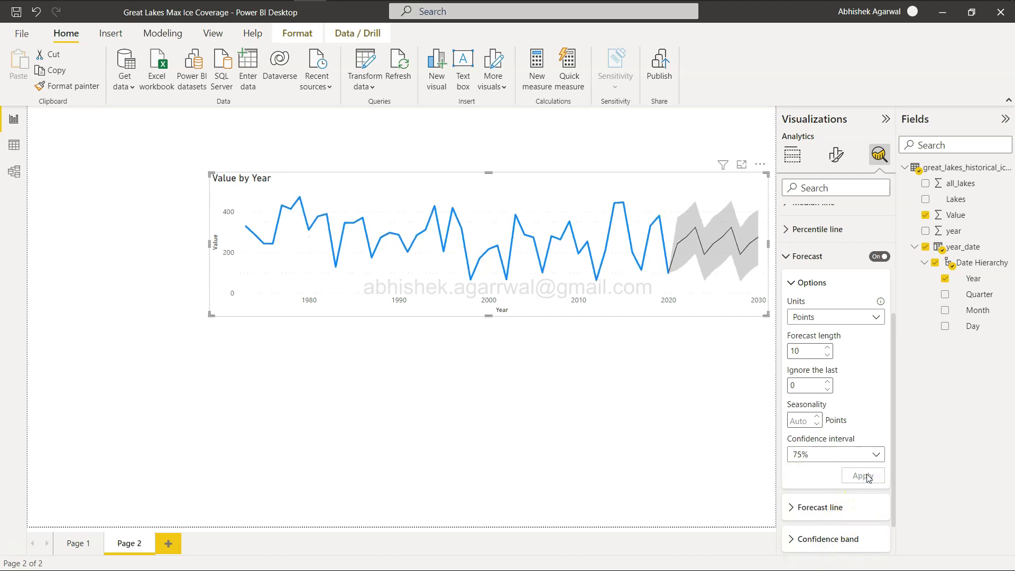
# Step: Restore the forecast's confidence interval to 95% and apply it
pyautogui.click(832, 455)
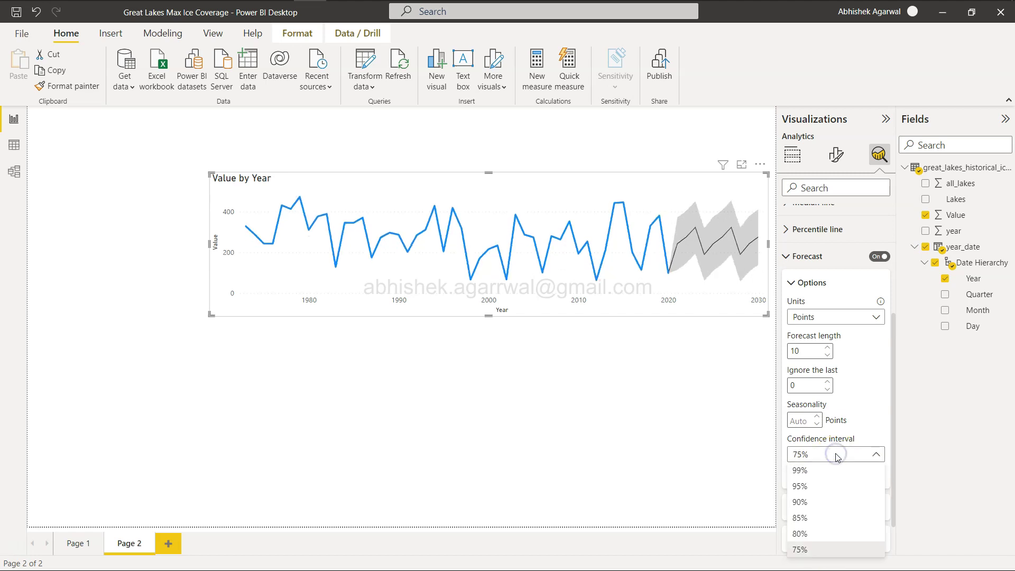
pyautogui.click(831, 486)
pyautogui.click(876, 477)
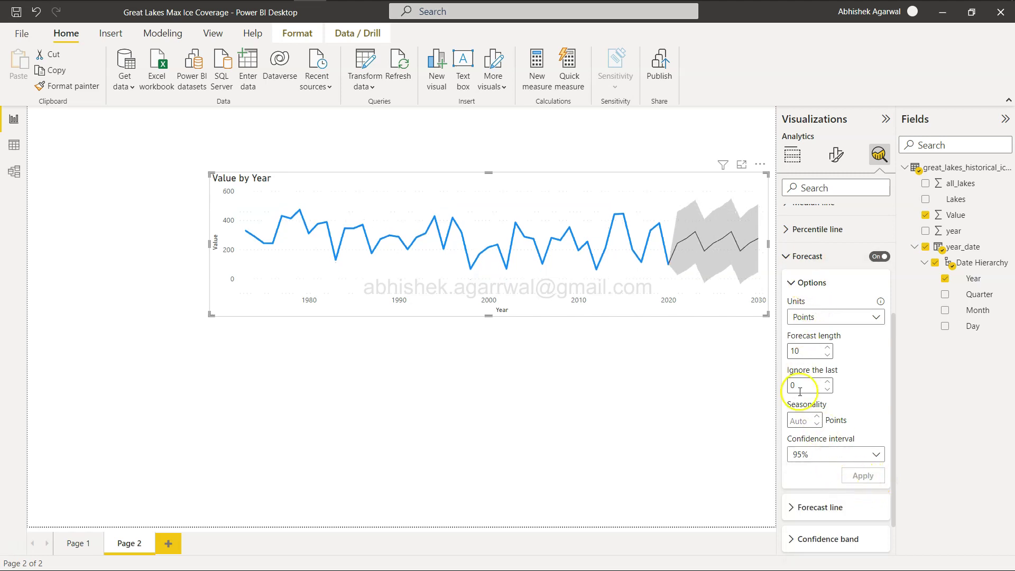
# Step: Show the forecast line's formatting and try a light red color for the line
pyautogui.click(792, 506)
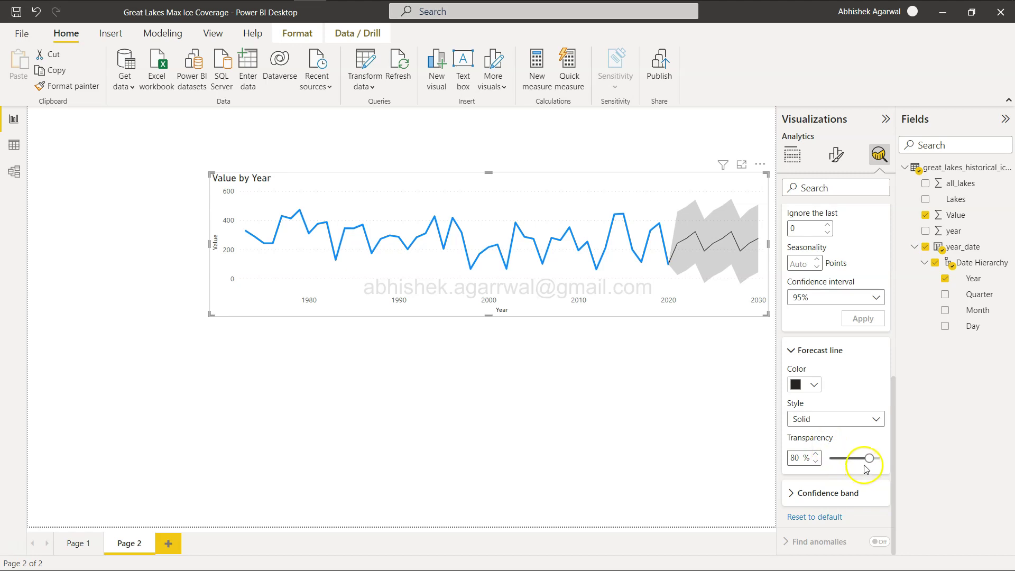
pyautogui.moveTo(678, 256)
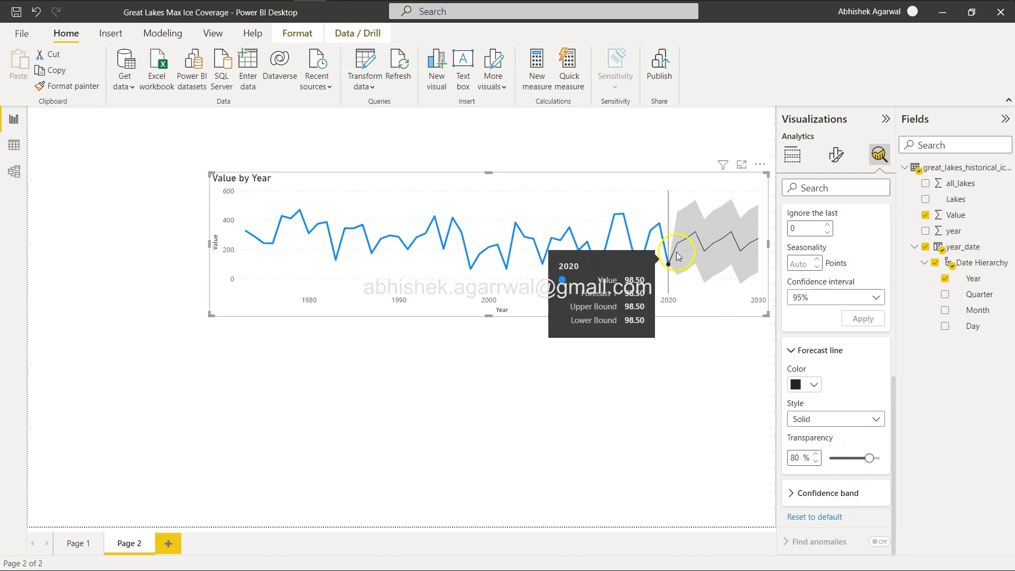
pyautogui.click(814, 384)
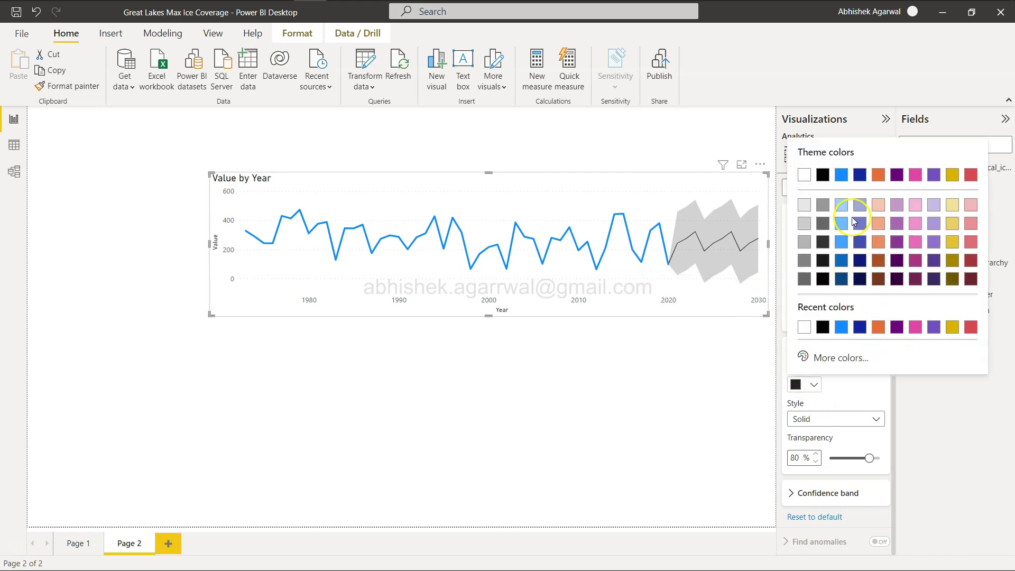
pyautogui.click(972, 205)
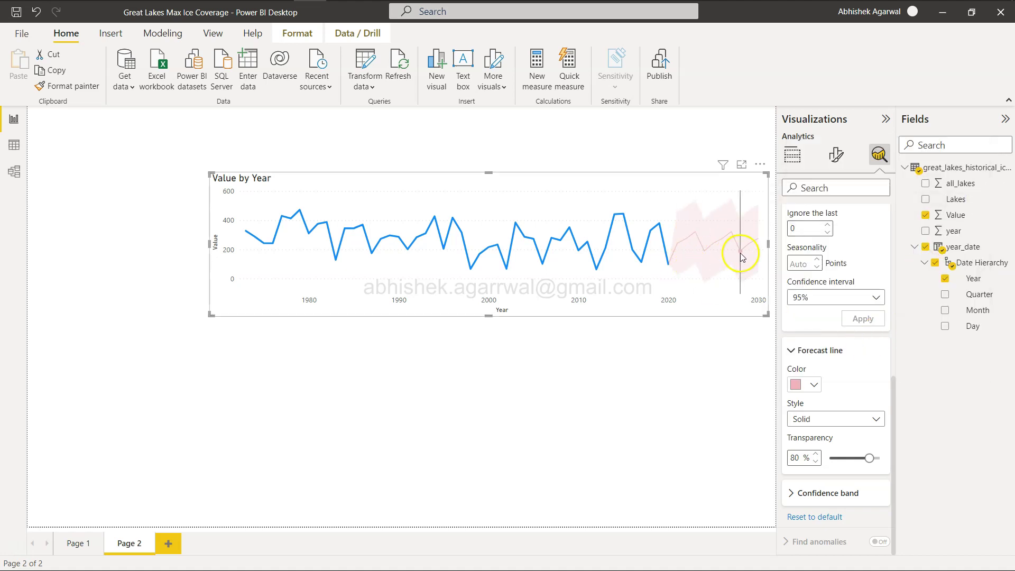
# Step: Set the forecast line's color to black
pyautogui.moveTo(742, 257)
pyautogui.click(811, 385)
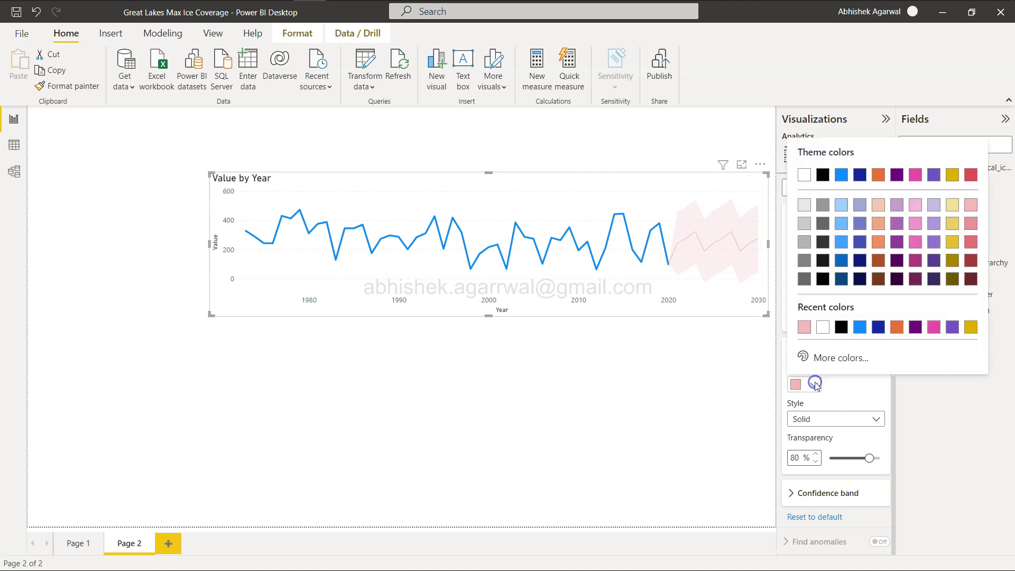
pyautogui.click(823, 175)
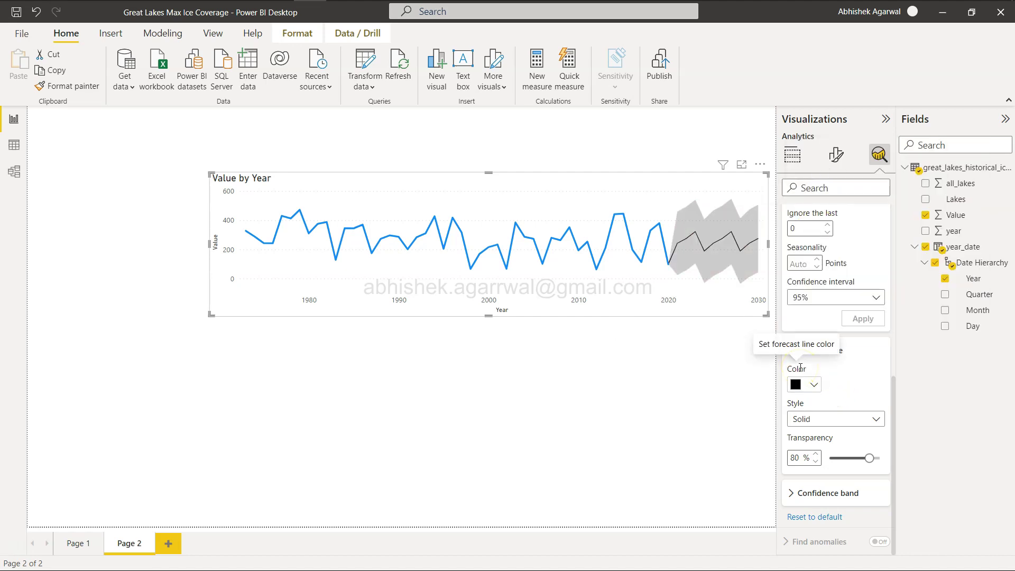
# Step: Try the Line and None styles for the forecast's confidence band
pyautogui.click(796, 490)
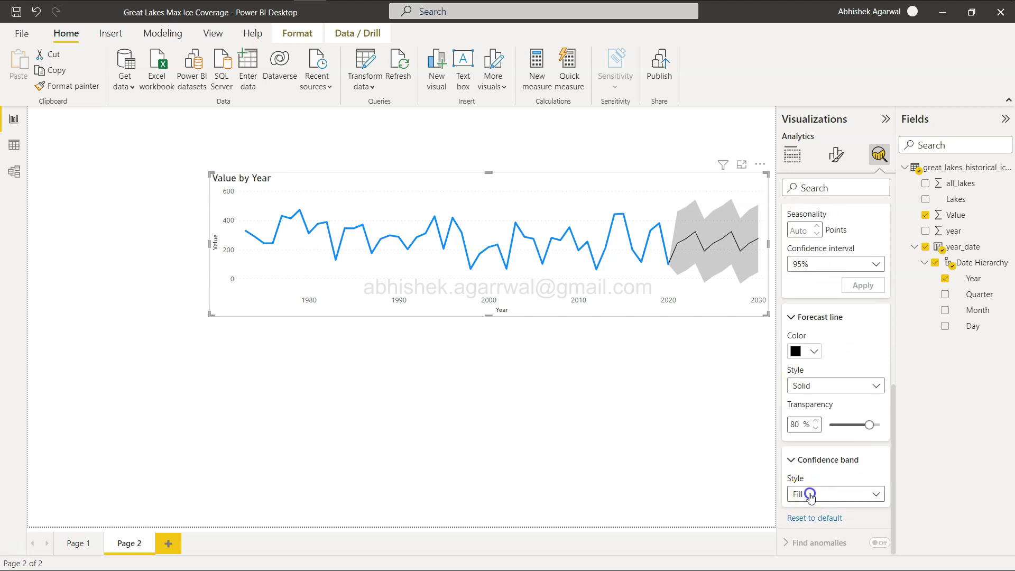
pyautogui.click(811, 494)
pyautogui.click(813, 526)
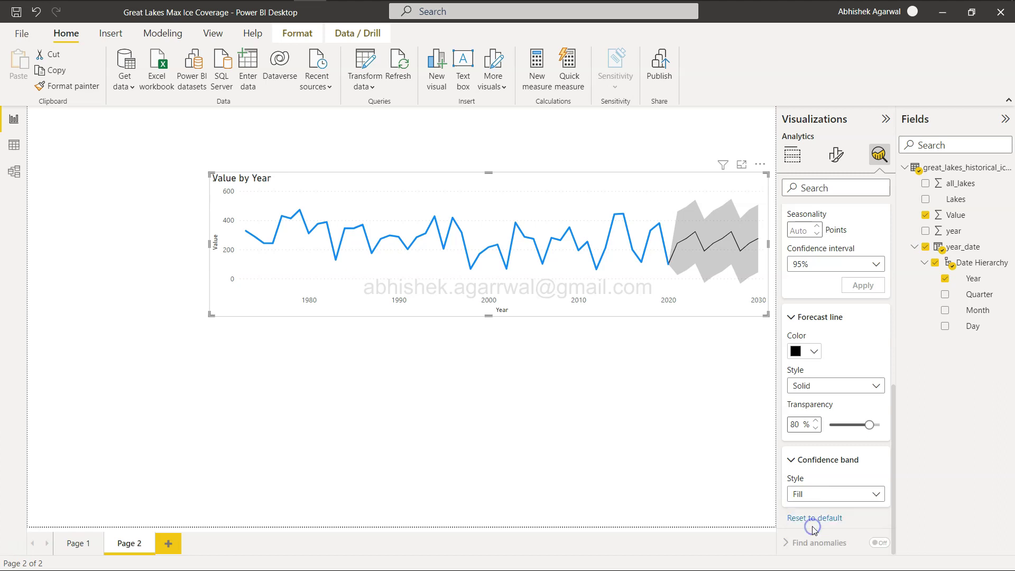
pyautogui.click(819, 490)
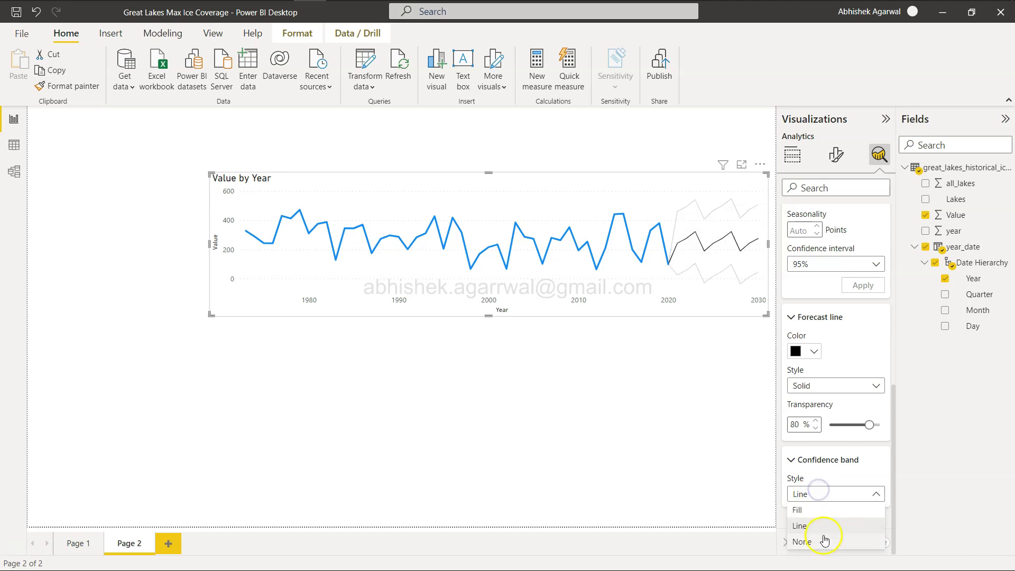
pyautogui.click(802, 542)
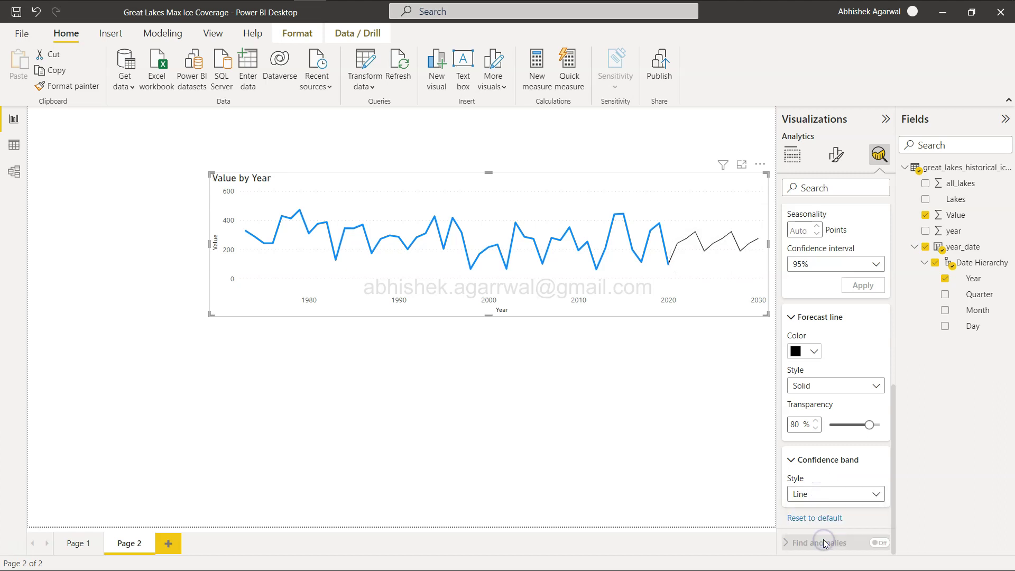
# Step: Restore the confidence band style to Fill and collapse the forecast settings
pyautogui.click(819, 493)
pyautogui.click(818, 511)
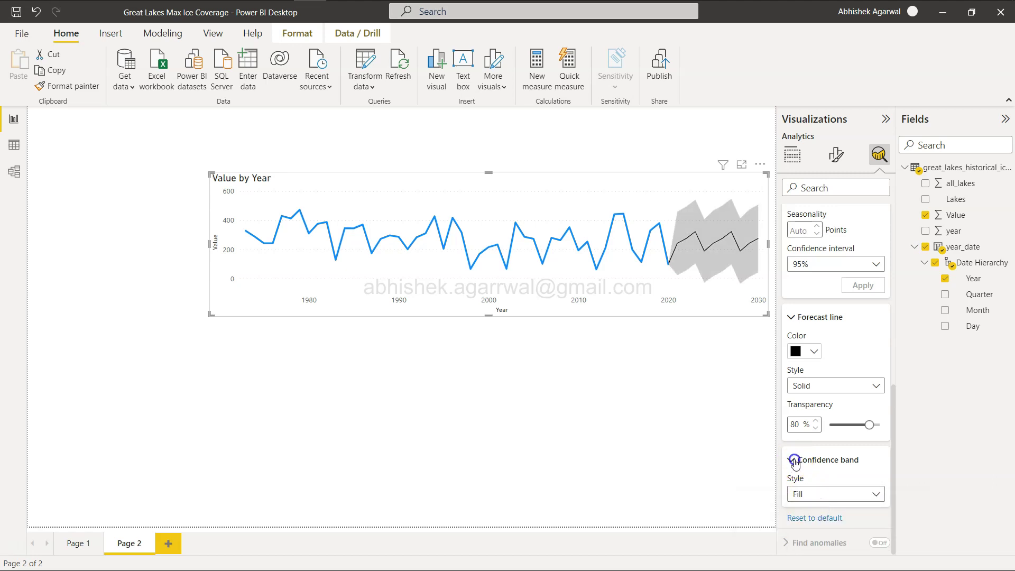
pyautogui.click(792, 459)
pyautogui.click(792, 360)
pyautogui.scroll(3, 790, 328)
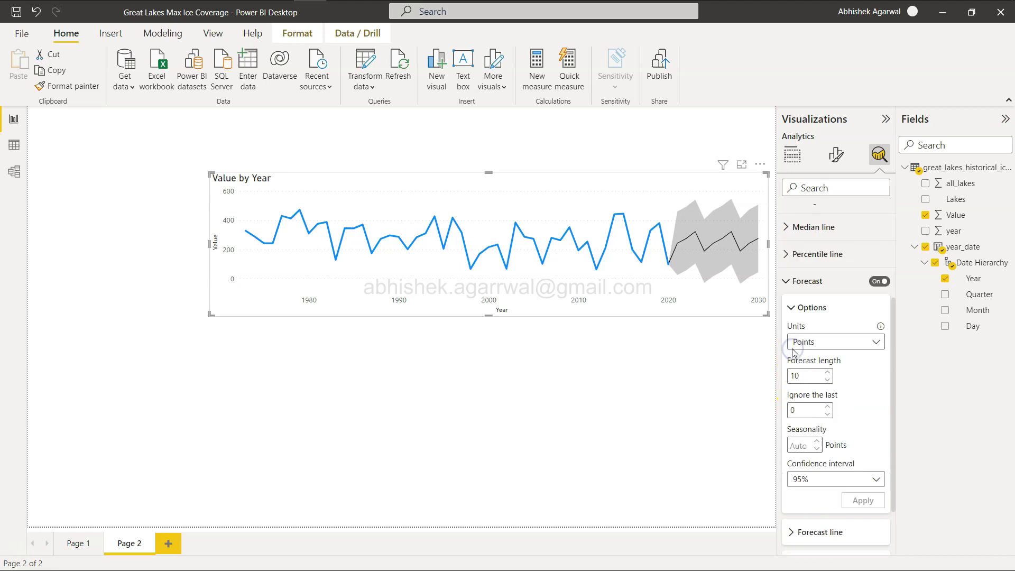
pyautogui.click(788, 321)
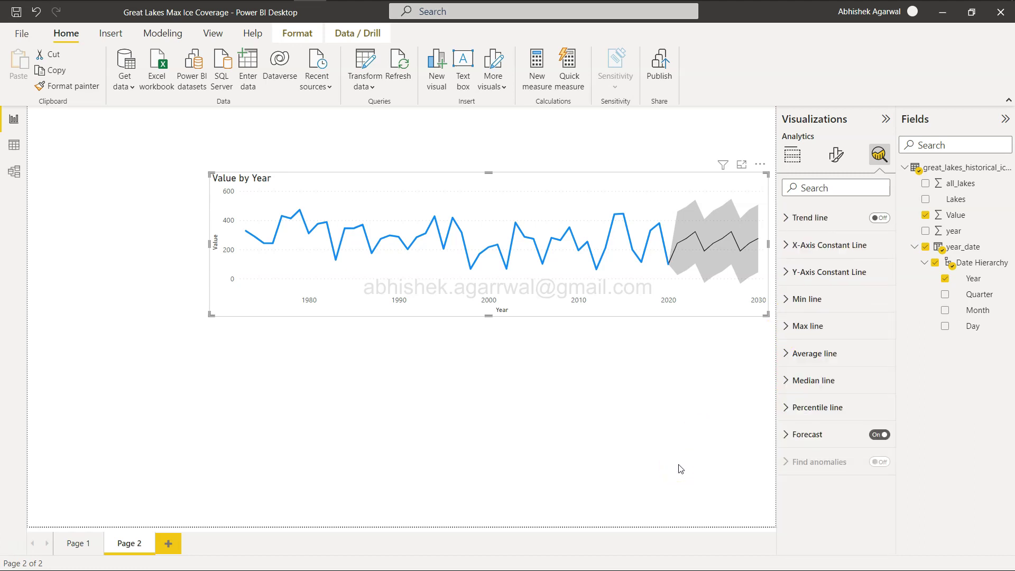
# Step: Switch to the challenge page in the browser and examine the sample report's average coverage line chart
pyautogui.hotkey('alt', 'Tab')
pyautogui.moveTo(641, 467); pyautogui.dragTo(607, 407)
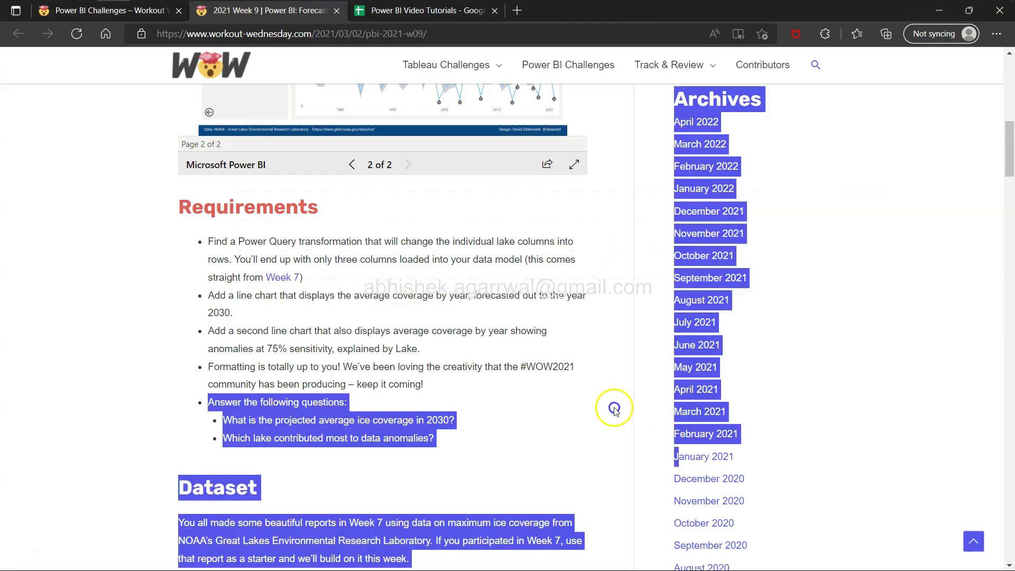
pyautogui.scroll(2, 613, 407)
pyautogui.click(509, 392)
pyautogui.scroll(4, 508, 385)
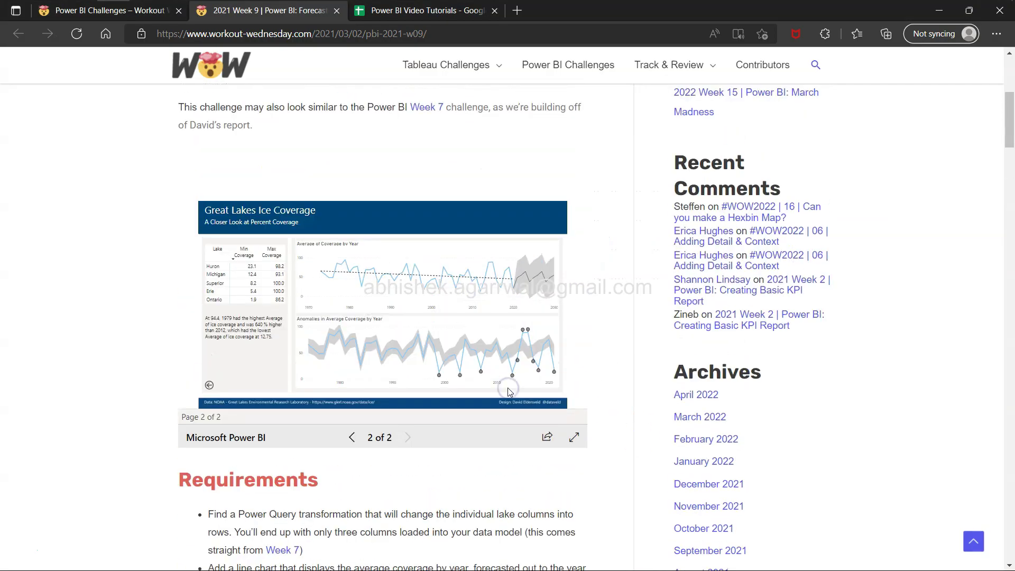
pyautogui.moveTo(518, 303)
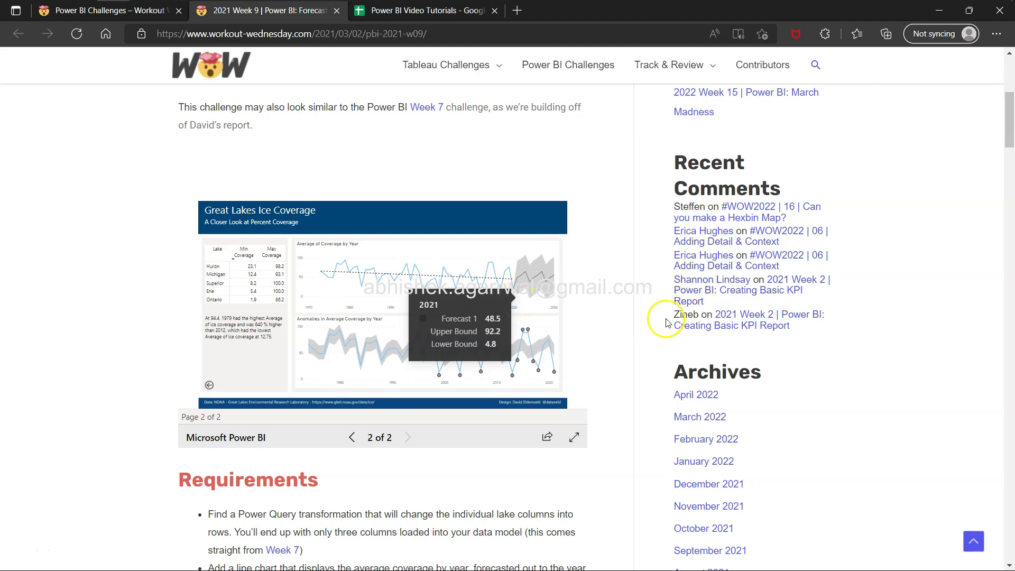
pyautogui.keyDown('ctrl'); pyautogui.scroll(5, 654, 318); pyautogui.keyUp('ctrl')
pyautogui.keyDown('ctrl'); pyautogui.scroll(1, 655, 321); pyautogui.keyUp('ctrl')
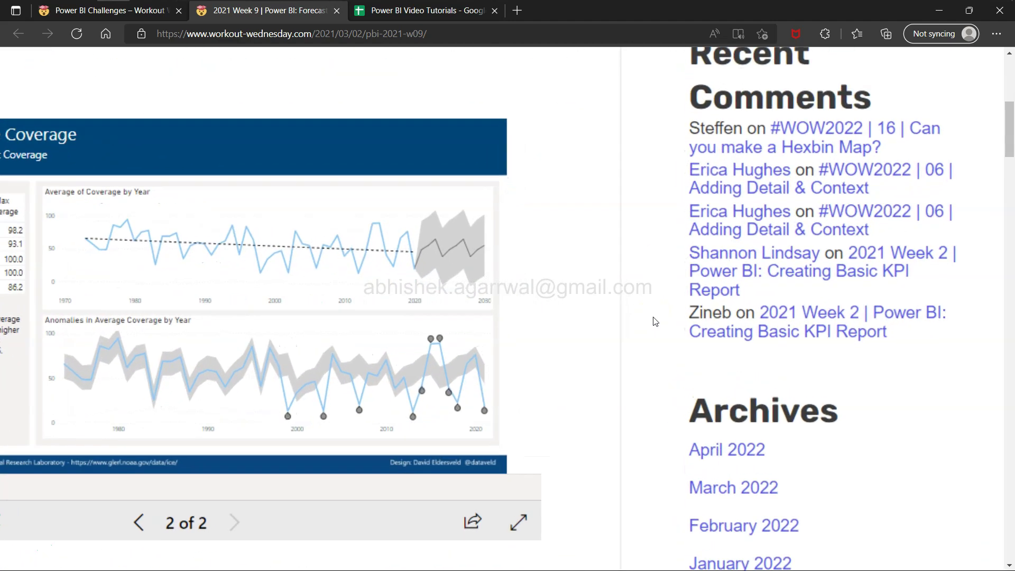
pyautogui.hscroll(-4, 655, 321)
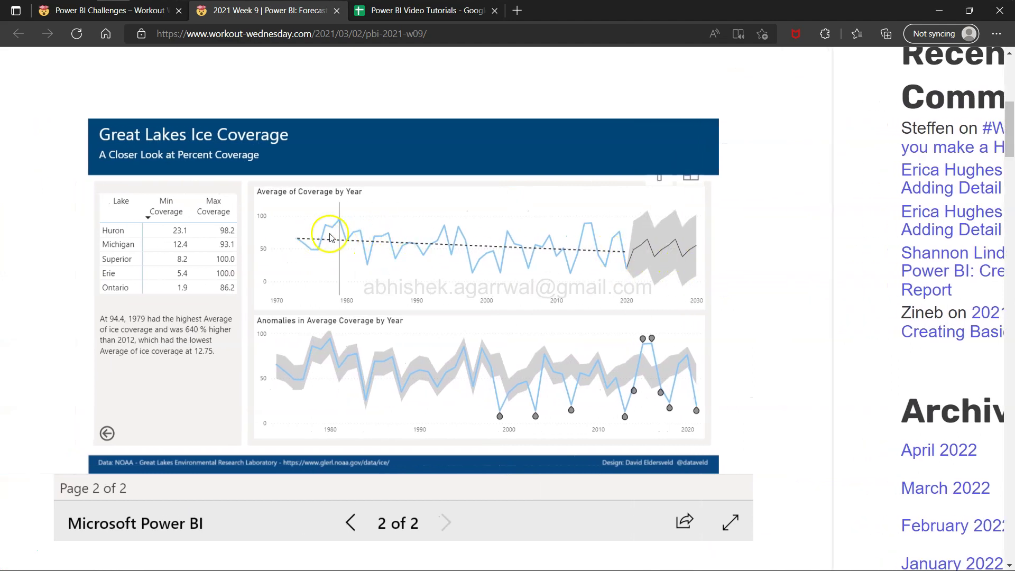
pyautogui.moveTo(595, 247)
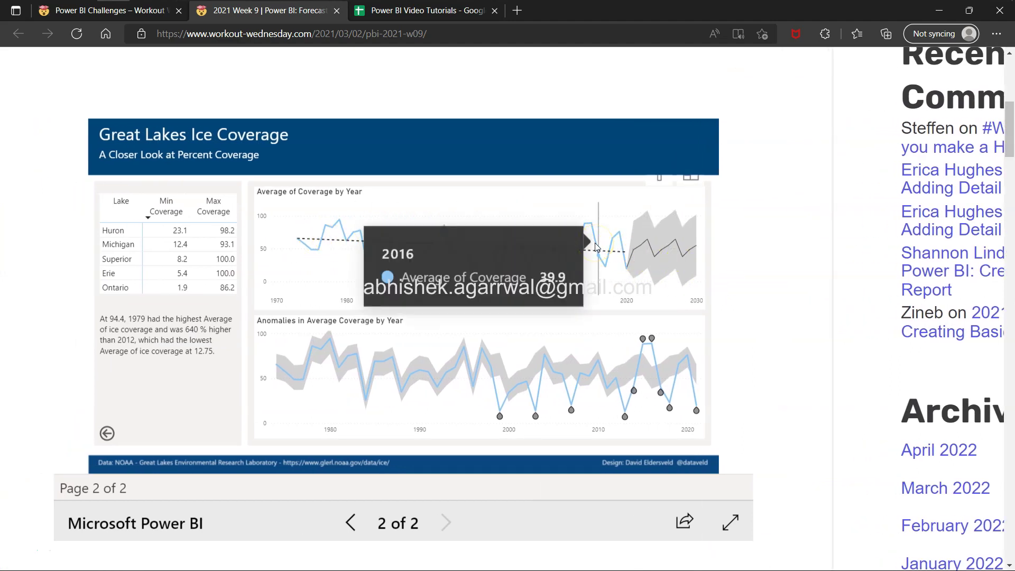
# Step: Read the requirements for the two line charts and compare them with the sample report
pyautogui.scroll(-5, 767, 311)
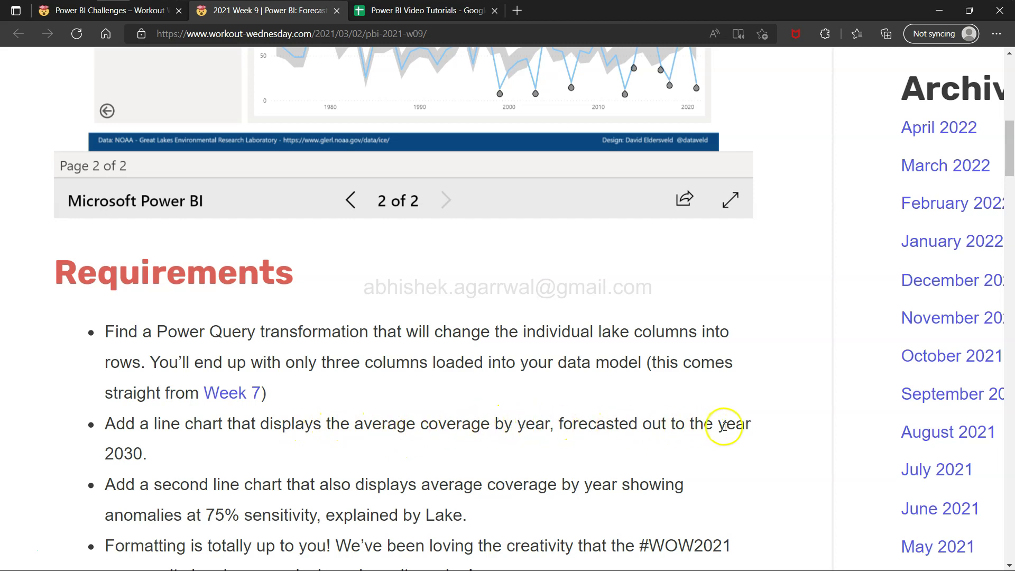
pyautogui.doubleClick(217, 485)
pyautogui.scroll(2, 279, 463)
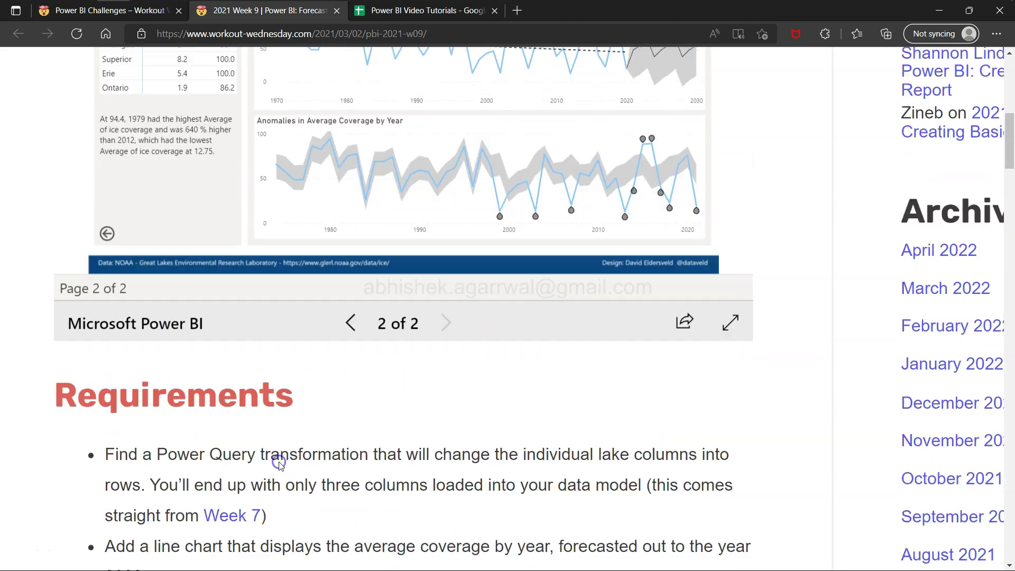
pyautogui.scroll(1, 279, 463)
# Step: Switch back to Power BI Desktop, add a trend line to the Value by Year chart and look through its formatting options
pyautogui.hotkey('alt', 'Tab')
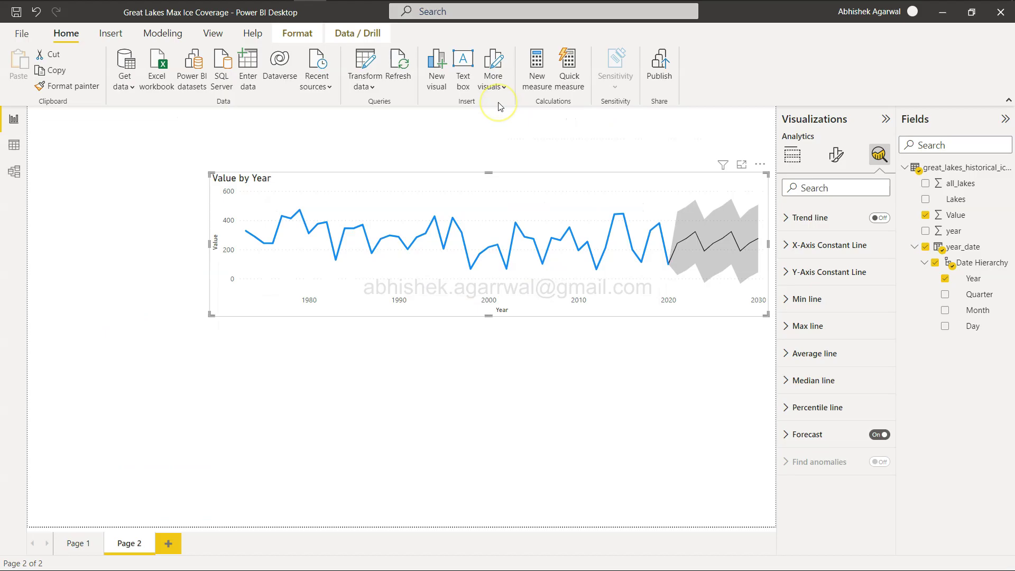
pyautogui.click(877, 218)
pyautogui.click(880, 219)
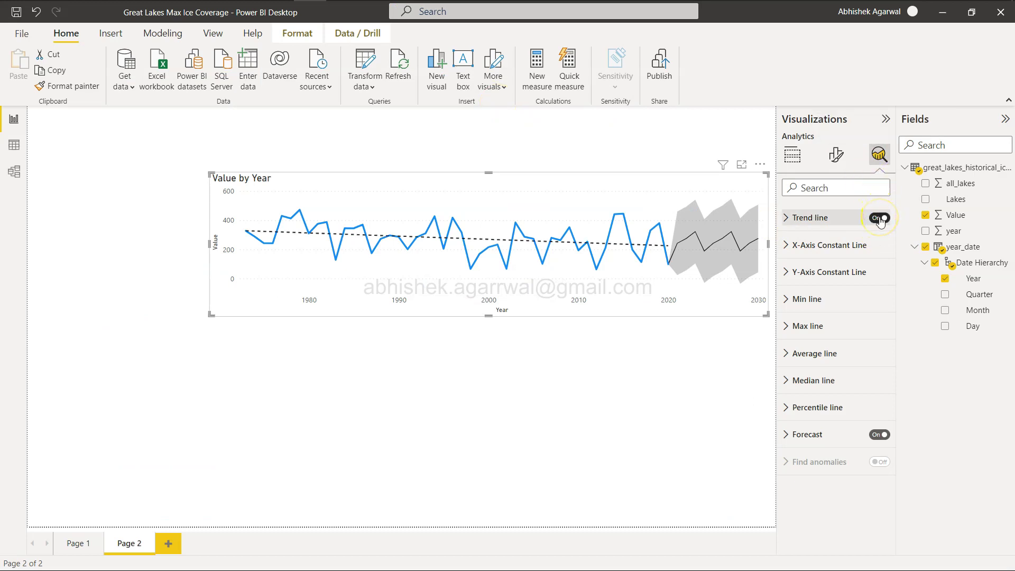
pyautogui.click(798, 219)
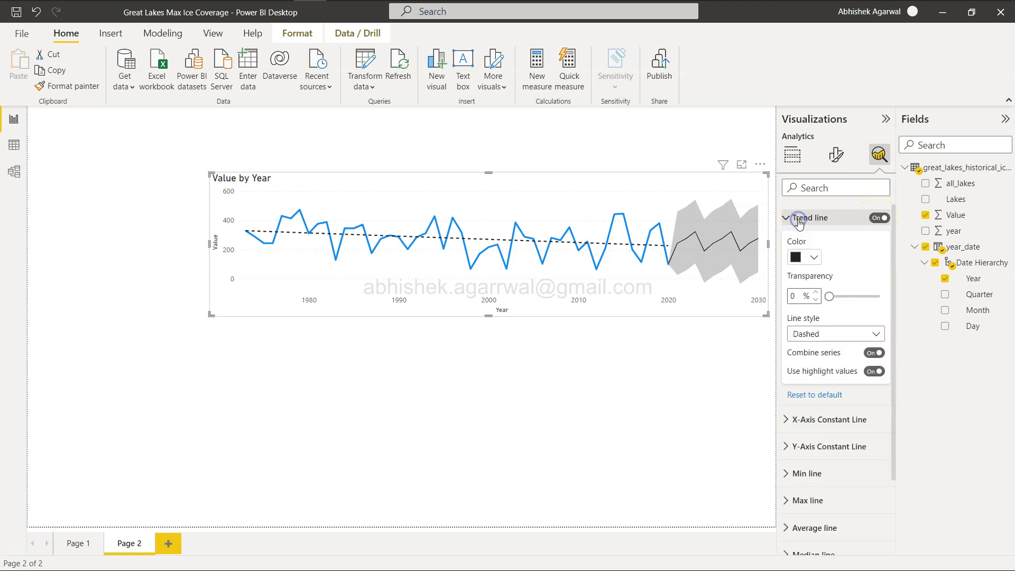
pyautogui.click(795, 206)
pyautogui.click(786, 218)
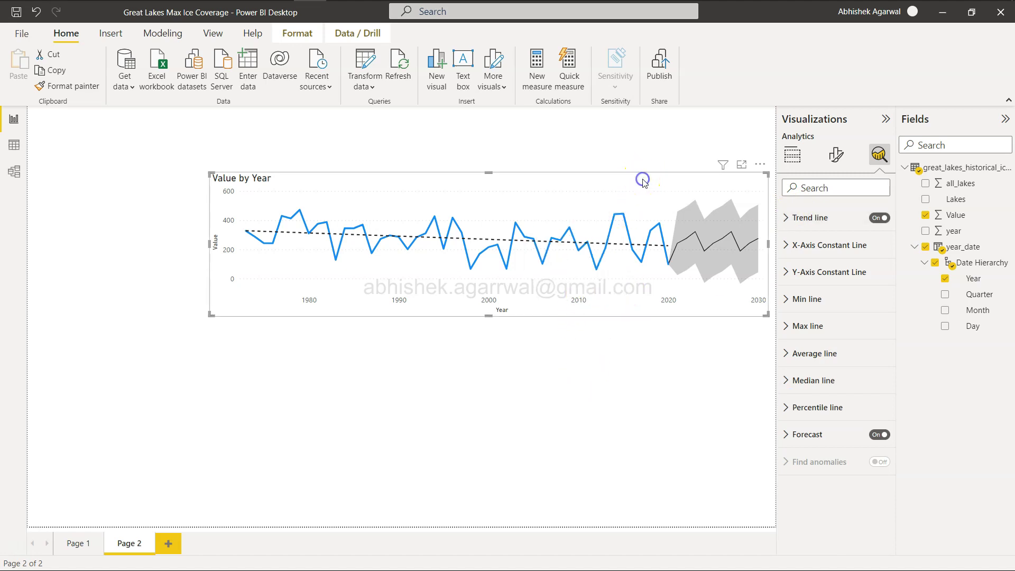
# Step: Duplicate the Value by Year line chart and place the copy directly below the original
pyautogui.hotkey('ctrl', 'c')
pyautogui.hotkey('ctrl', 'v')
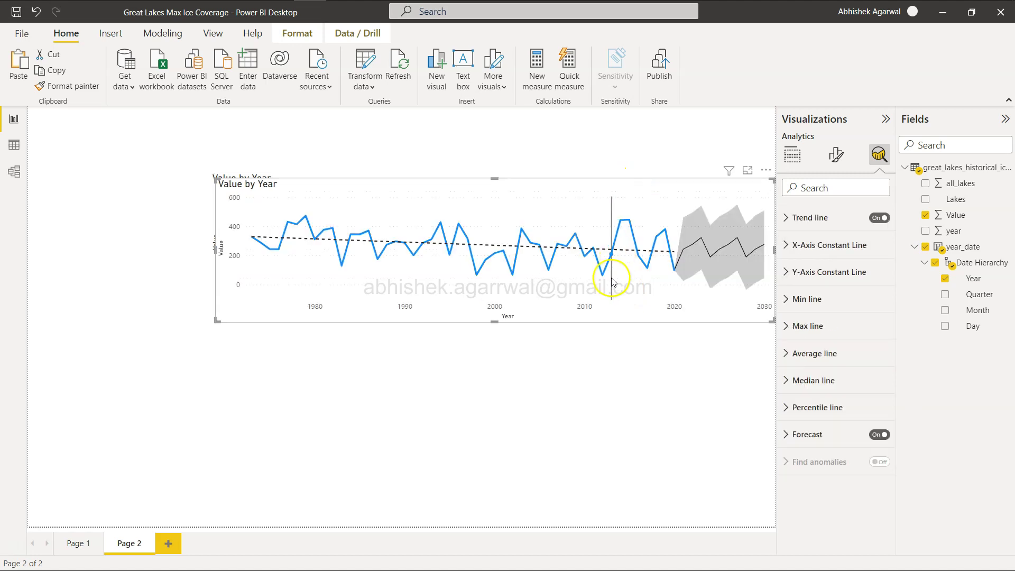
pyautogui.click(671, 193)
pyautogui.moveTo(682, 176); pyautogui.dragTo(682, 345)
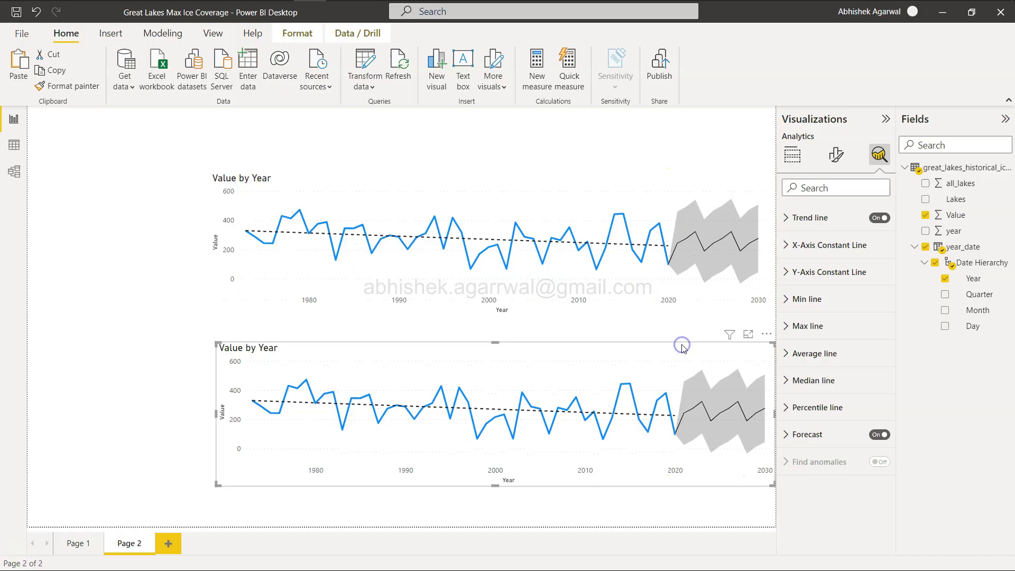
# Step: Using the sample report as reference, replace the lower chart's trend line and forecast with anomaly detection and show its options
pyautogui.hotkey('alt', 'Tab')
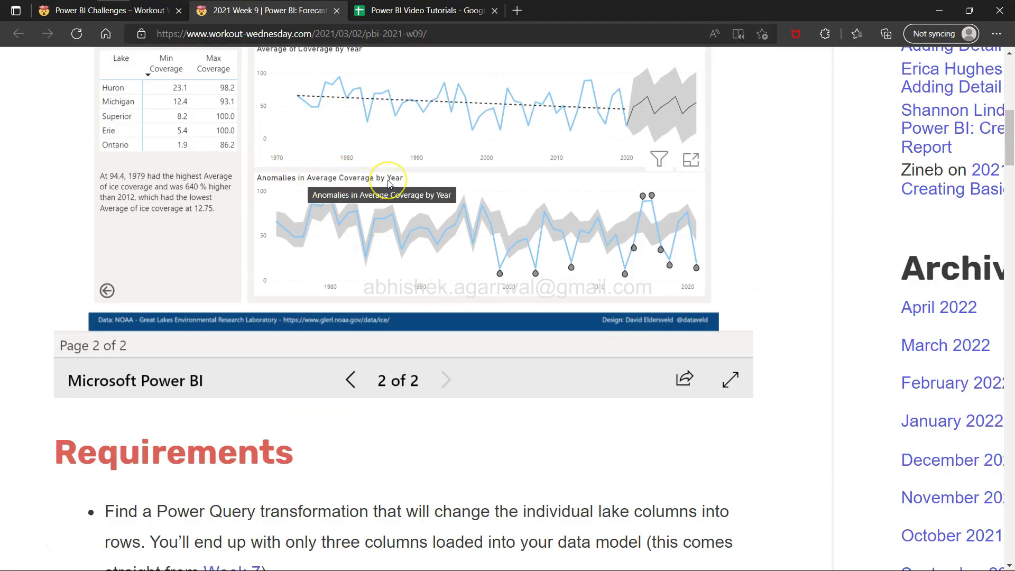
pyautogui.hotkey('alt', 'Tab')
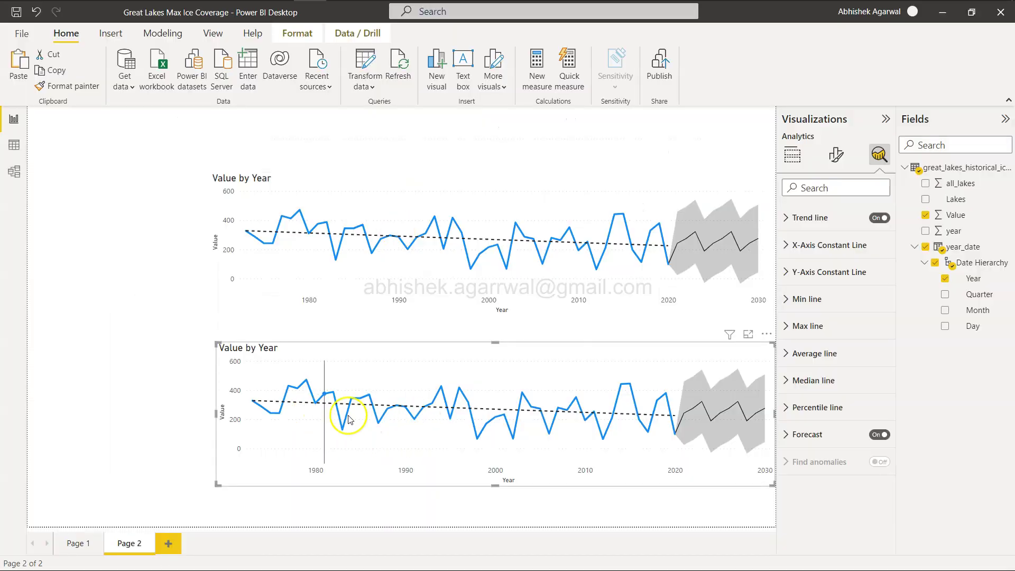
pyautogui.hotkey('alt', 'Tab')
pyautogui.hotkey('alt', 'Tab')
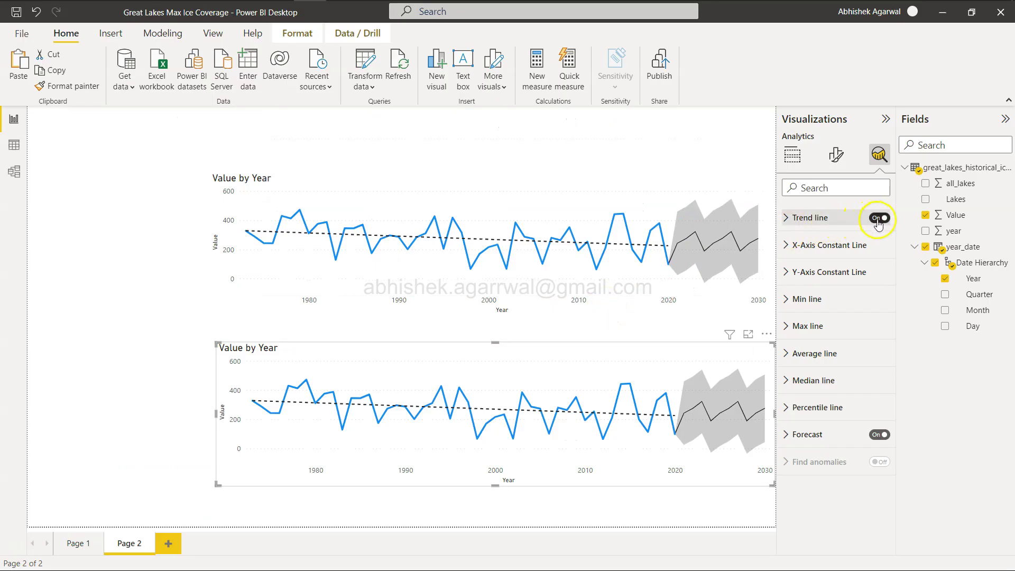
pyautogui.click(878, 439)
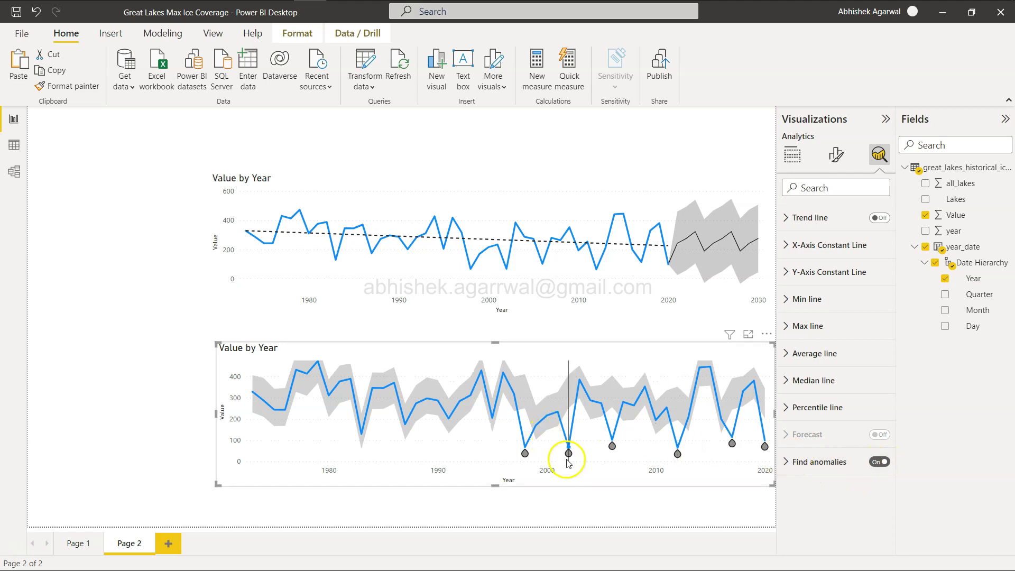
pyautogui.click(787, 462)
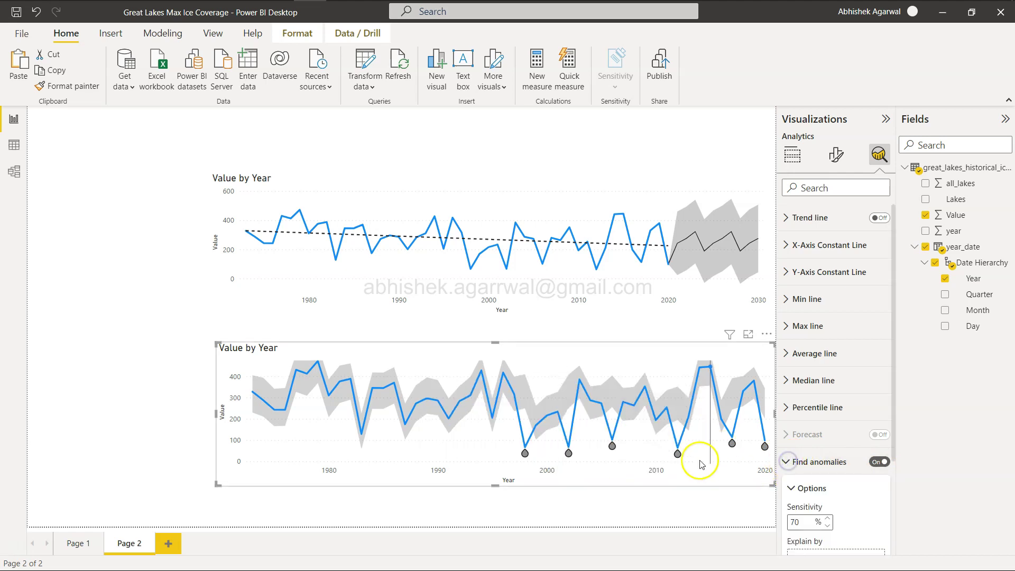
# Step: Check the required anomaly sensitivity on the challenge page and return to Power BI Desktop
pyautogui.hotkey('alt', 'Tab')
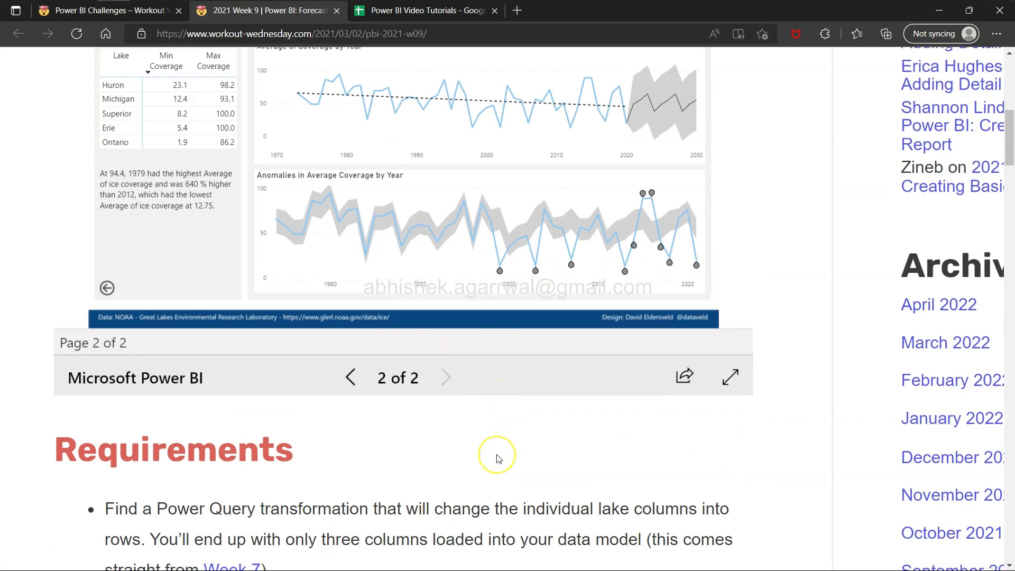
pyautogui.scroll(-6, 497, 456)
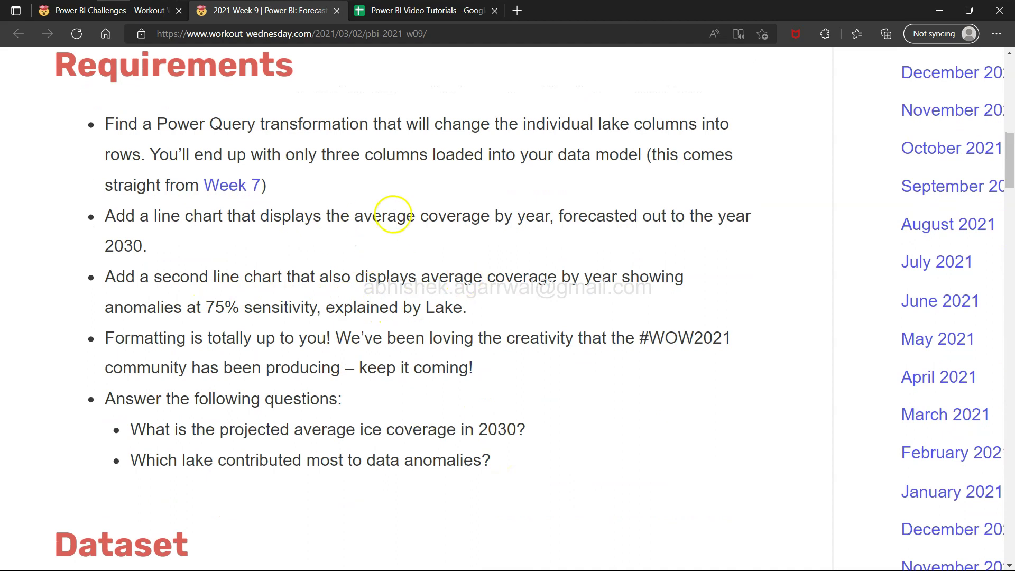
pyautogui.moveTo(215, 307); pyautogui.dragTo(304, 307)
pyautogui.hotkey('alt', 'Tab')
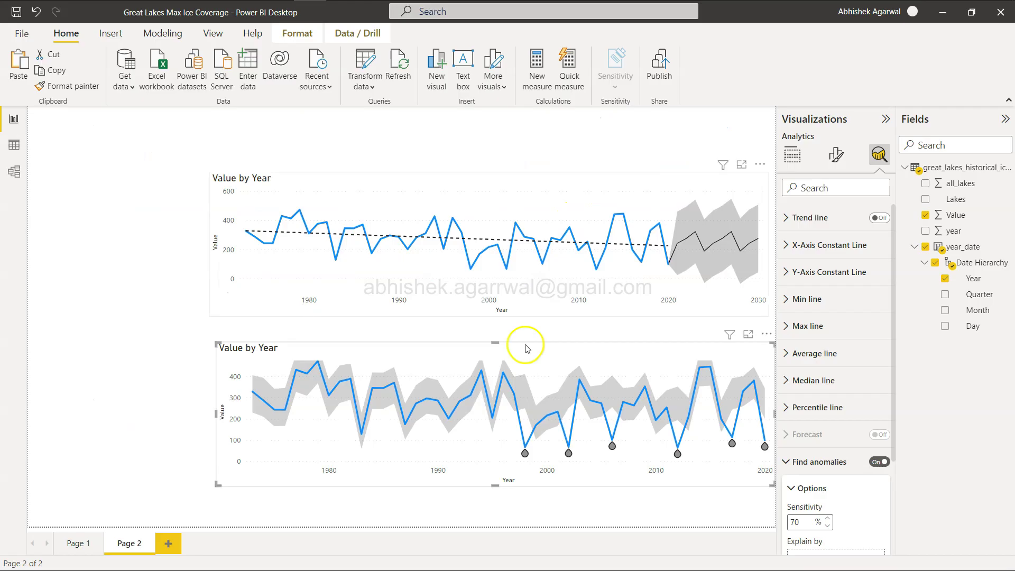
# Step: Set the lower chart's anomaly sensitivity to 75%, apply it and inspect the marked anomaly points
pyautogui.scroll(-3, 834, 484)
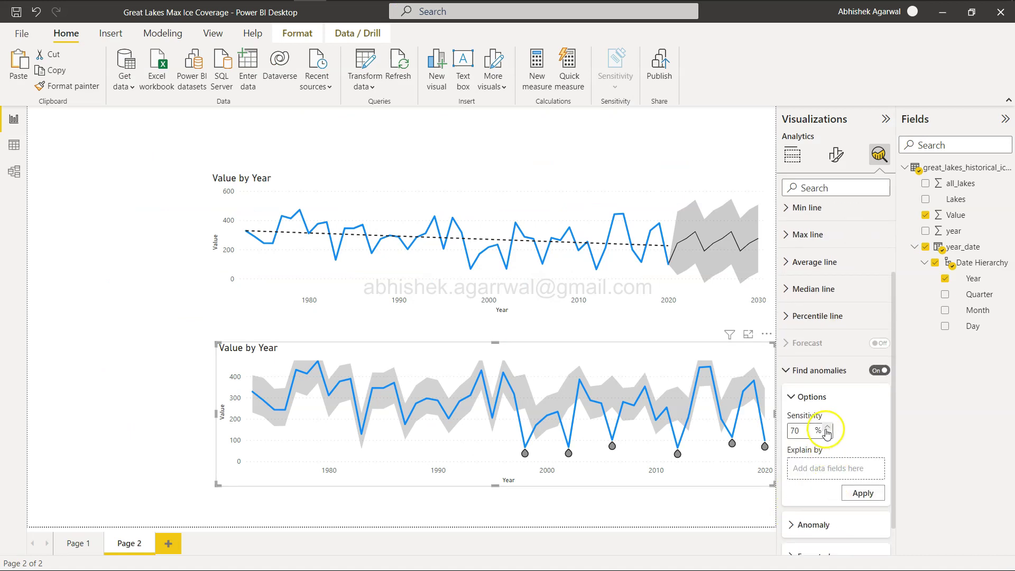
pyautogui.click(827, 428)
pyautogui.click(861, 494)
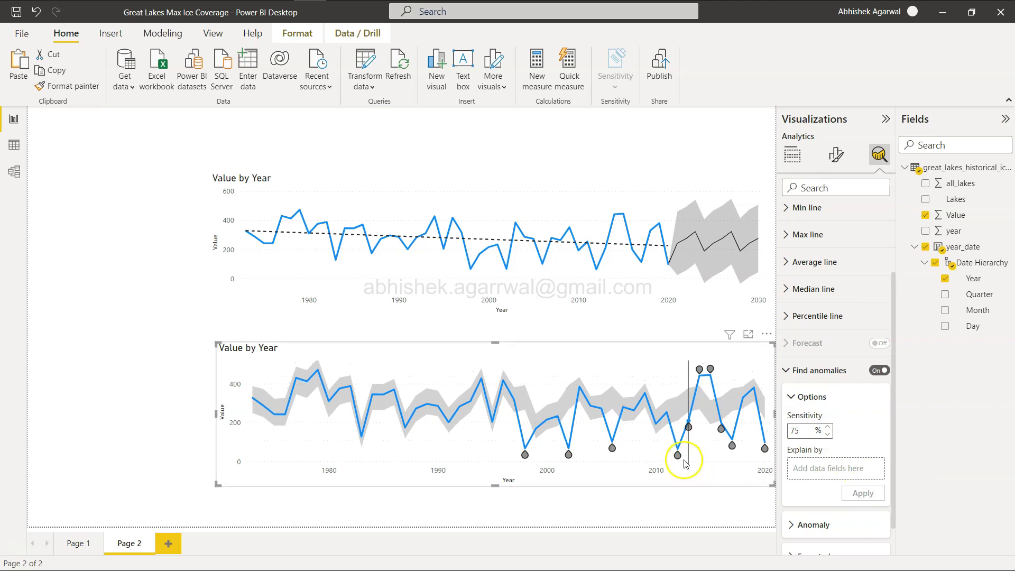
pyautogui.moveTo(723, 474)
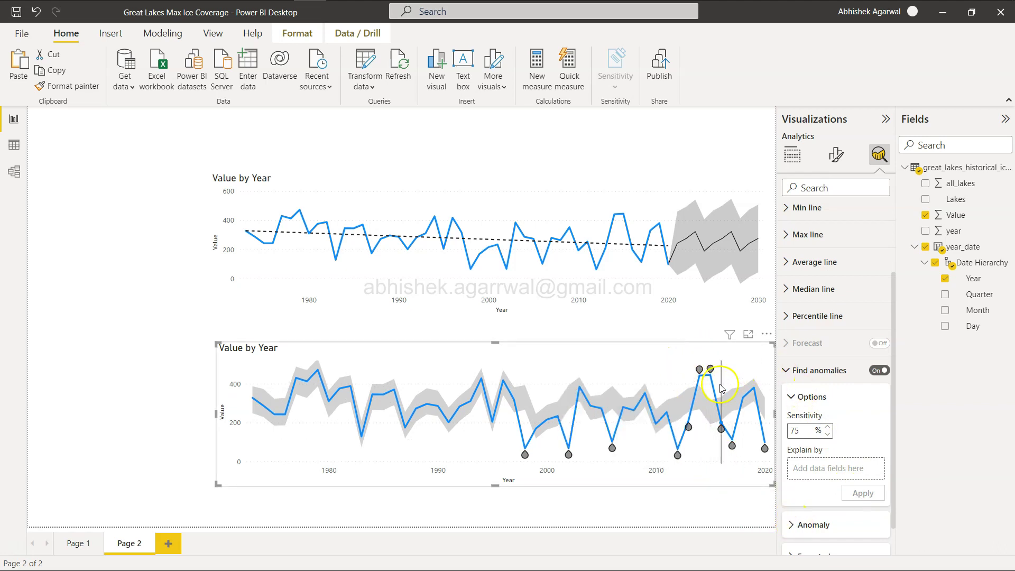
pyautogui.moveTo(706, 373)
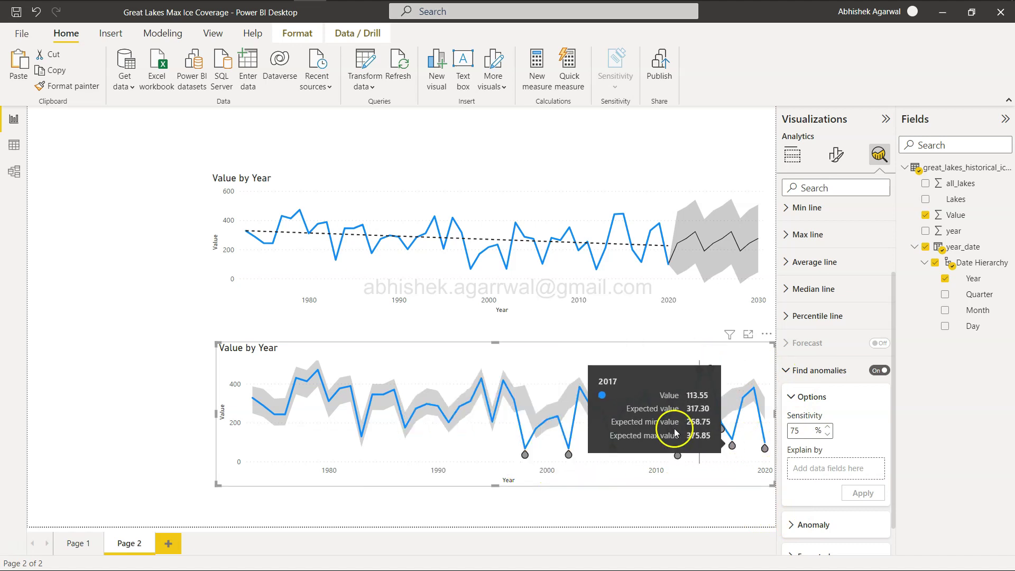
# Step: Switch to the challenge page in the browser, review the anomaly, formatting and question requirements, and return to Power BI Desktop
pyautogui.hotkey('alt', 'Tab')
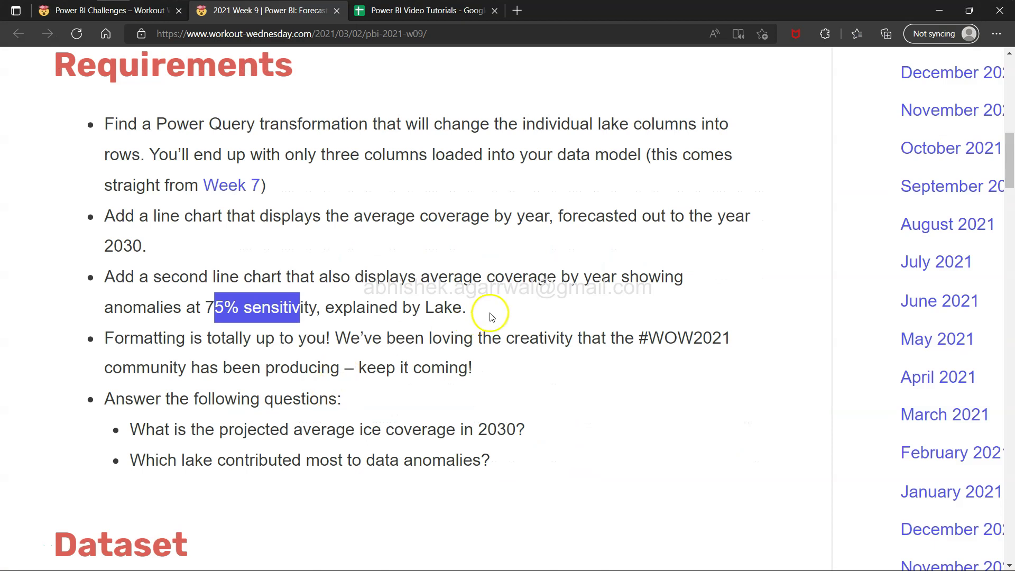
pyautogui.tripleClick(256, 303)
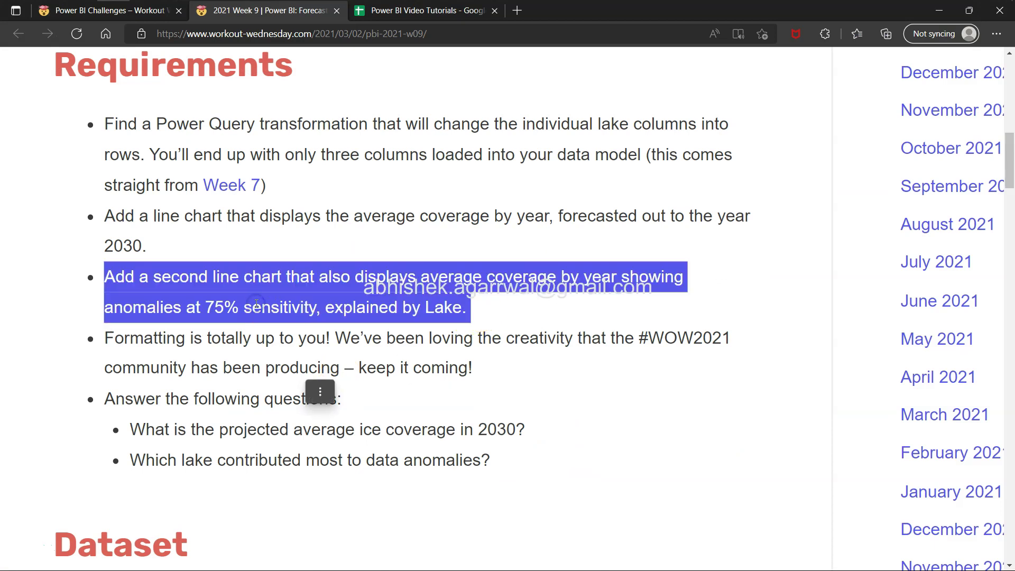
pyautogui.click(256, 303)
pyautogui.click(256, 303)
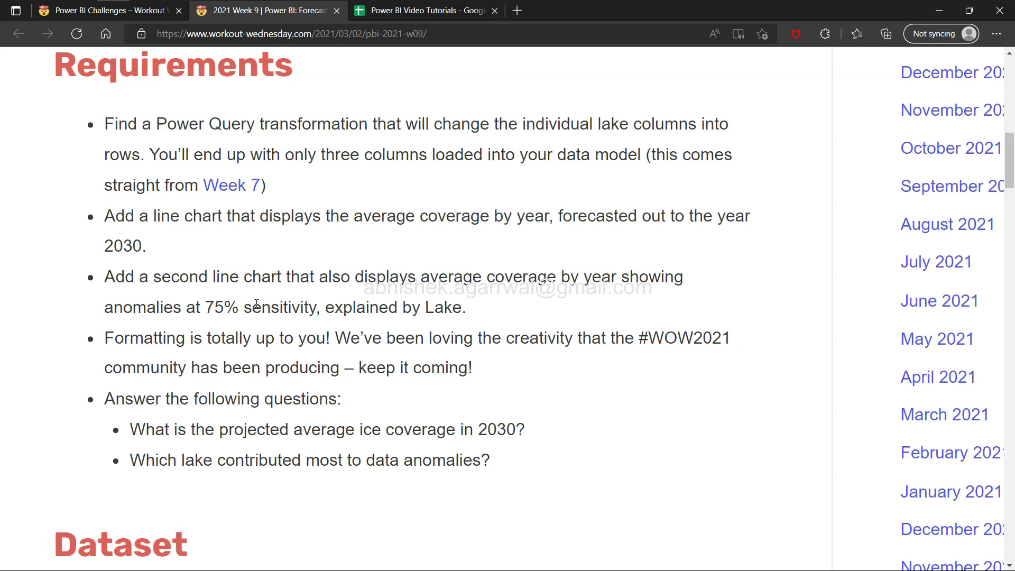
pyautogui.moveTo(202, 306); pyautogui.dragTo(279, 307)
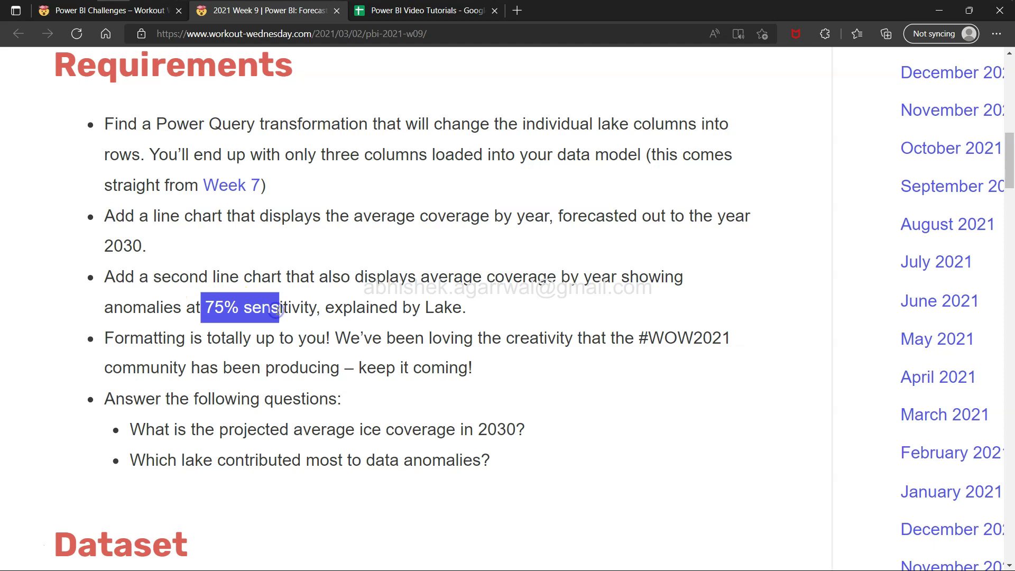
pyautogui.moveTo(153, 339); pyautogui.dragTo(320, 368)
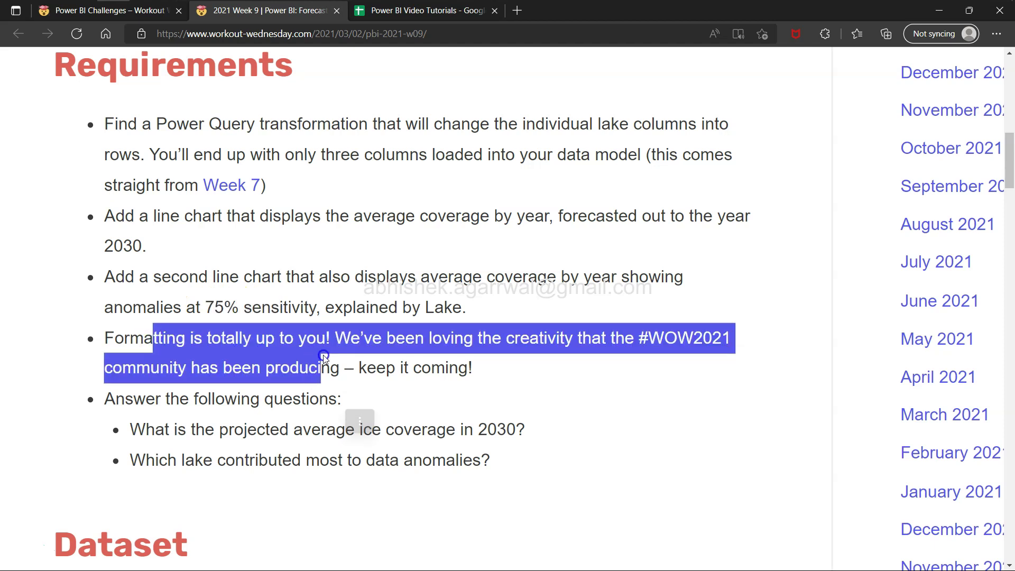
pyautogui.doubleClick(616, 336)
pyautogui.click(411, 369)
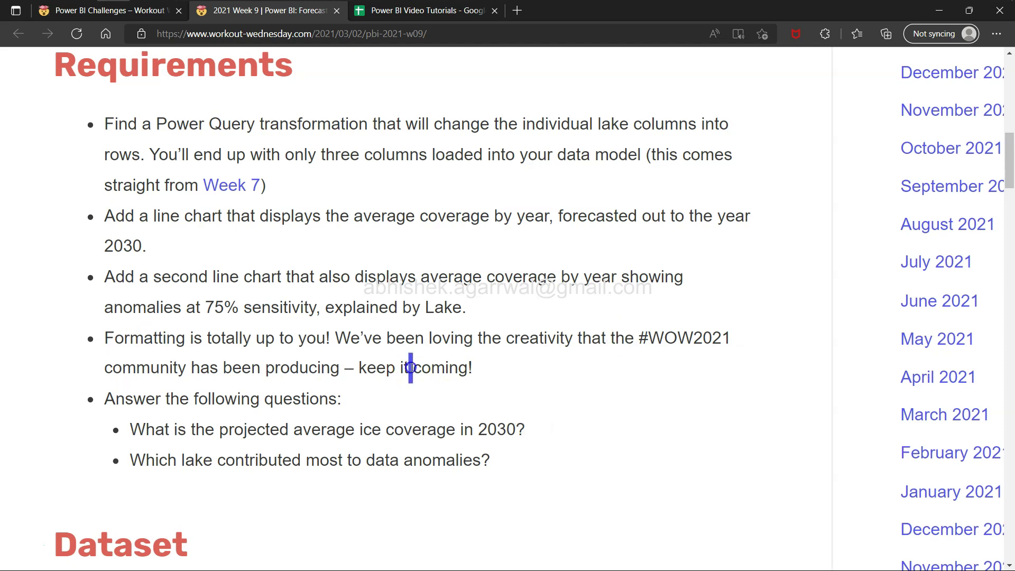
pyautogui.click(111, 397)
pyautogui.moveTo(111, 397); pyautogui.dragTo(489, 461)
pyautogui.click(456, 485)
pyautogui.hotkey('alt', 'Tab')
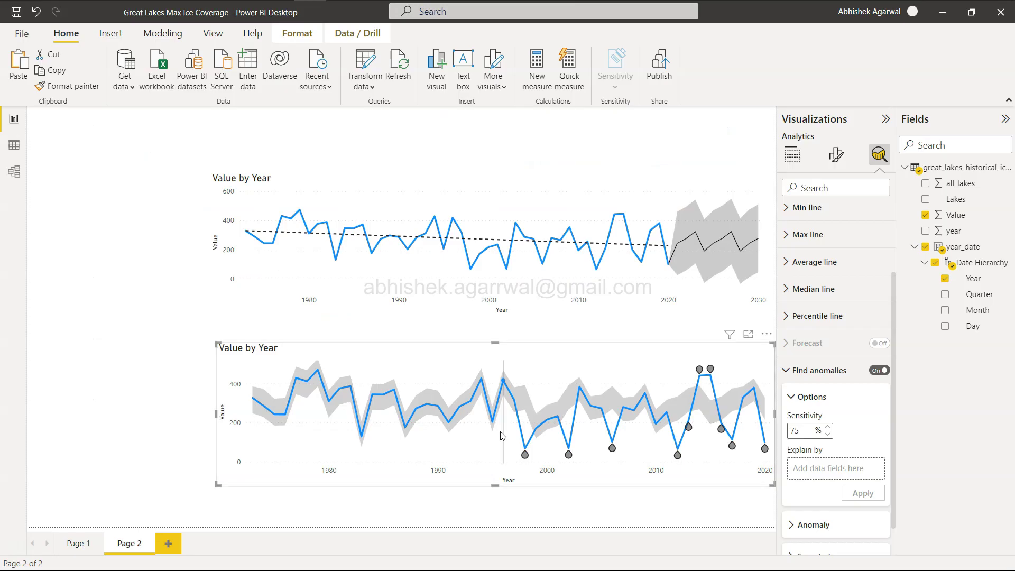
# Step: Change the Value aggregation to Average in both the upper forecast chart and the lower anomaly chart
pyautogui.click(660, 199)
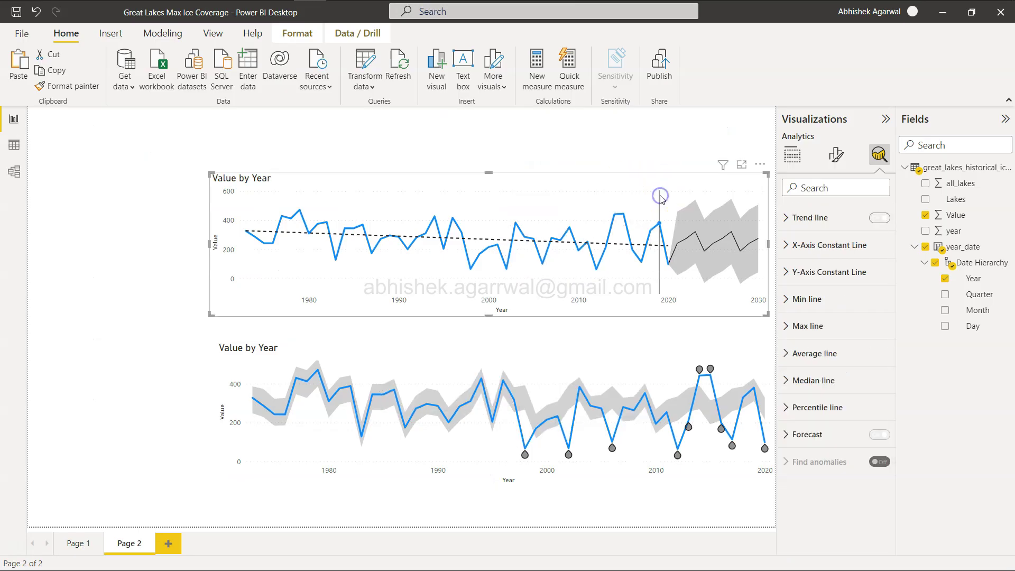
pyautogui.click(801, 159)
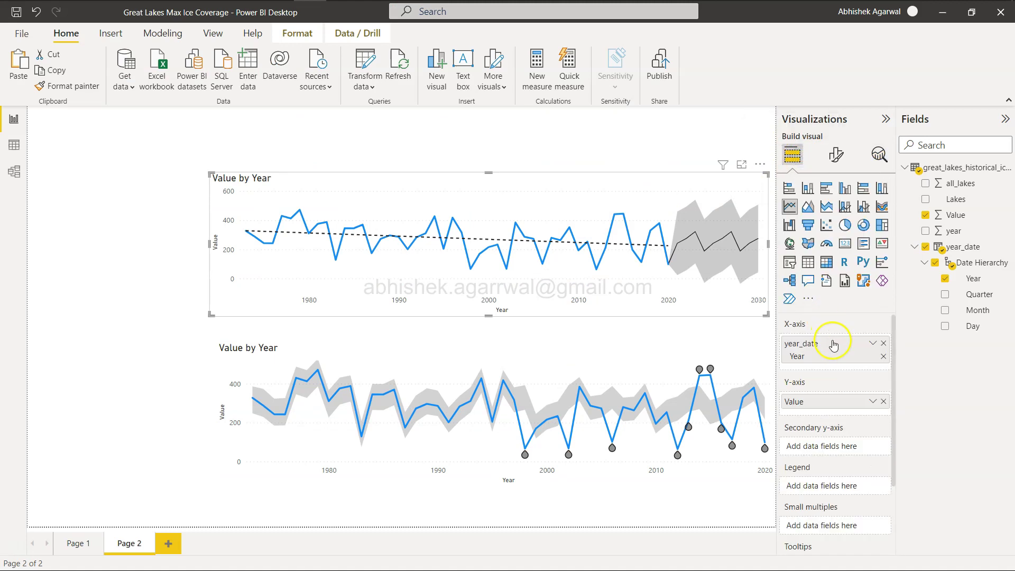
pyautogui.click(872, 401)
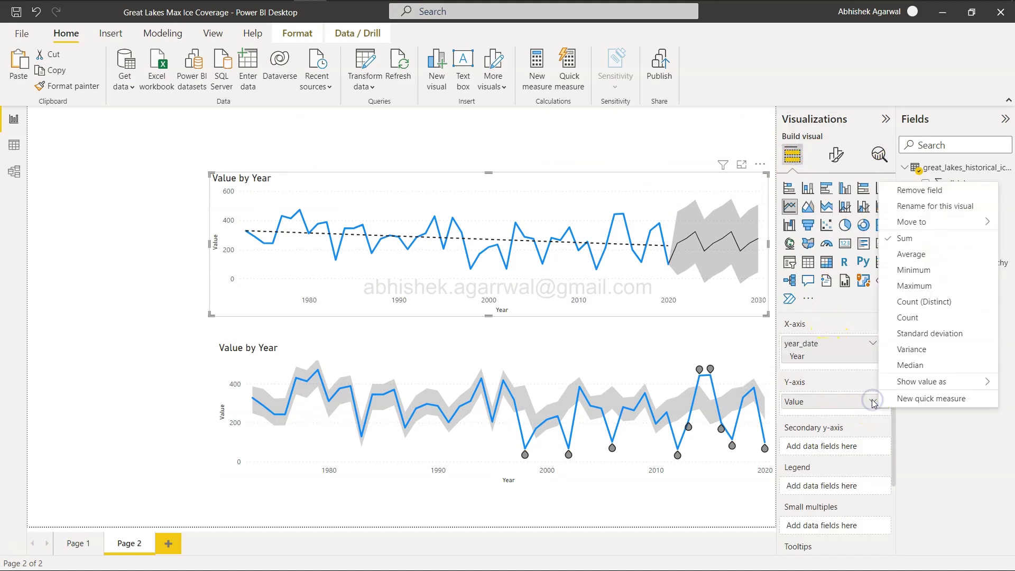
pyautogui.click(911, 254)
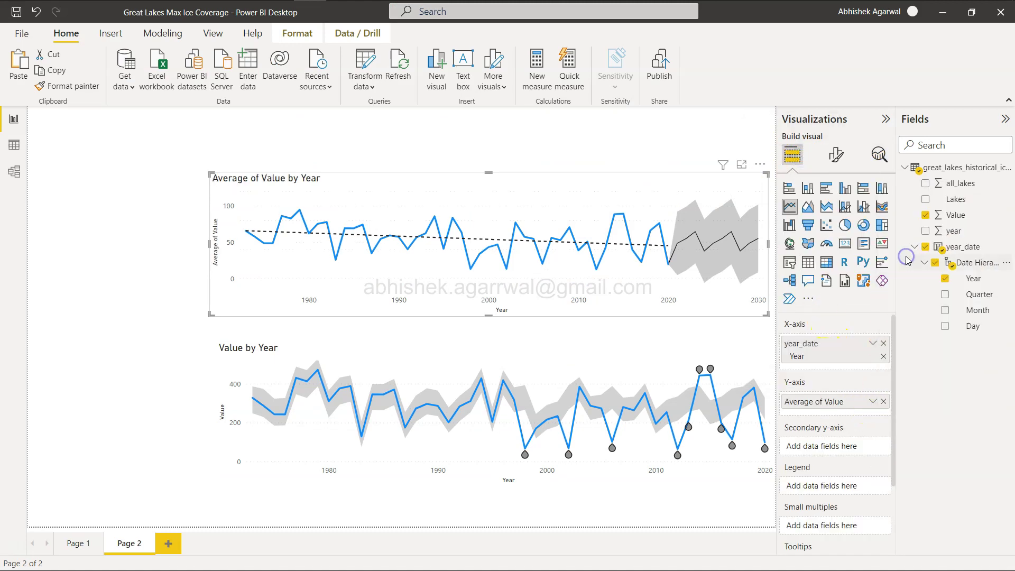
pyautogui.click(717, 387)
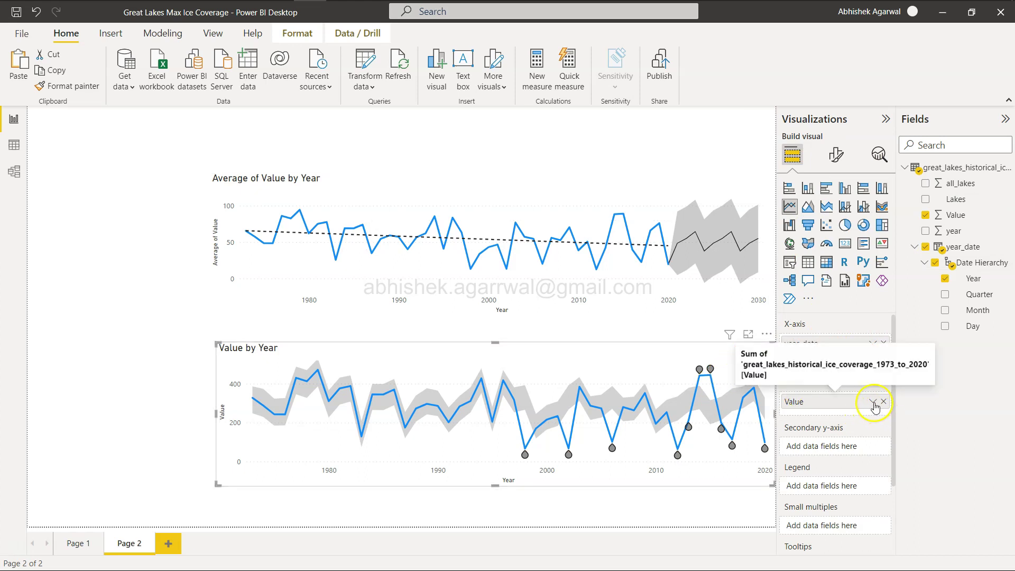
pyautogui.click(872, 401)
pyautogui.click(912, 255)
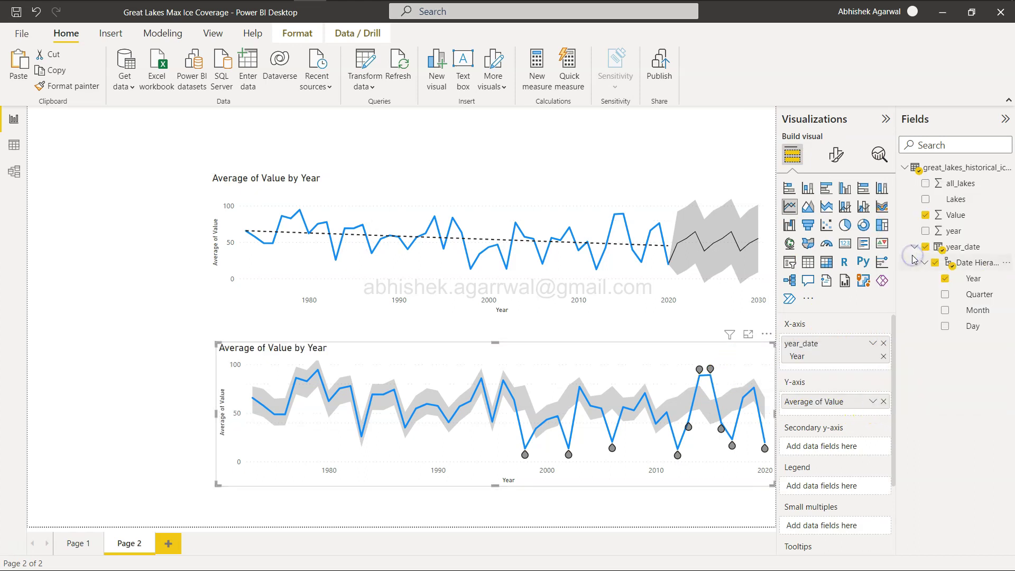
# Step: Examine the lake minimum and maximum coverage table in the sample report on the challenge page, and return to Power BI Desktop
pyautogui.moveTo(249, 433)
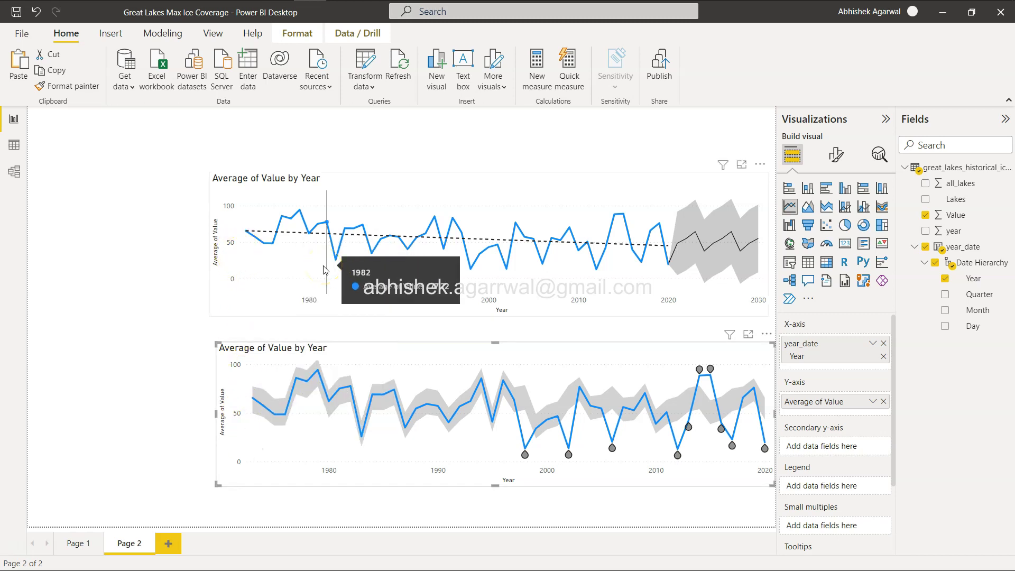
pyautogui.hotkey('alt', 'Tab')
pyautogui.scroll(10, 324, 269)
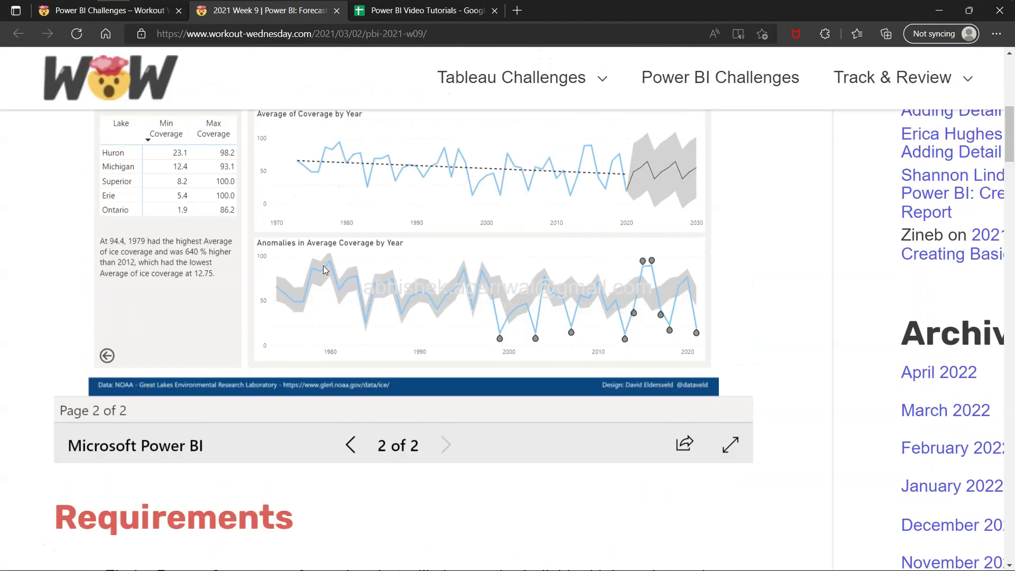
pyautogui.click(176, 278)
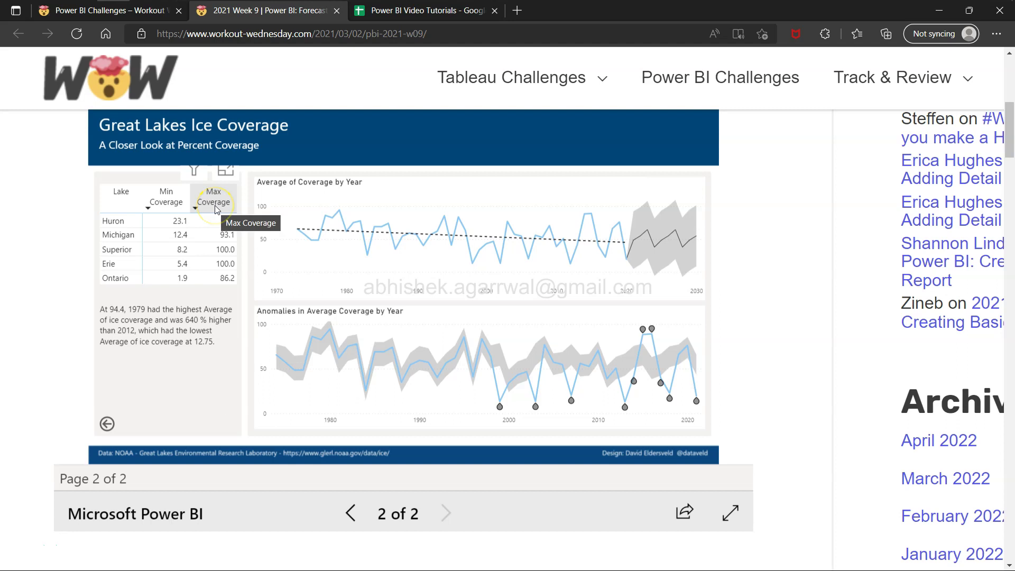
pyautogui.hotkey('alt', 'Tab')
# Step: Add a table visual with the Lakes and Value fields, summarizing Value as Minimum
pyautogui.click(133, 230)
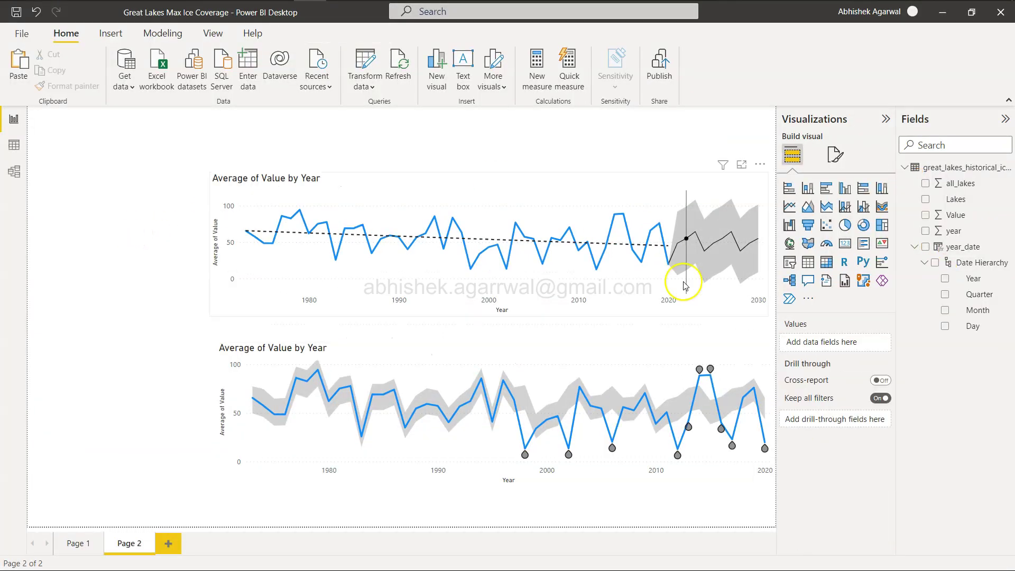
pyautogui.click(809, 263)
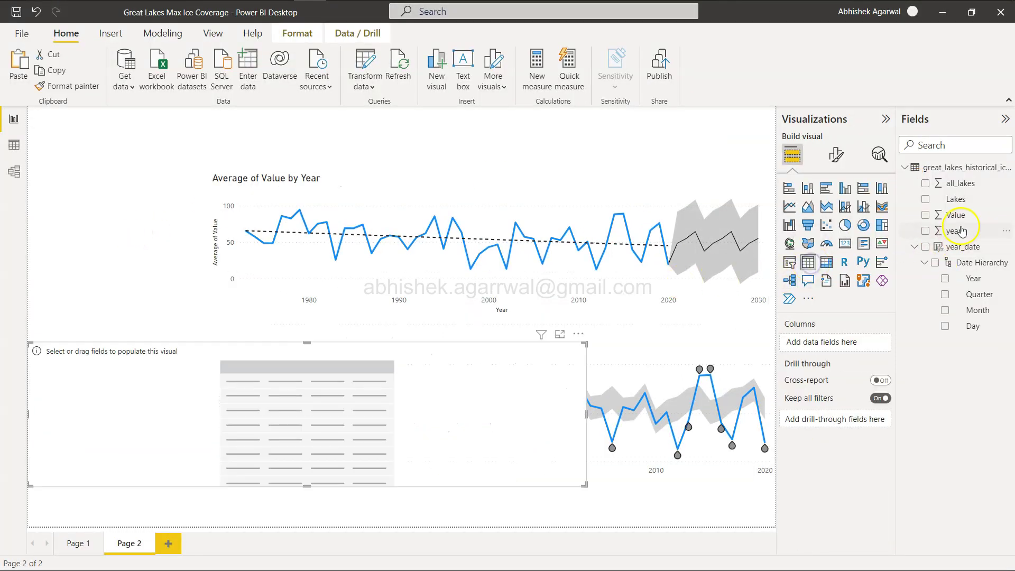
pyautogui.click(925, 198)
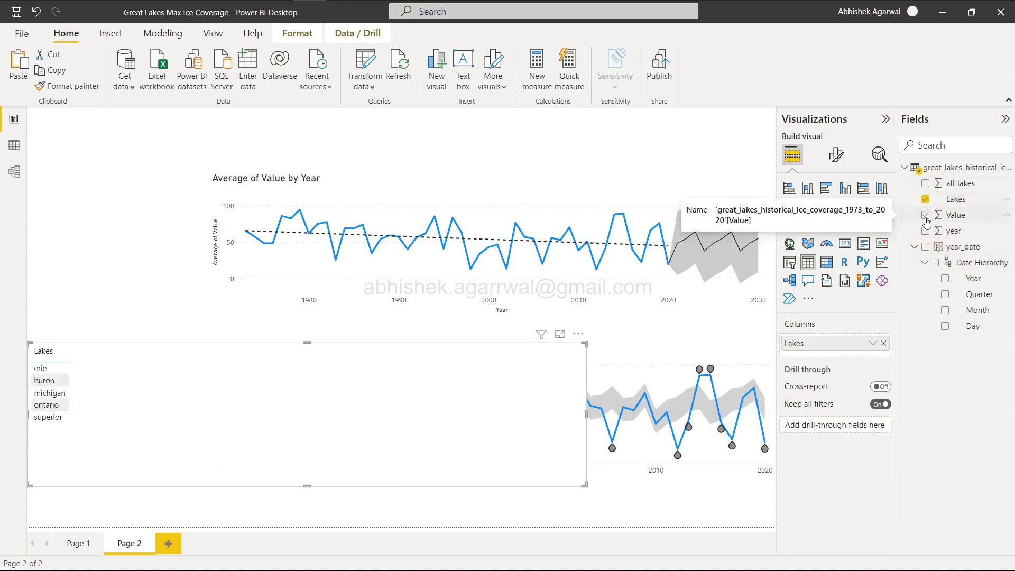
pyautogui.click(926, 215)
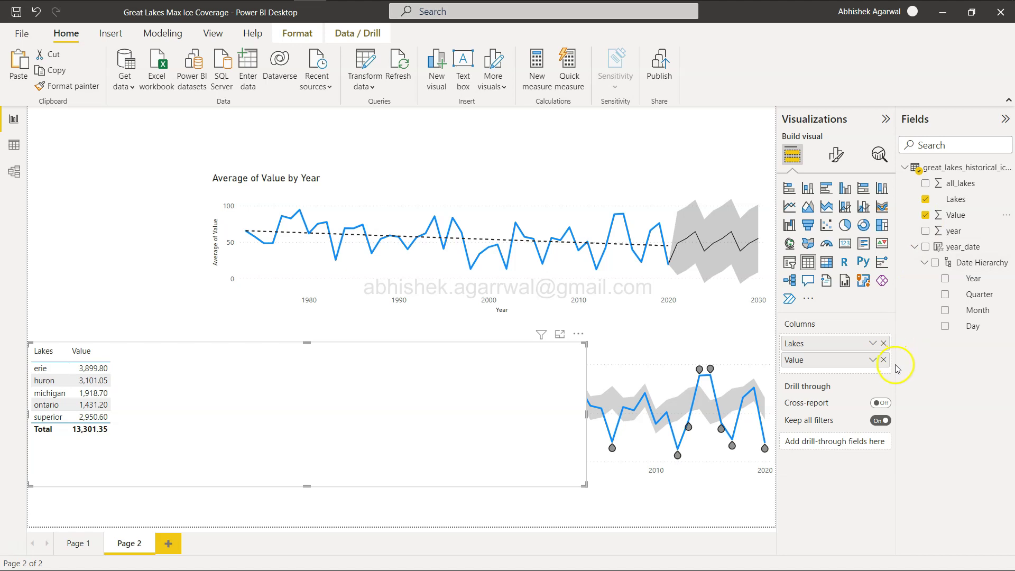
pyautogui.click(872, 360)
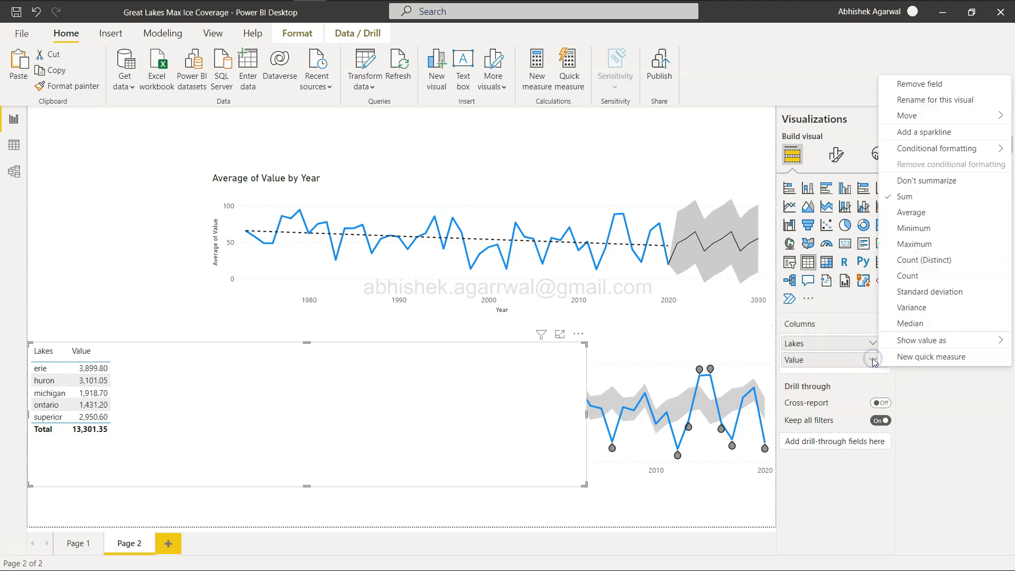
pyautogui.click(905, 231)
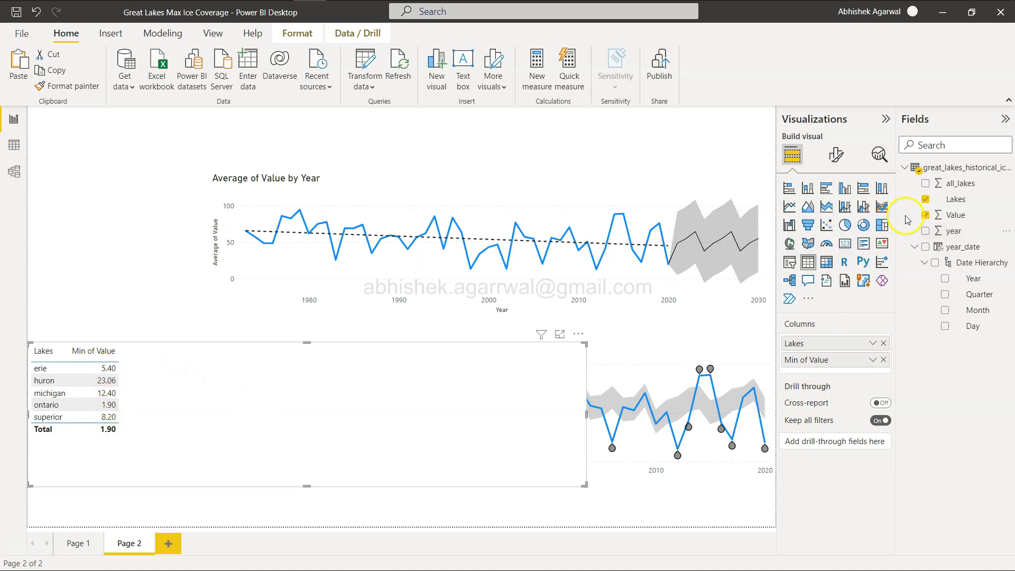
# Step: Add the Value field to the lakes table a second time and summarize it as Maximum
pyautogui.moveTo(955, 215); pyautogui.dragTo(843, 370)
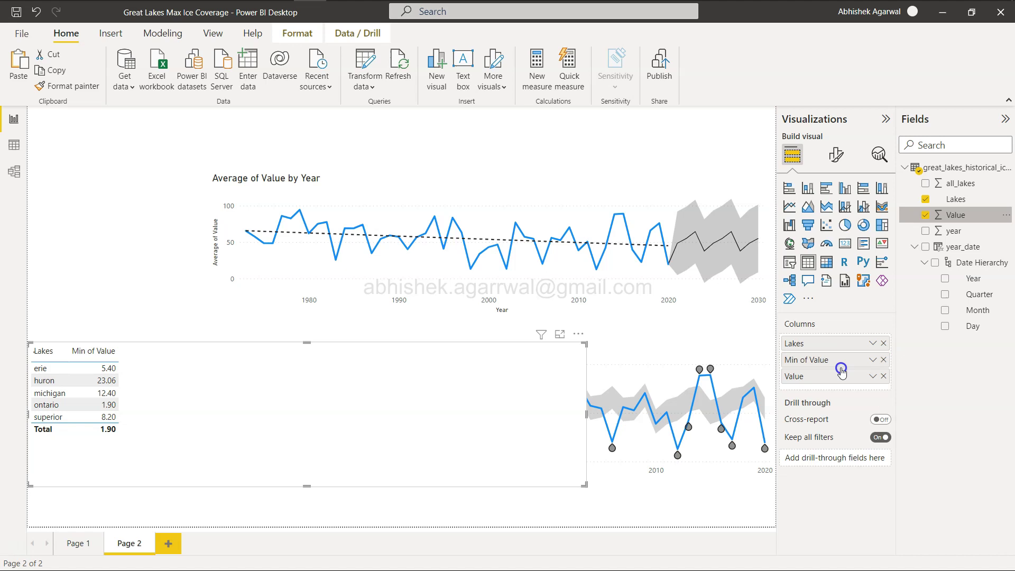
pyautogui.click(872, 376)
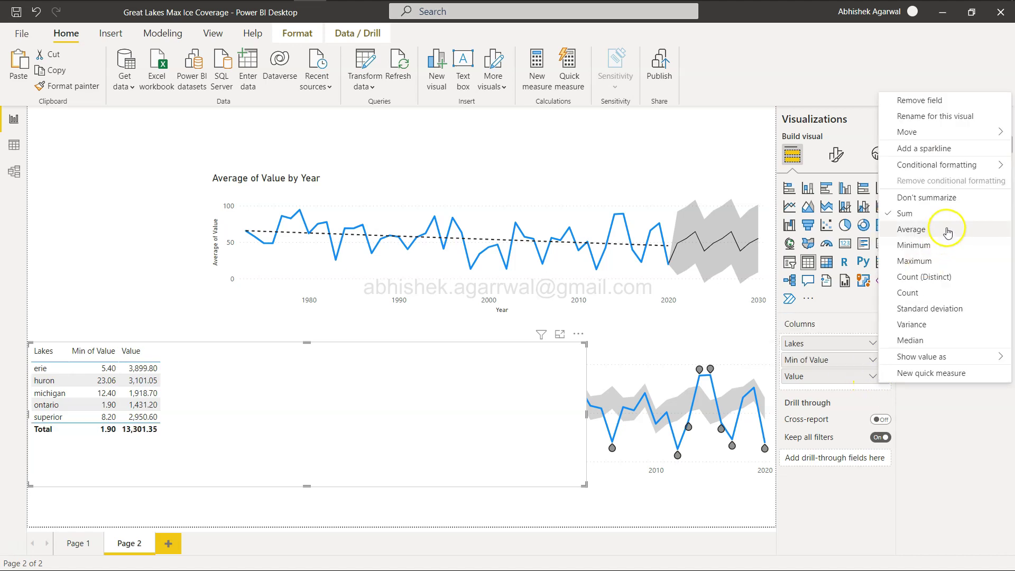
pyautogui.click(949, 261)
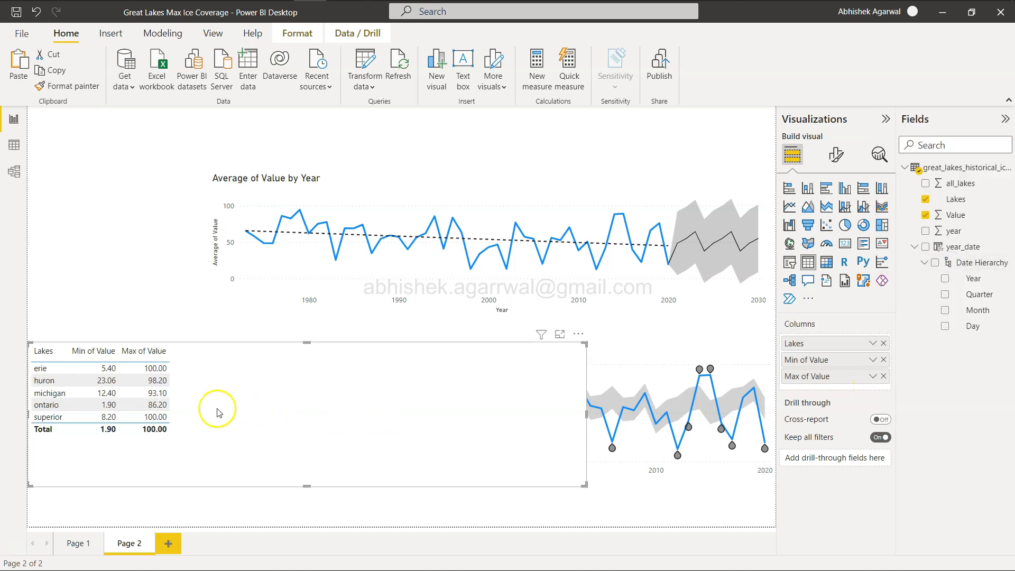
# Step: Using the sample report as reference, shrink the lakes table to fit its contents and place it left of the upper line chart
pyautogui.moveTo(583, 415); pyautogui.dragTo(188, 378)
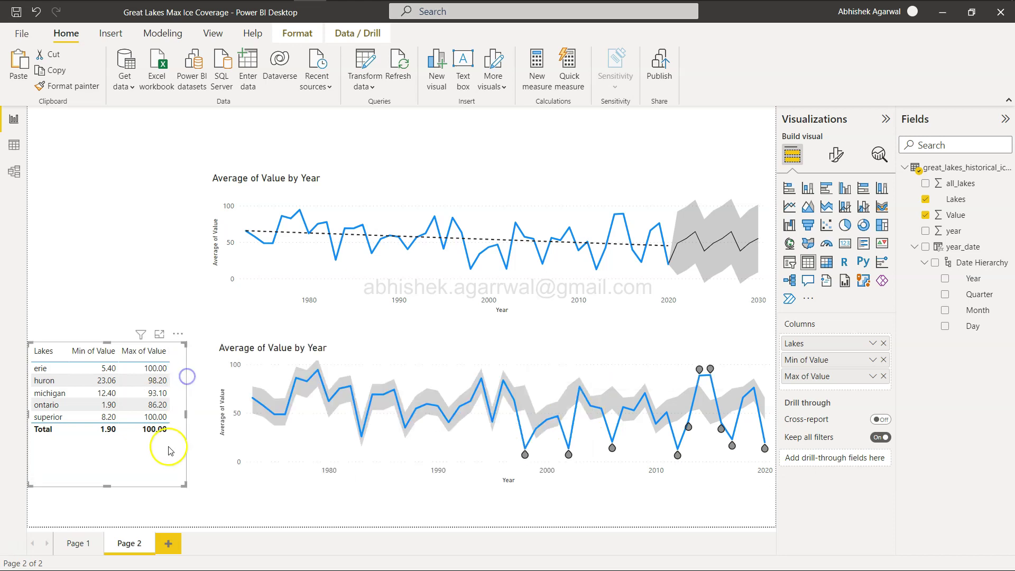
pyautogui.moveTo(159, 483); pyautogui.dragTo(176, 266)
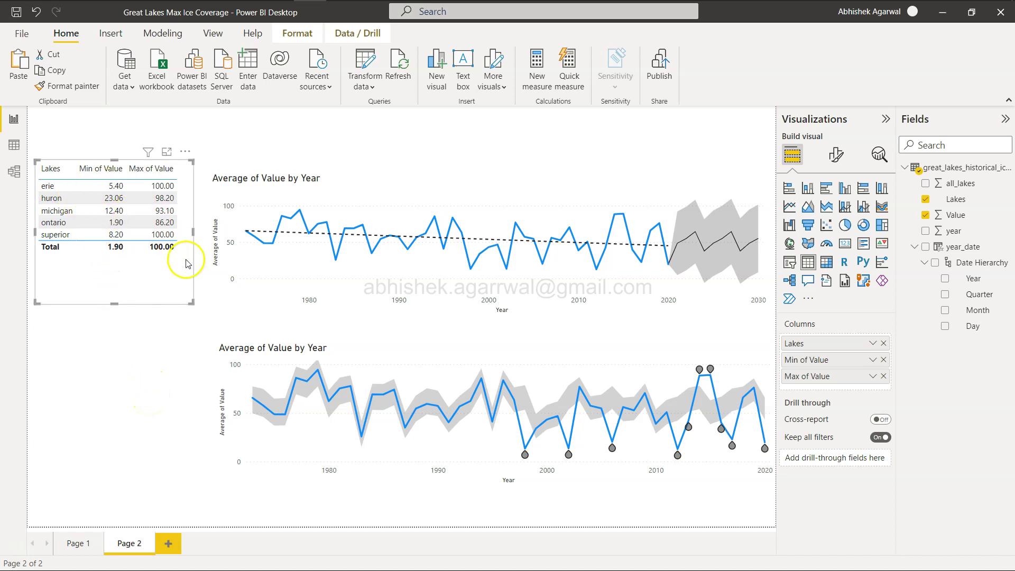
pyautogui.hotkey('alt', 'Tab')
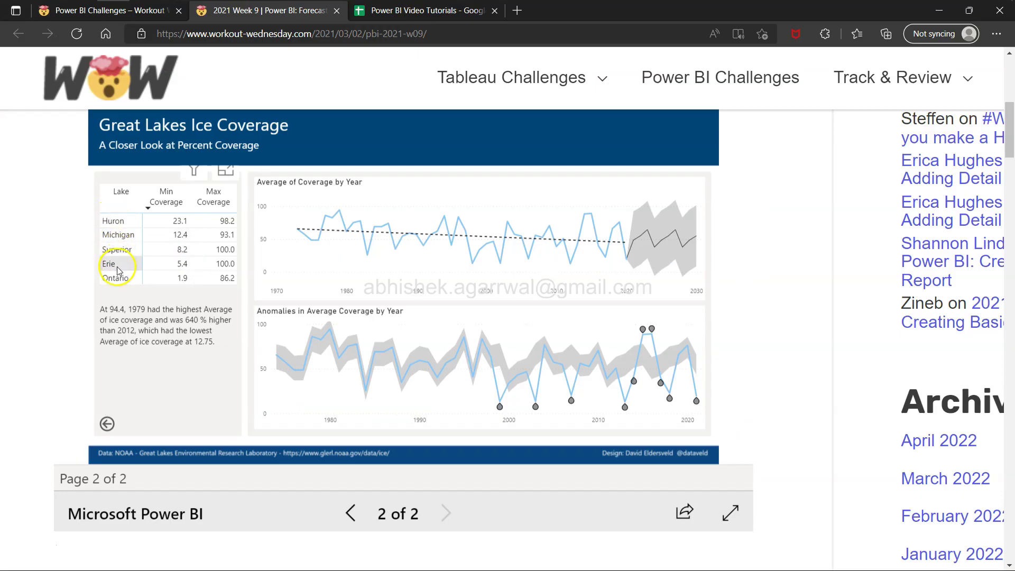
pyautogui.hotkey('alt', 'Tab')
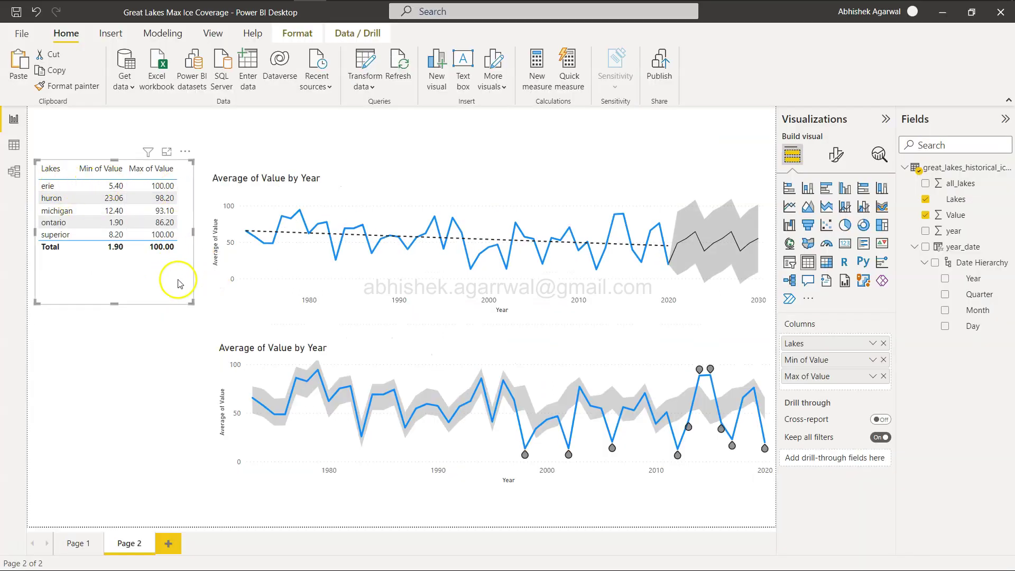
pyautogui.moveTo(117, 302); pyautogui.dragTo(139, 260)
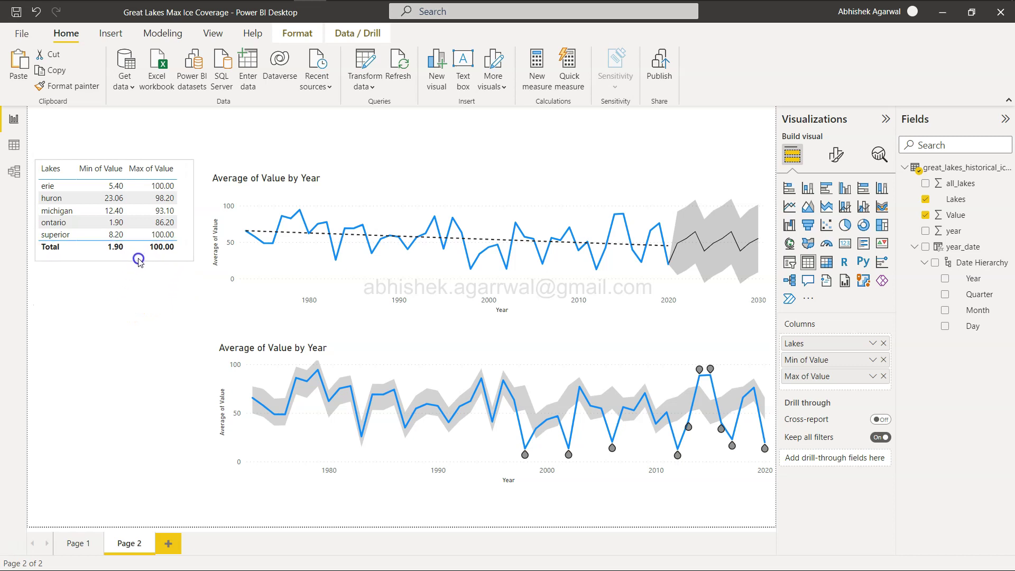
pyautogui.click(142, 328)
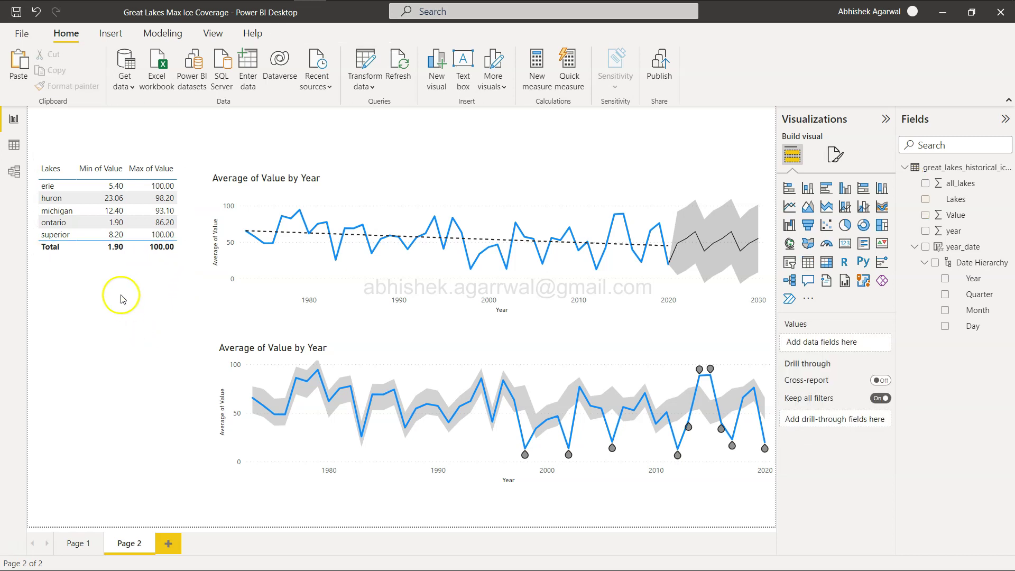
# Step: Cross-filter the charts by each lake in the lakes table in turn, and clear the selection after the last one
pyautogui.click(50, 189)
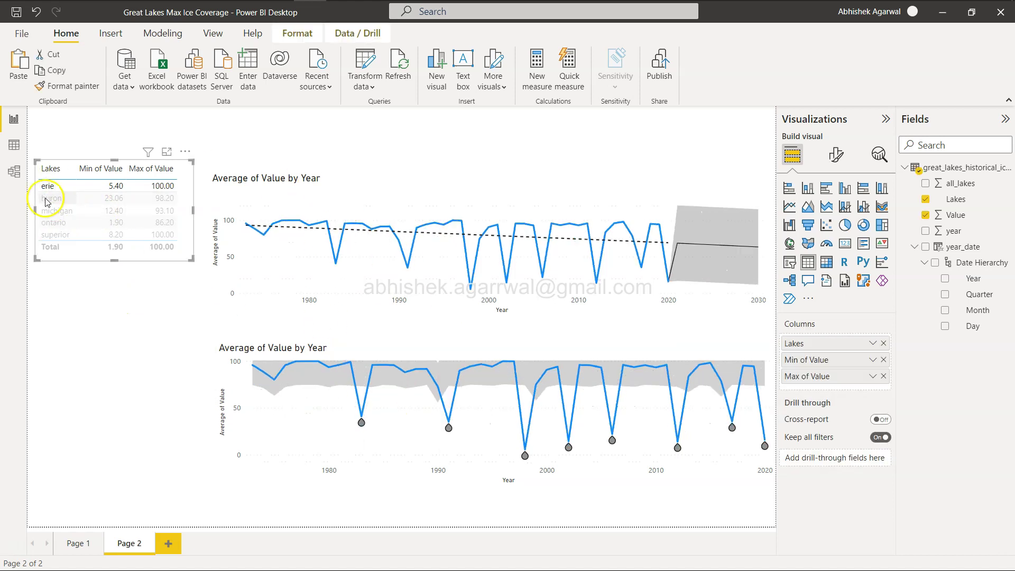
pyautogui.click(46, 199)
pyautogui.click(55, 211)
pyautogui.click(56, 222)
pyautogui.click(61, 234)
pyautogui.click(63, 238)
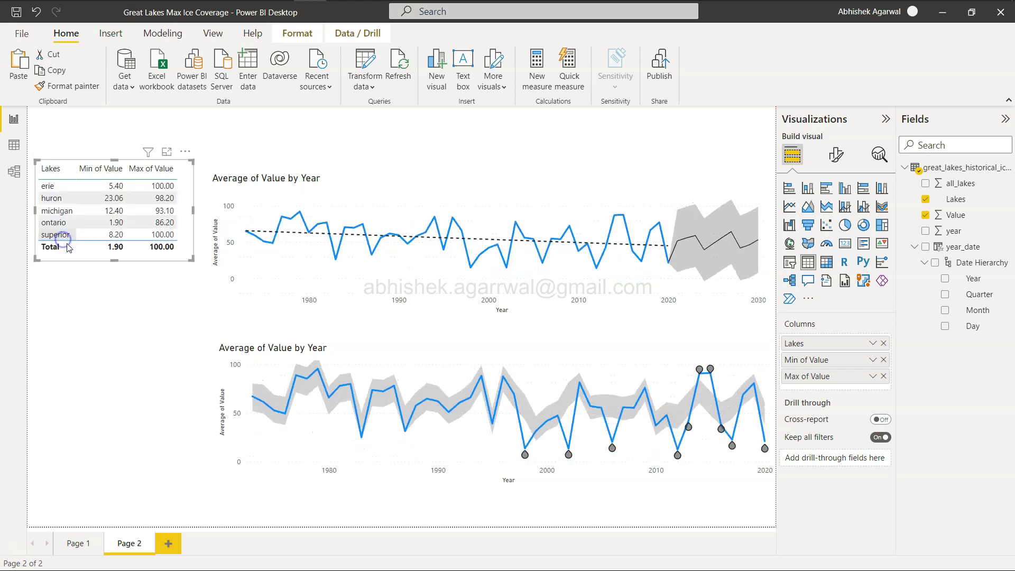
# Step: Using the sample report as reference, add a smart narrative to the page and extend it up to just below the lakes table
pyautogui.hotkey('alt', 'Tab')
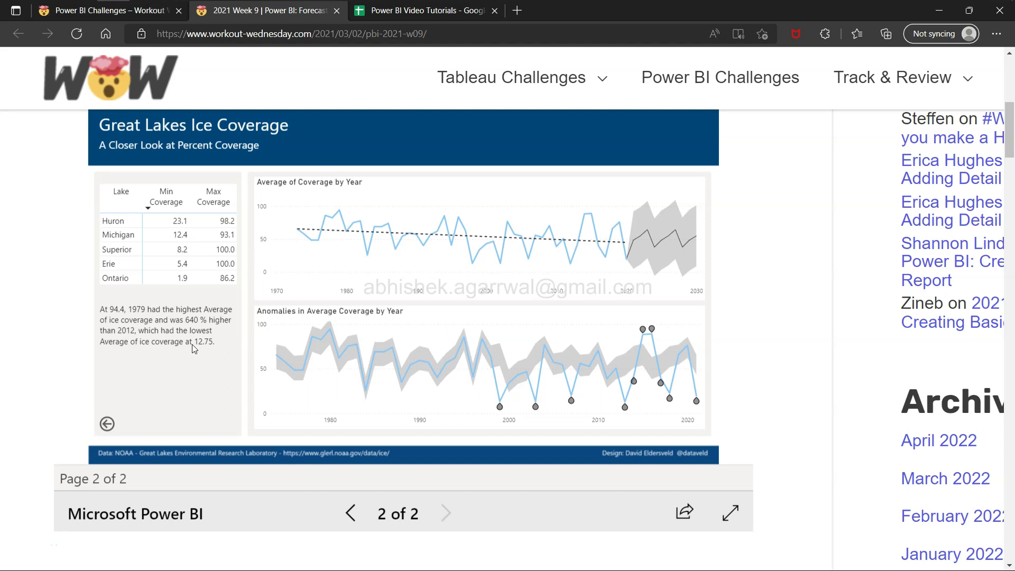
pyautogui.moveTo(531, 394)
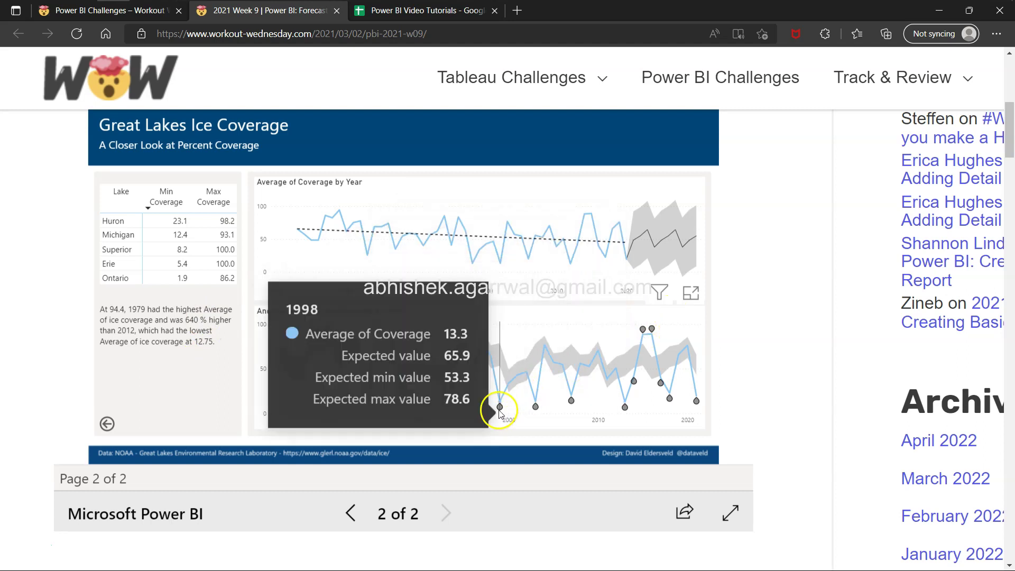
pyautogui.hotkey('alt', 'Tab')
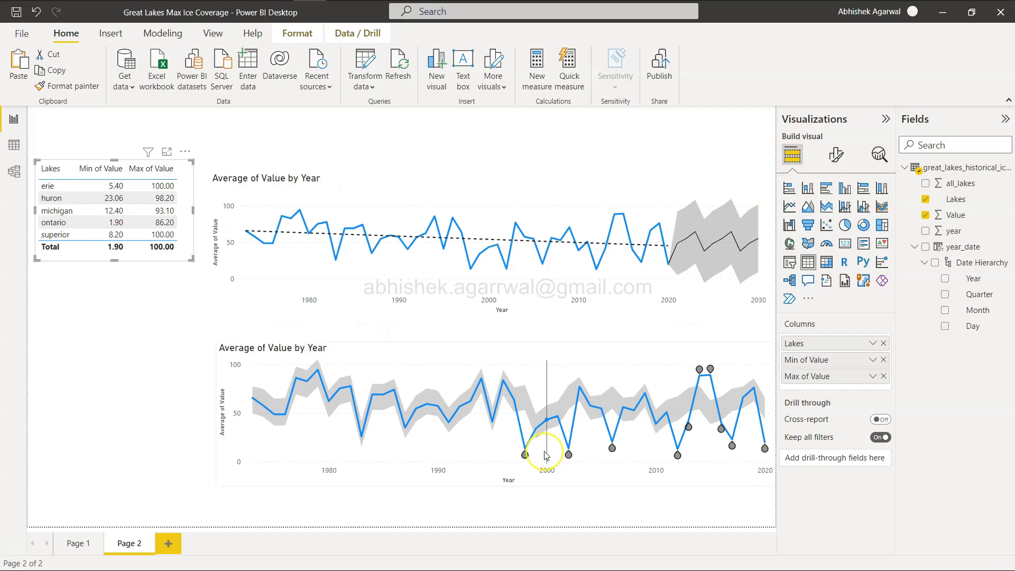
pyautogui.click(112, 381)
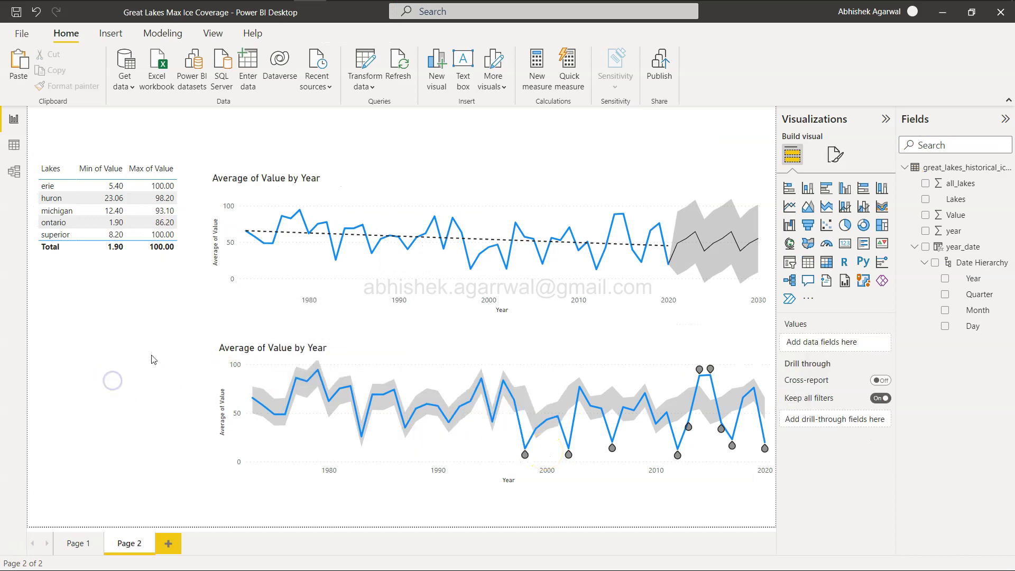
pyautogui.click(829, 283)
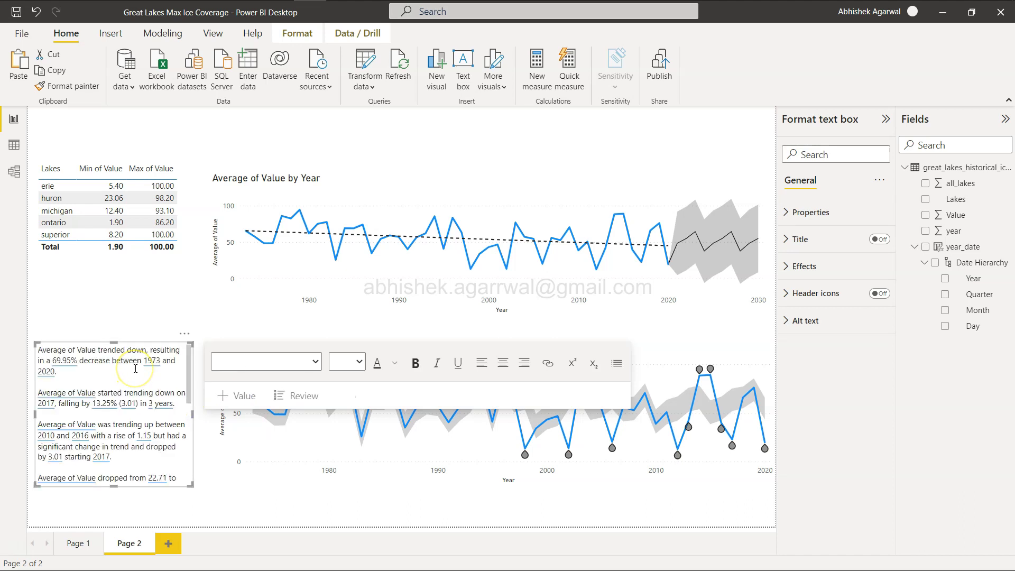
pyautogui.moveTo(114, 341); pyautogui.dragTo(127, 270)
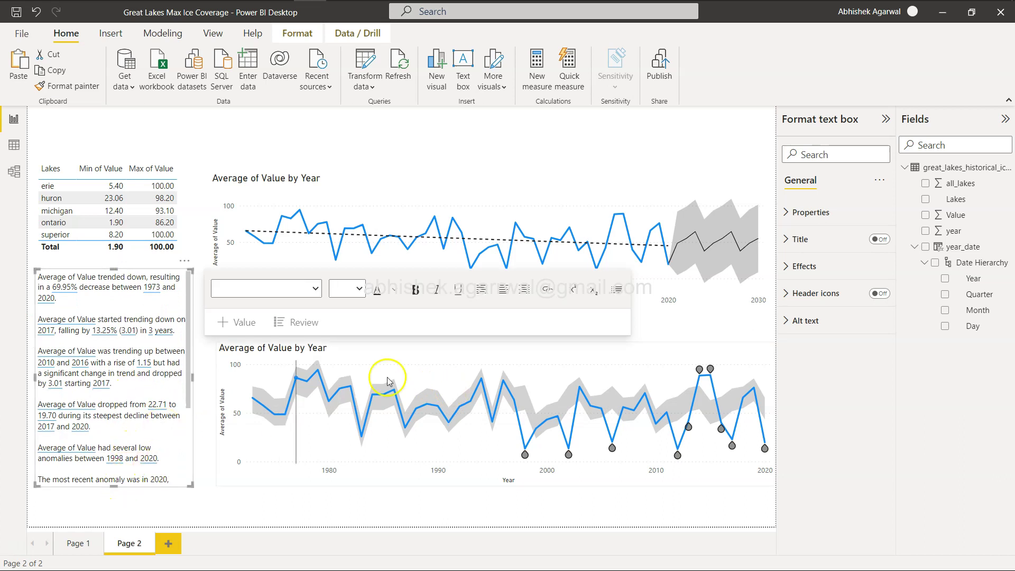
# Step: Move the lower line chart slightly down and extend the smart narrative down to near the page's lower edge
pyautogui.moveTo(627, 354); pyautogui.dragTo(630, 376)
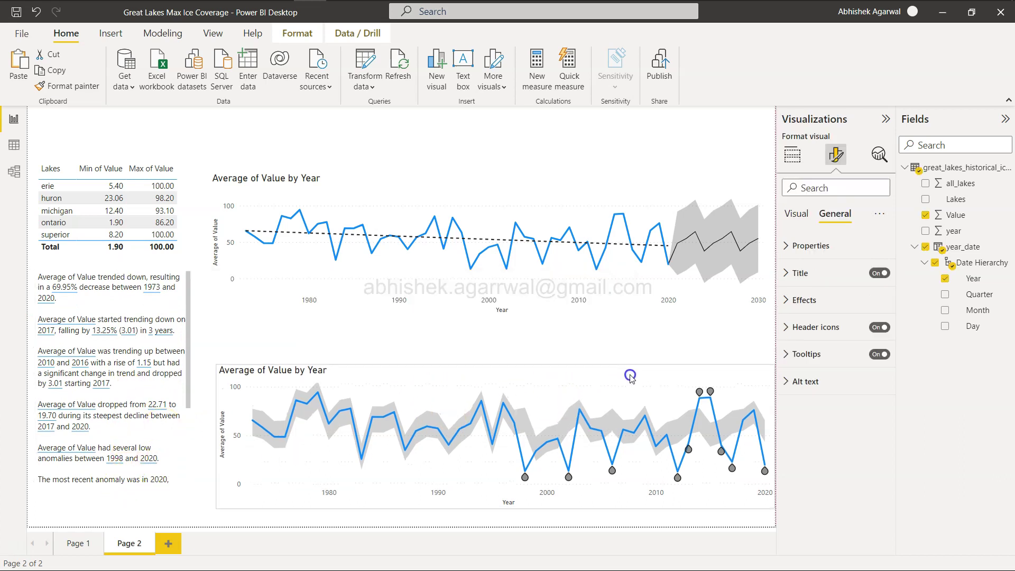
pyautogui.click(174, 465)
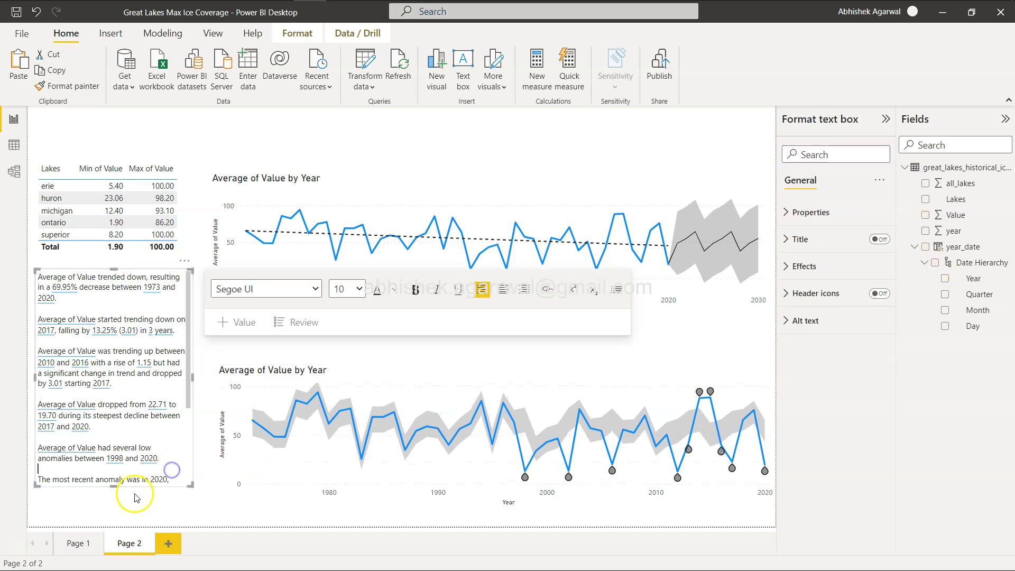
pyautogui.moveTo(111, 485); pyautogui.dragTo(113, 515)
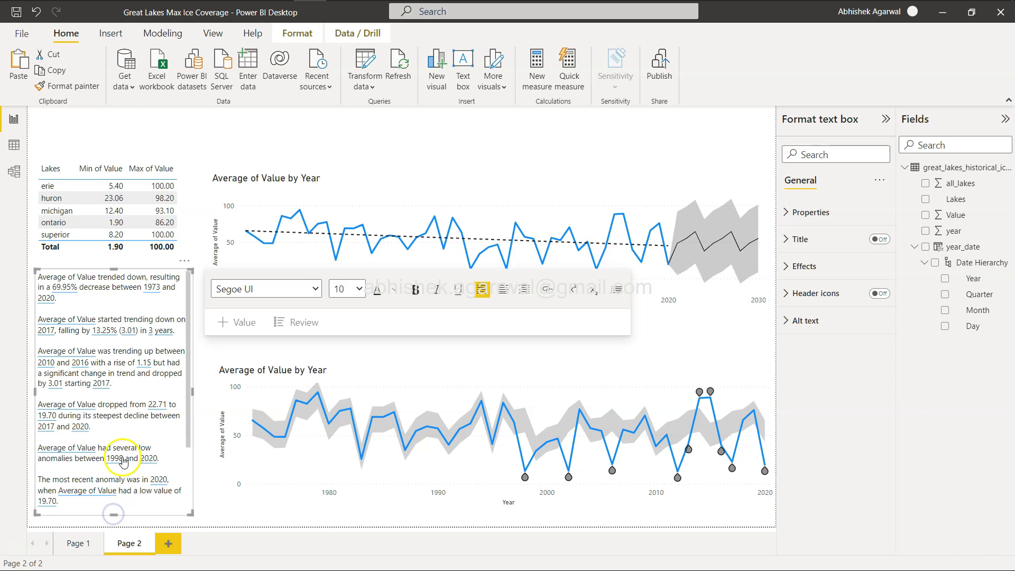
# Step: Read through the smart narrative's statements on trends and anomalies in the average value
pyautogui.scroll(-3, 123, 461)
pyautogui.scroll(3, 123, 462)
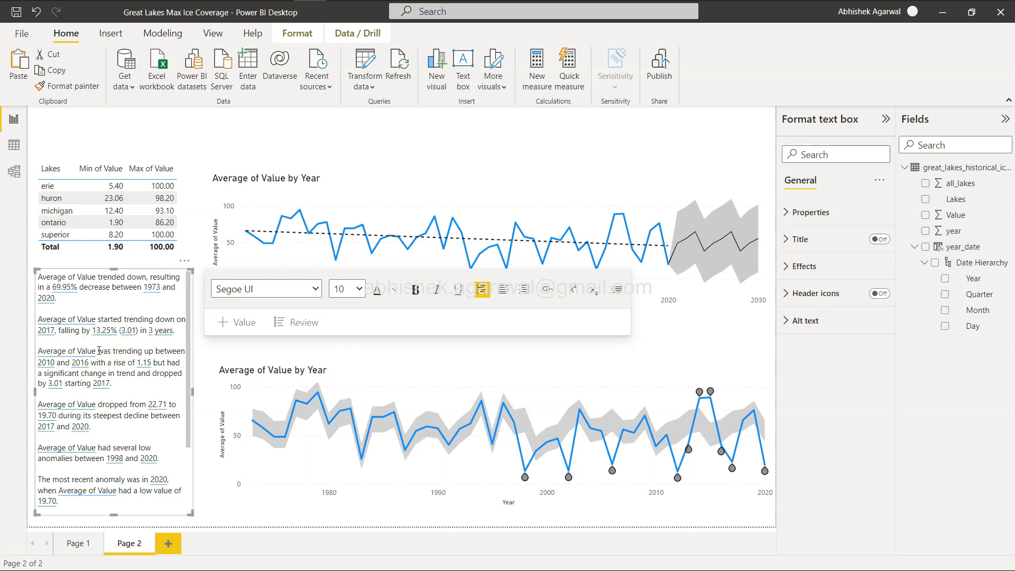
pyautogui.click(1005, 216)
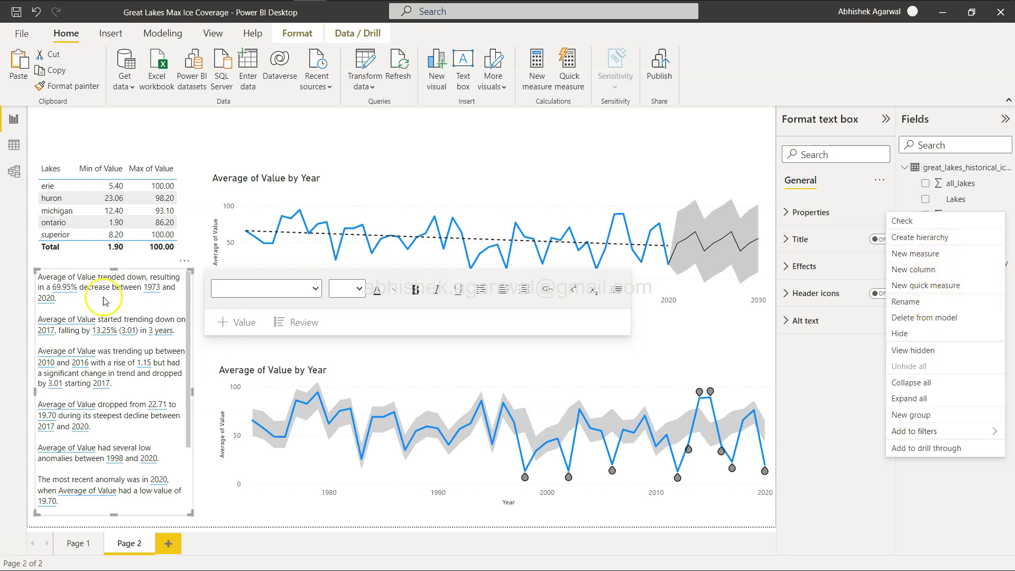
pyautogui.click(377, 371)
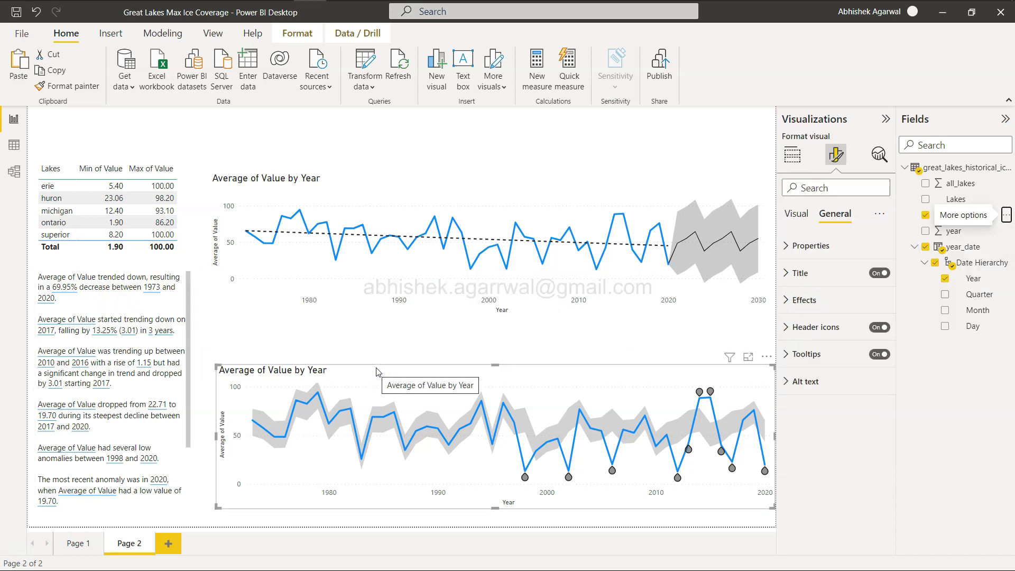
pyautogui.click(372, 326)
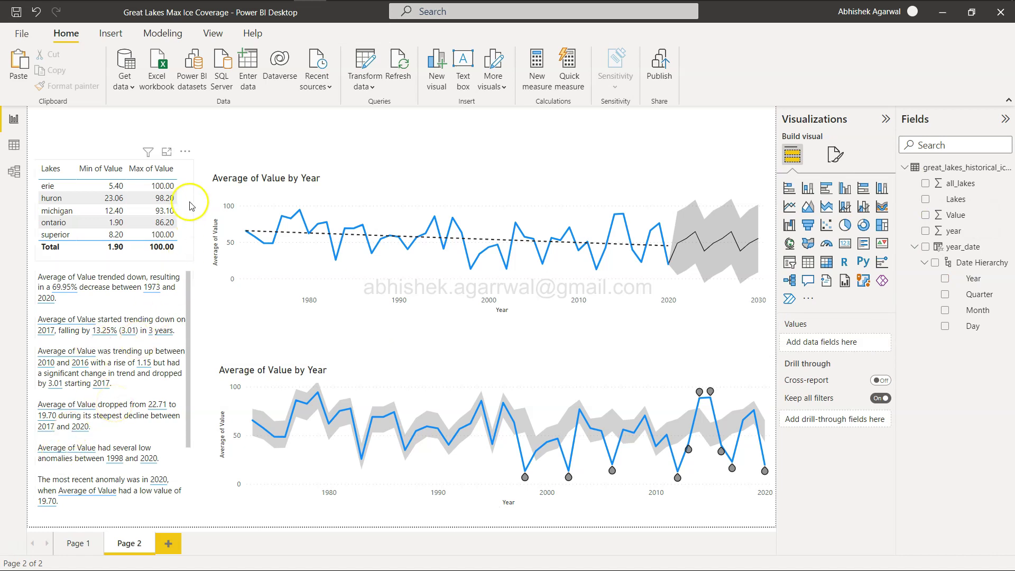
pyautogui.scroll(-3, 167, 394)
pyautogui.scroll(3, 167, 394)
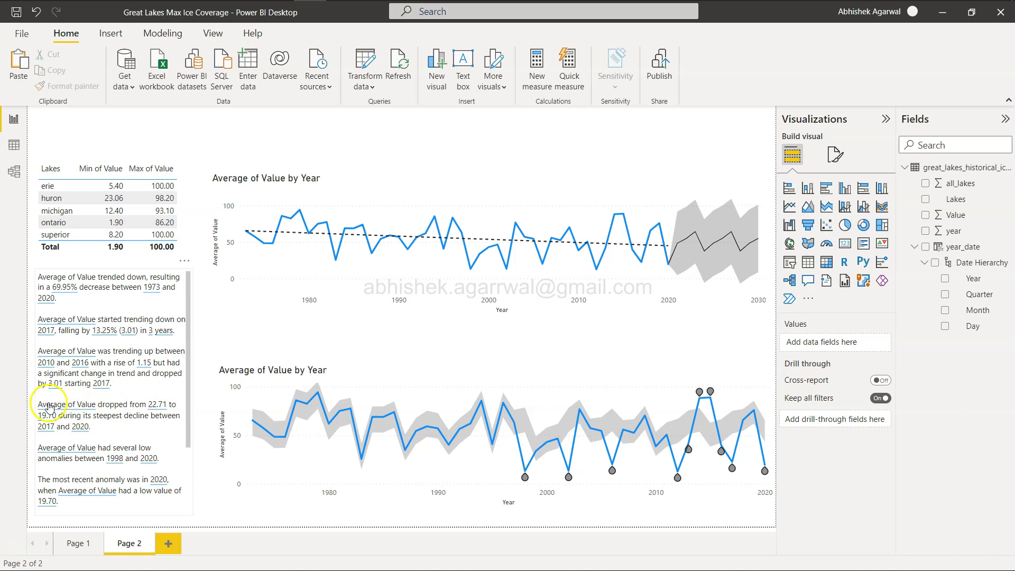
# Step: Delete the narrative paragraph about the steepest decline between 2017 and 2020, together with its leftover blank line
pyautogui.moveTo(94, 425); pyautogui.dragTo(43, 402)
pyautogui.press('Delete')
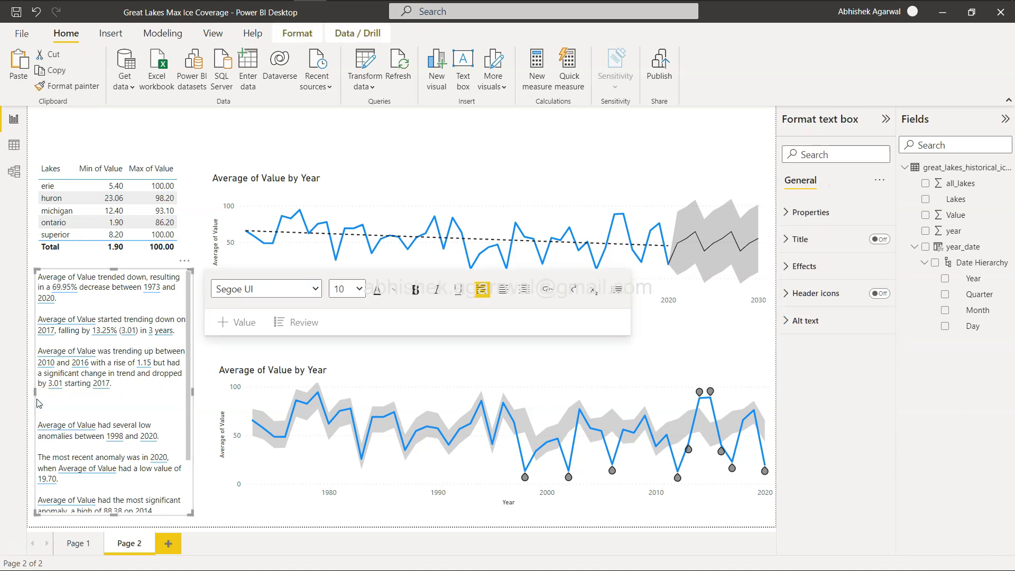
pyautogui.press('BackSpace')
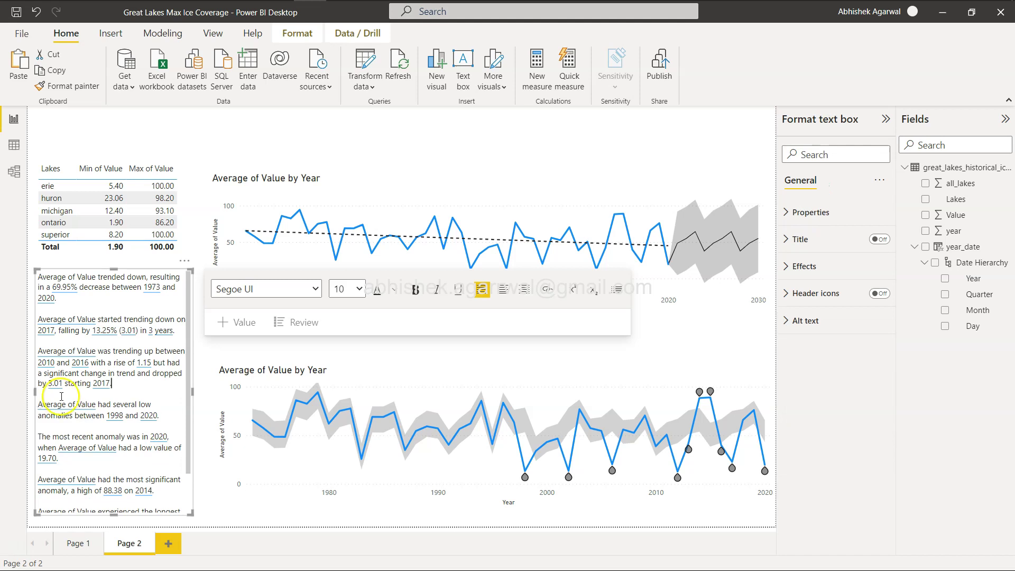
pyautogui.scroll(-2, 95, 370)
pyautogui.scroll(2, 131, 339)
# Step: Filter the charts and narrative by huron and then by michigan in the lakes table to compare the generated text
pyautogui.click(51, 189)
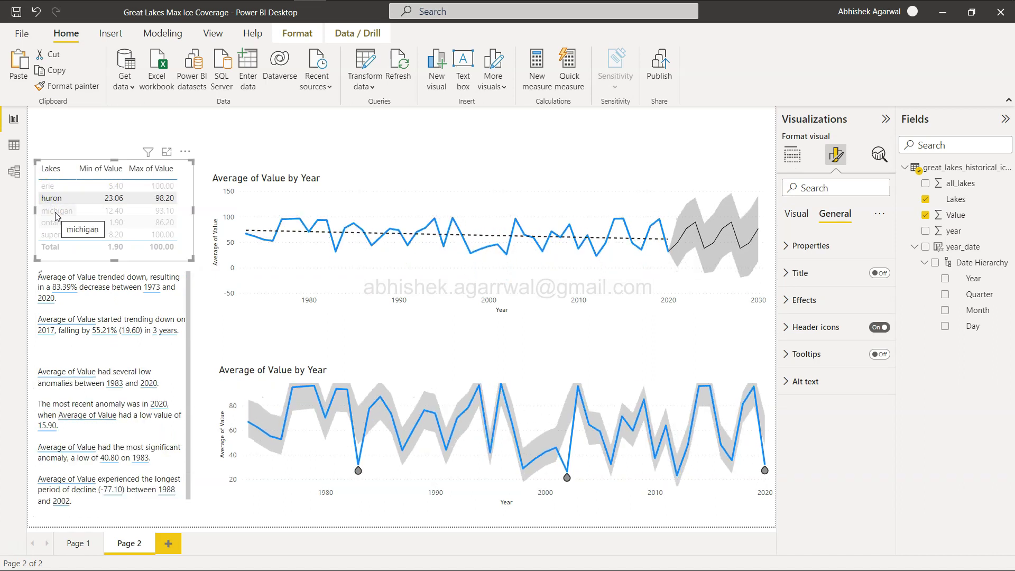
pyautogui.click(56, 211)
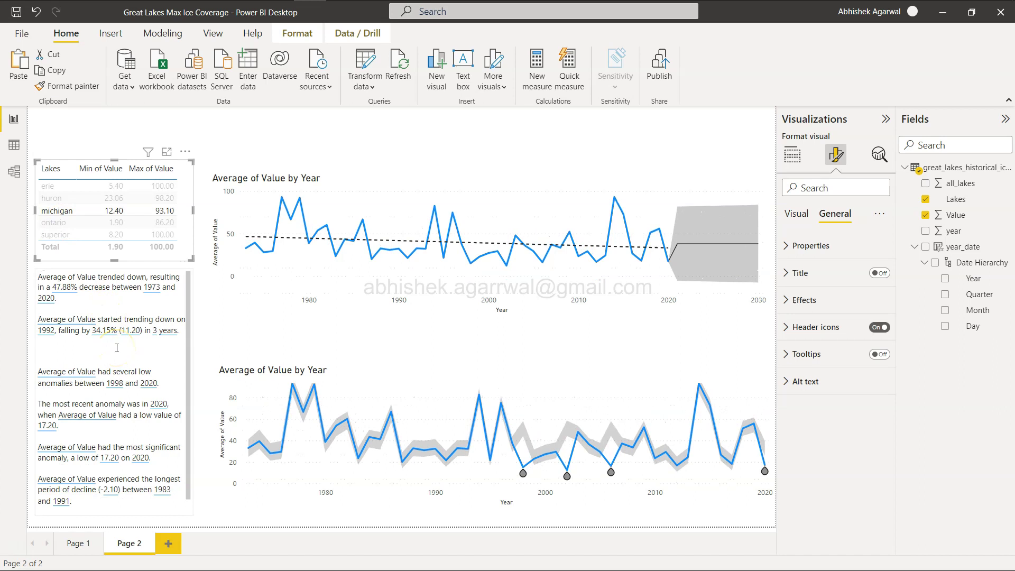
pyautogui.click(205, 341)
# Step: Using the sample report's header as reference, add a text box reading "Great Lakes Ice Coverage"
pyautogui.hotkey('alt', 'Tab')
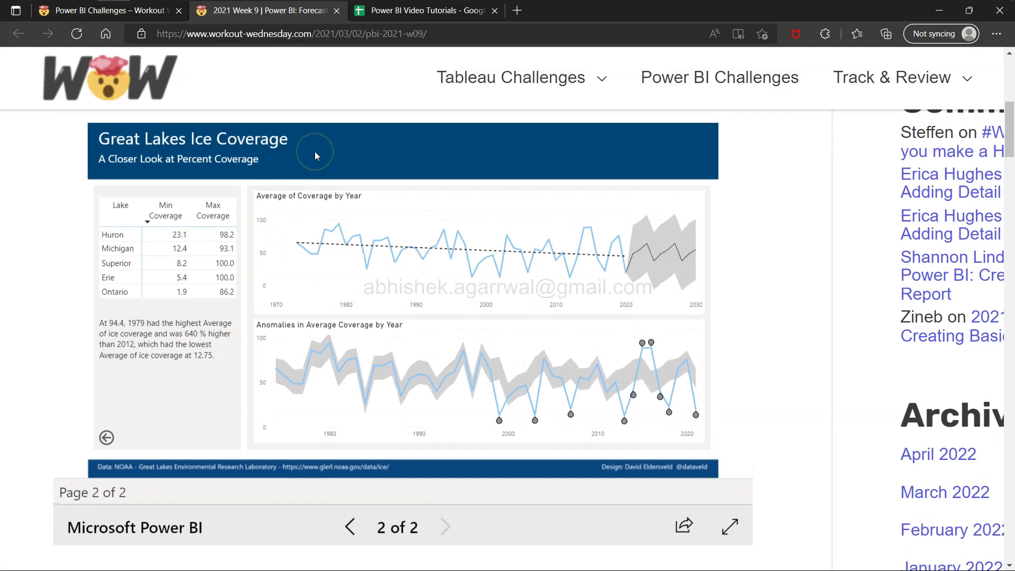
pyautogui.hotkey('alt', 'Tab')
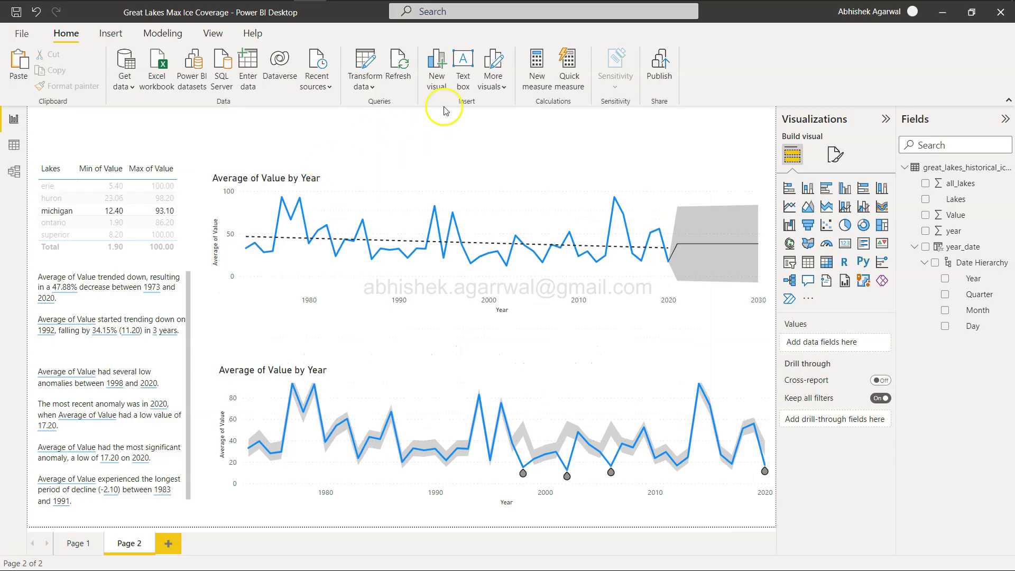
pyautogui.click(462, 67)
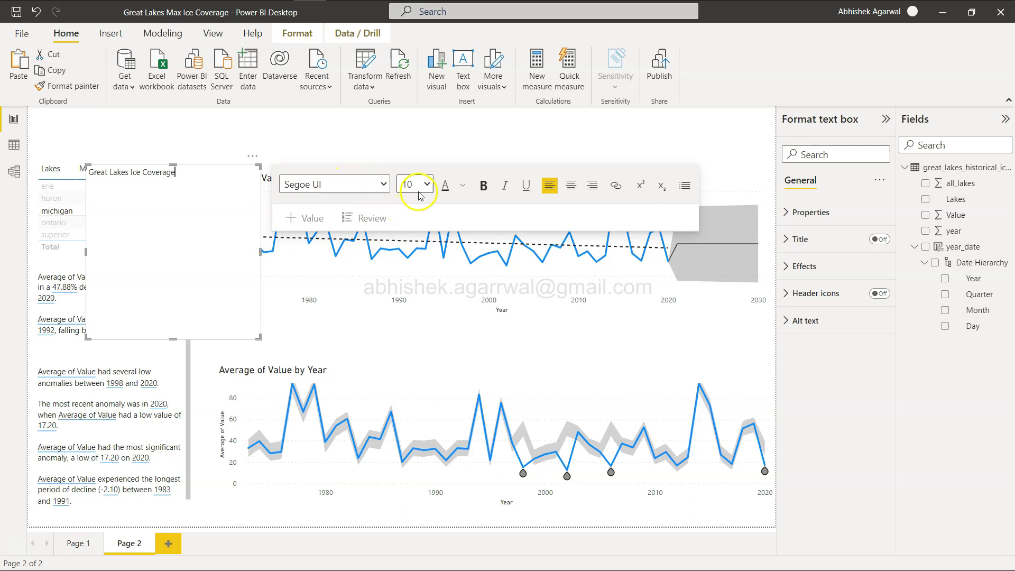
# Step: Set the title text box's background to the lightest theme blue
pyautogui.click(462, 185)
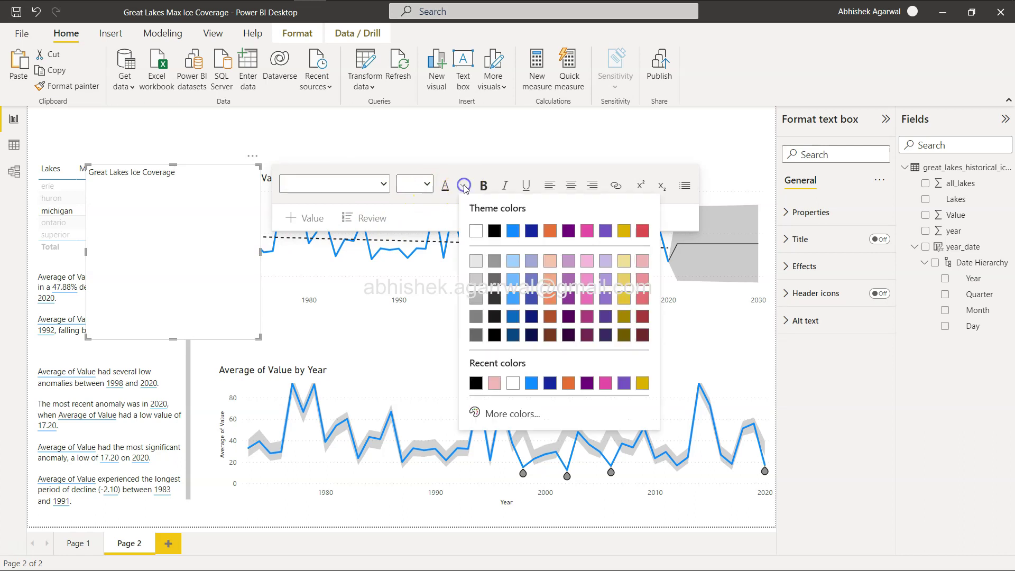
pyautogui.click(810, 211)
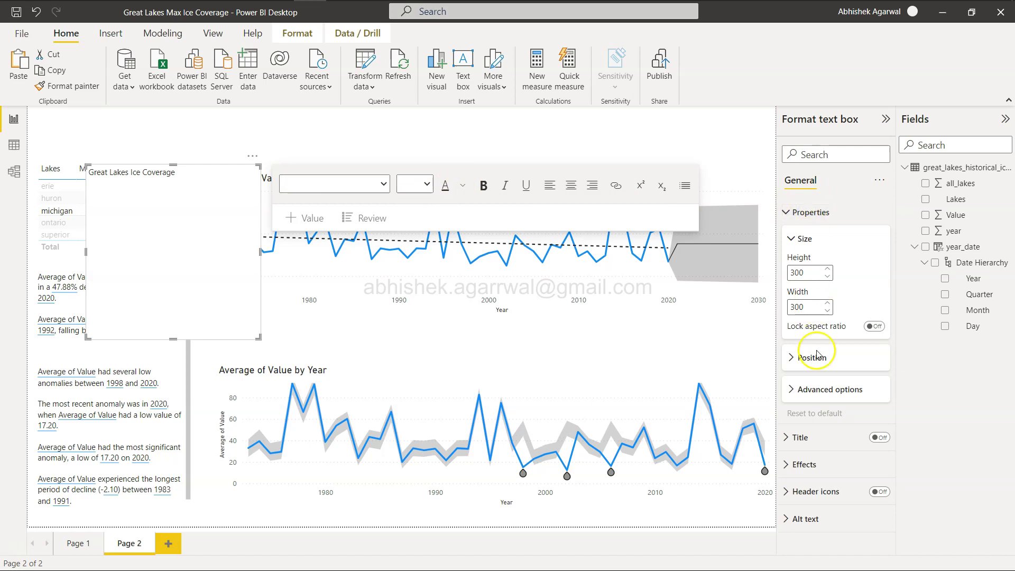
pyautogui.click(812, 464)
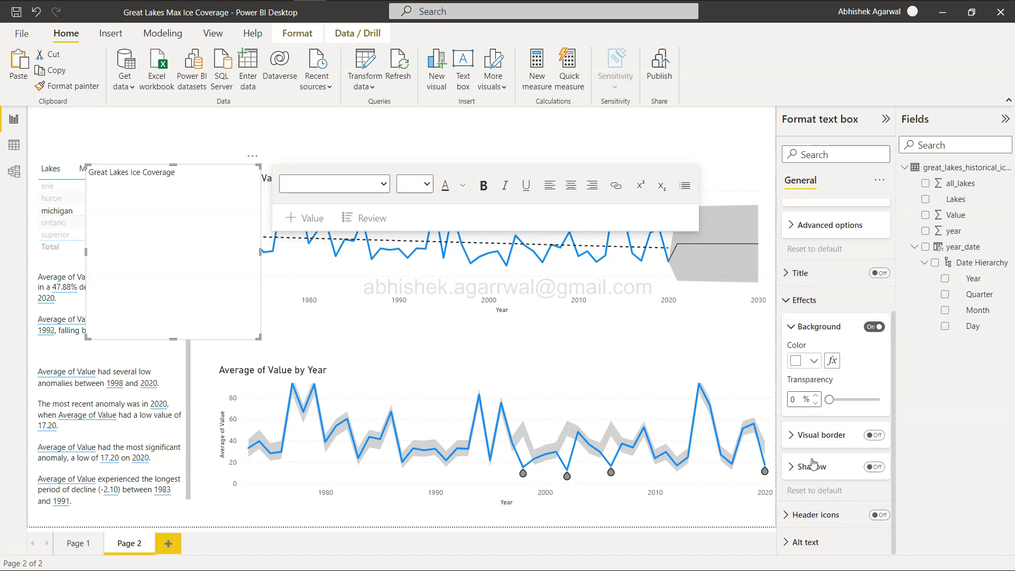
pyautogui.click(812, 361)
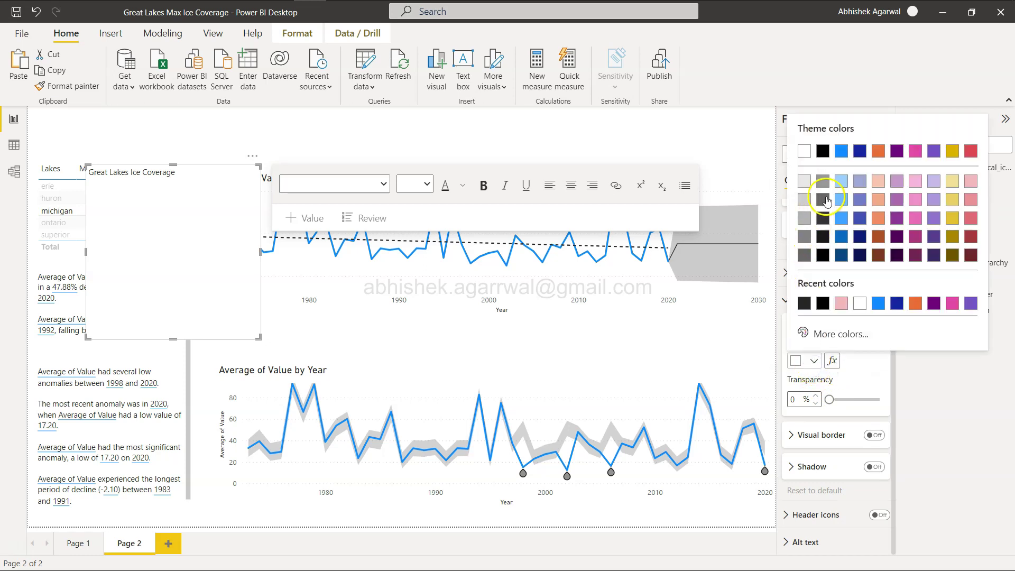
pyautogui.click(841, 181)
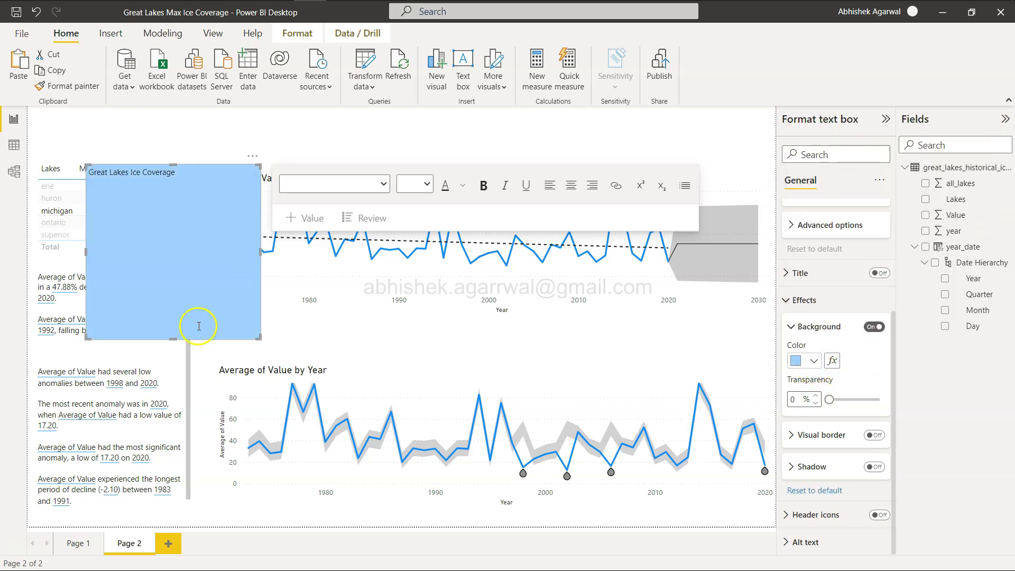
# Step: Shorten the title text box to a low banner and move it to the top of the page above the lakes table
pyautogui.moveTo(179, 335); pyautogui.dragTo(183, 205)
pyautogui.click(166, 116)
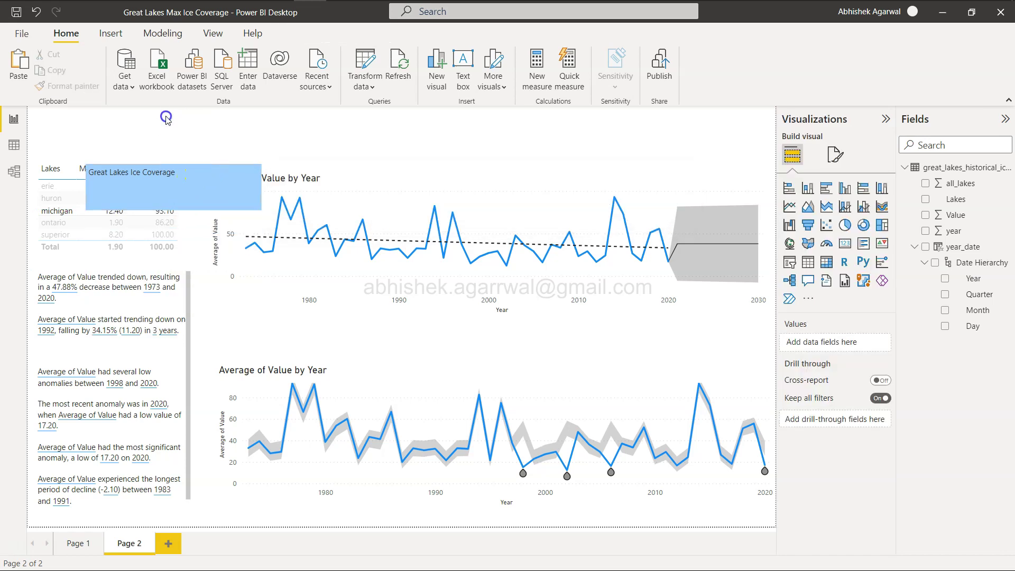
pyautogui.click(198, 171)
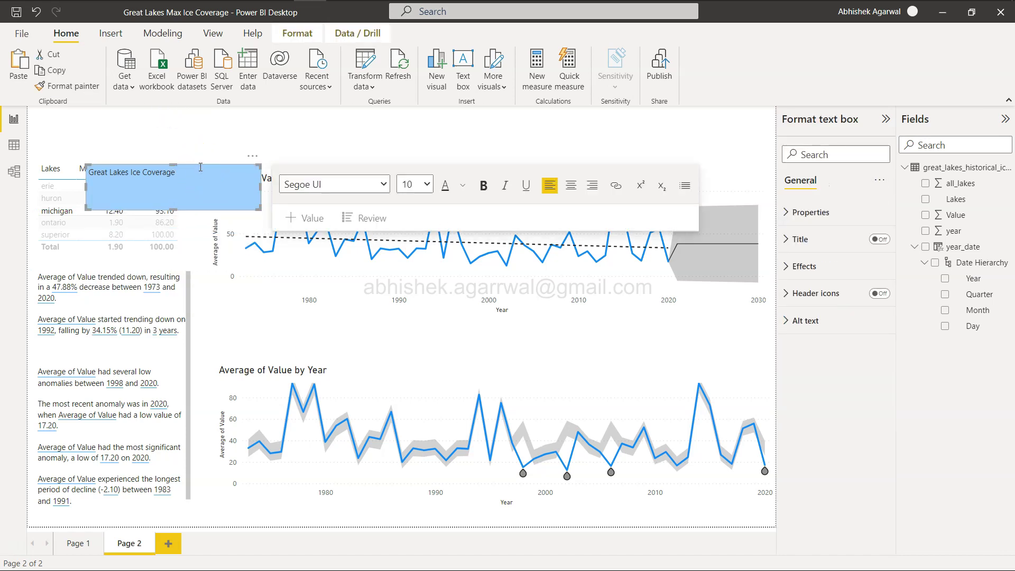
pyautogui.moveTo(200, 170); pyautogui.dragTo(148, 112)
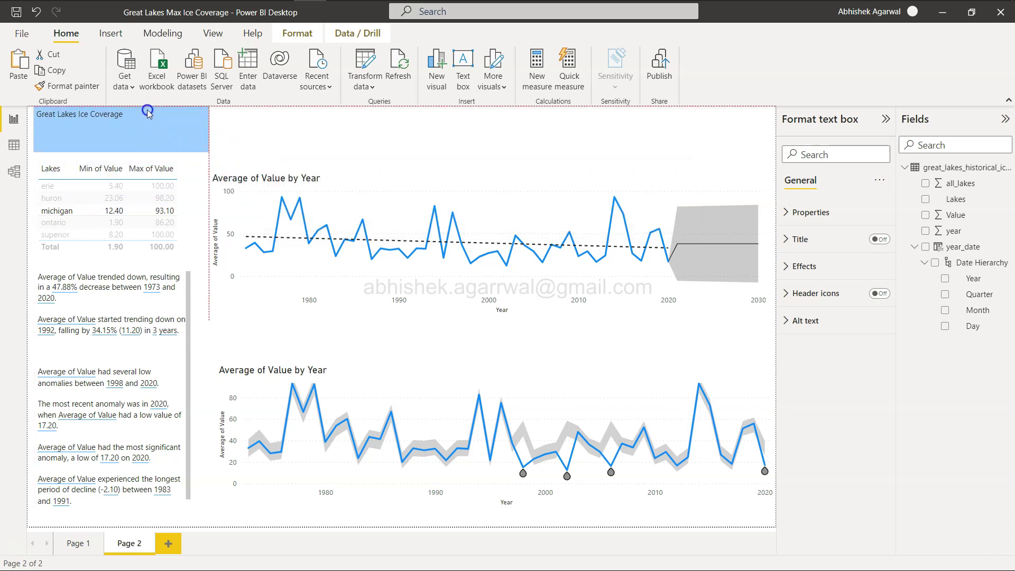
pyautogui.click(700, 123)
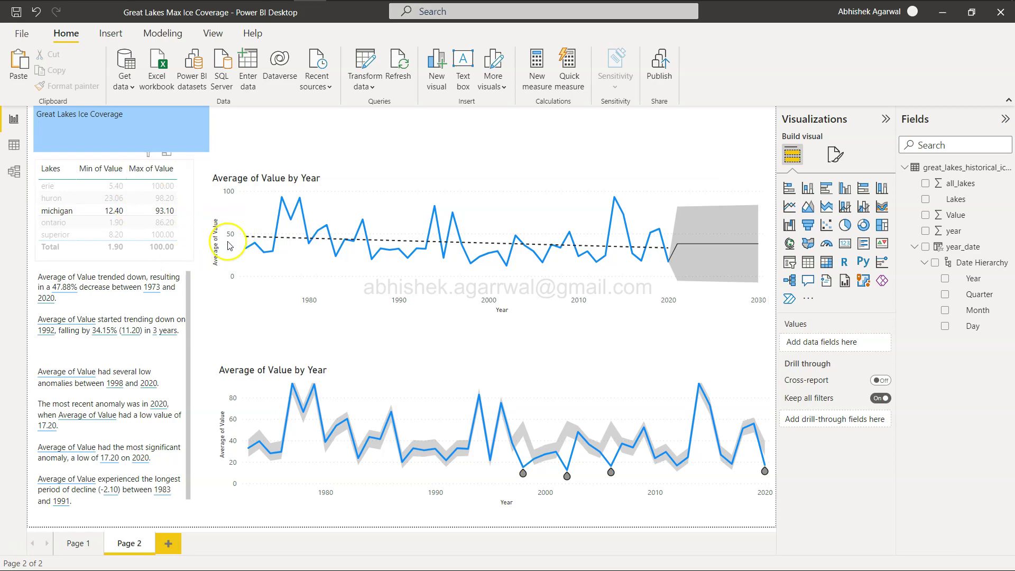
# Step: Using the sample report's layout as reference, insert a rectangle shape and size it to cover the area of both line charts
pyautogui.hotkey('alt', 'Tab')
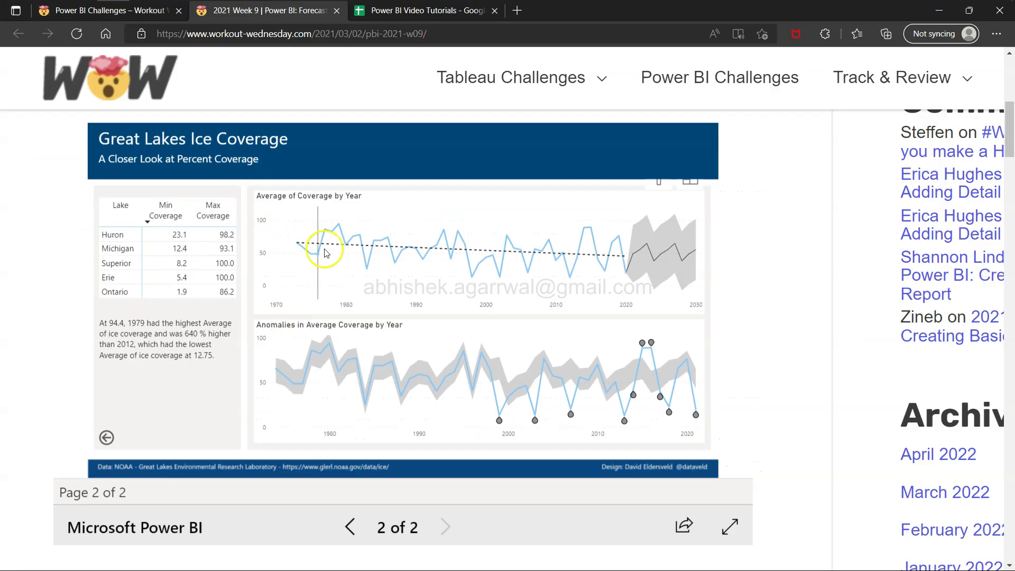
pyautogui.hotkey('alt', 'Tab')
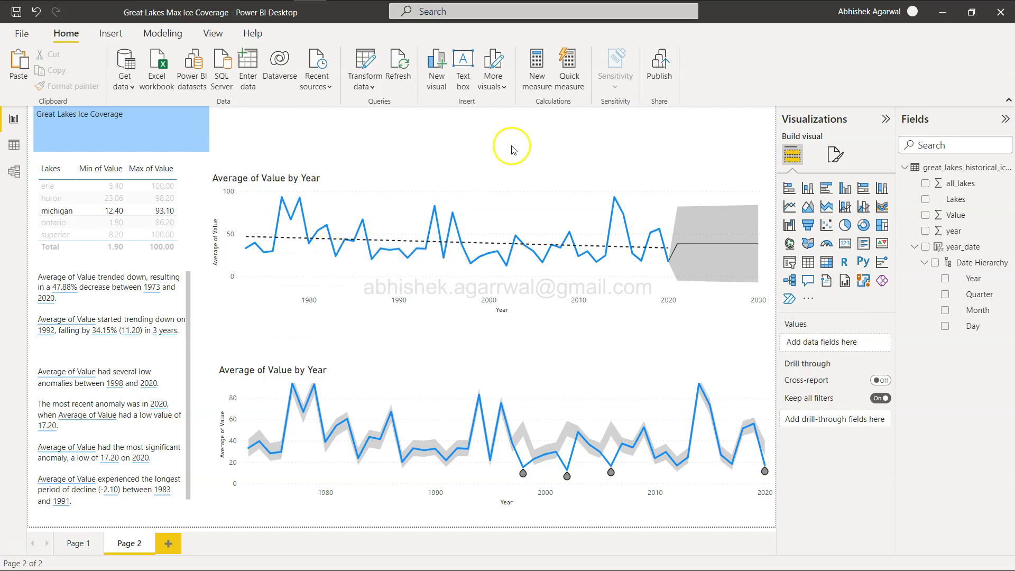
pyautogui.click(110, 33)
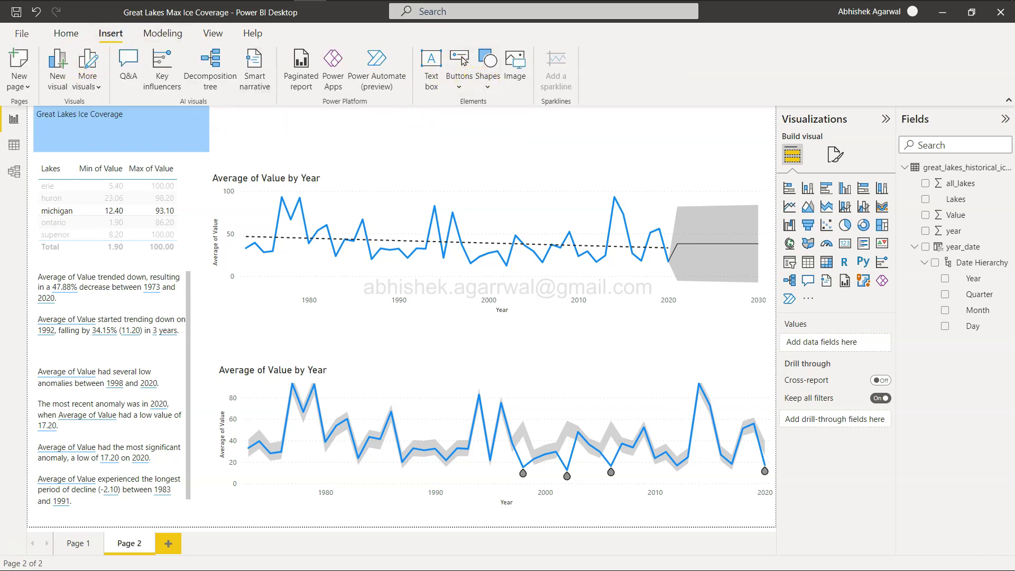
pyautogui.click(492, 89)
pyautogui.click(486, 129)
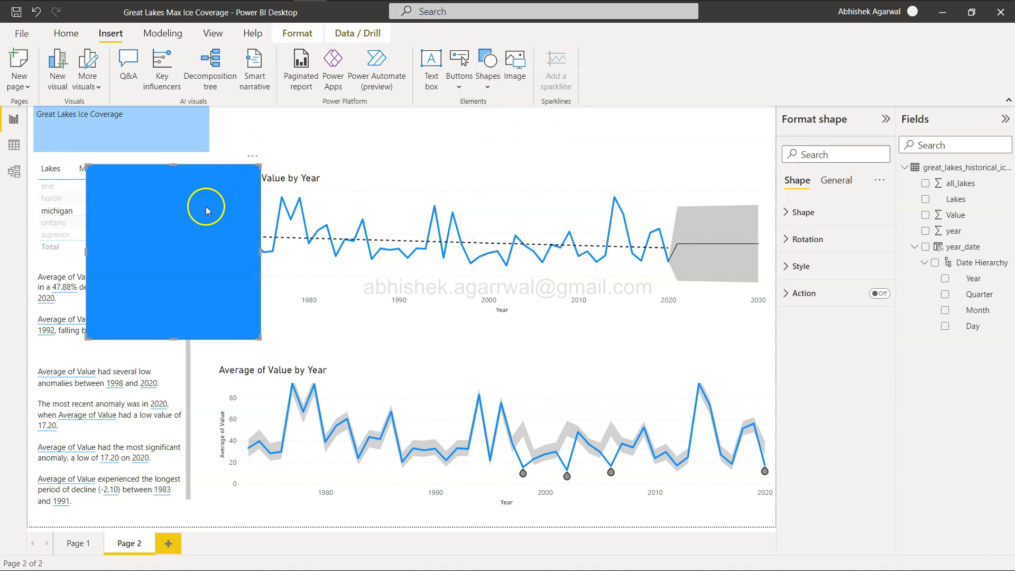
pyautogui.moveTo(235, 217); pyautogui.dragTo(291, 211)
pyautogui.moveTo(374, 329); pyautogui.dragTo(781, 526)
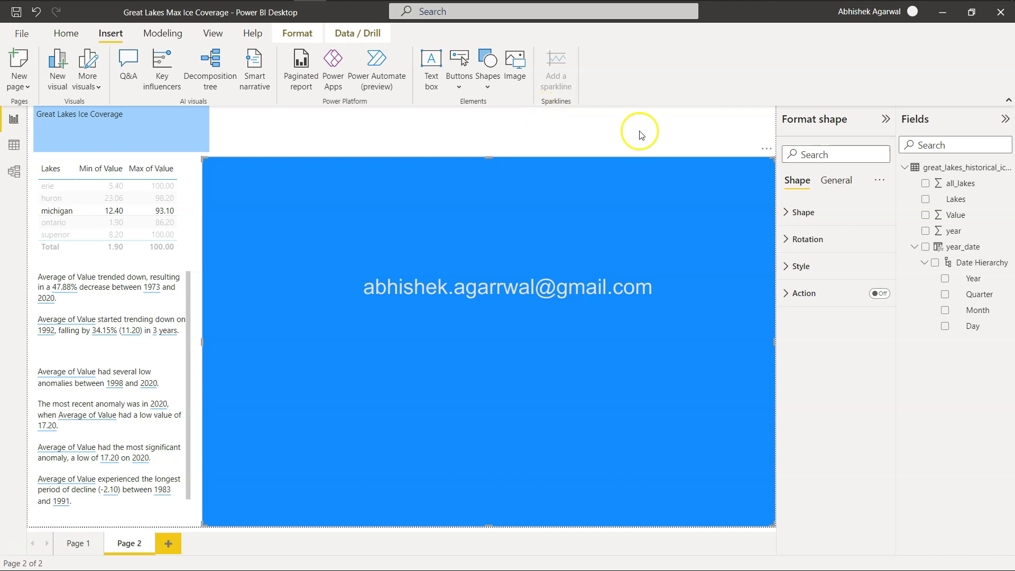
# Step: Show the page's layer order and send the rectangle shape behind both line charts
pyautogui.click(214, 35)
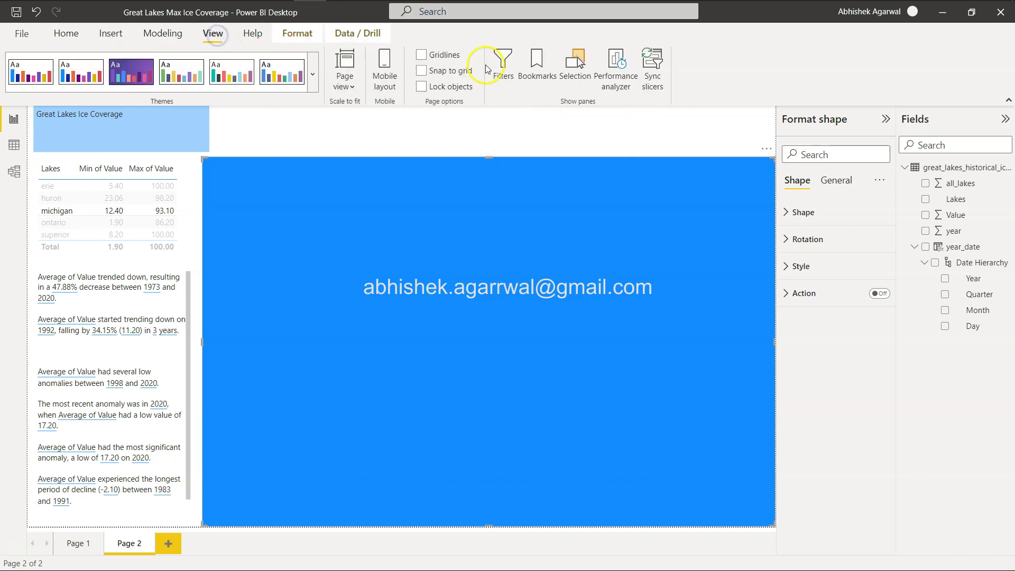
pyautogui.click(575, 72)
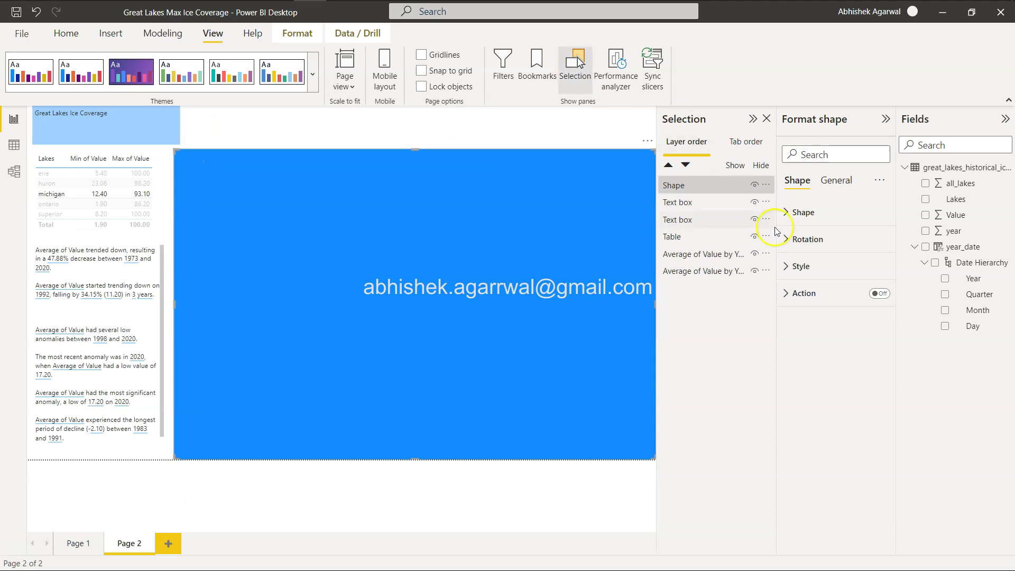
pyautogui.moveTo(707, 187); pyautogui.dragTo(723, 316)
pyautogui.click(714, 264)
pyautogui.moveTo(713, 256); pyautogui.dragTo(717, 288)
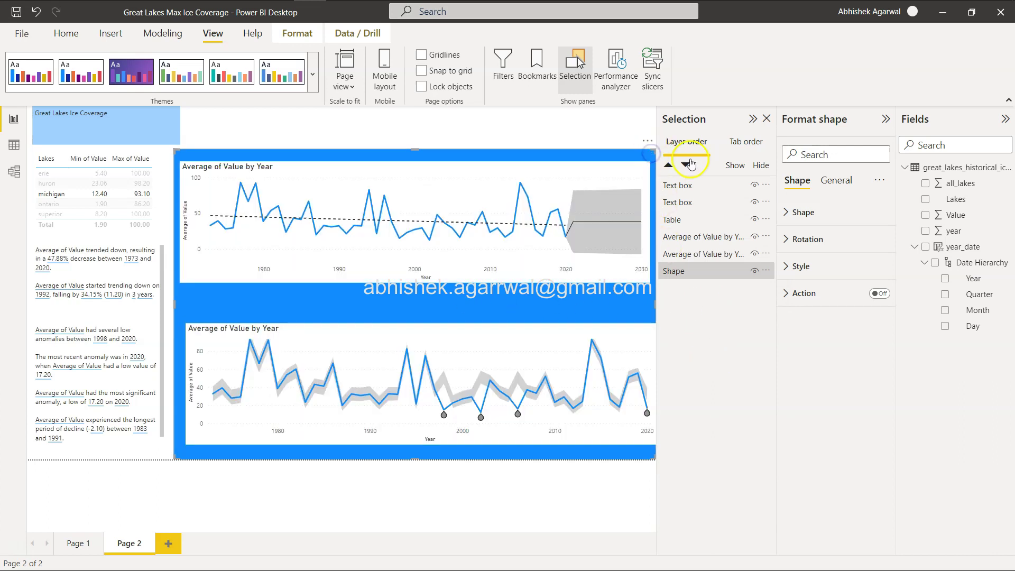
# Step: Set the background rectangle's fill color to light grey and deselect it
pyautogui.click(840, 214)
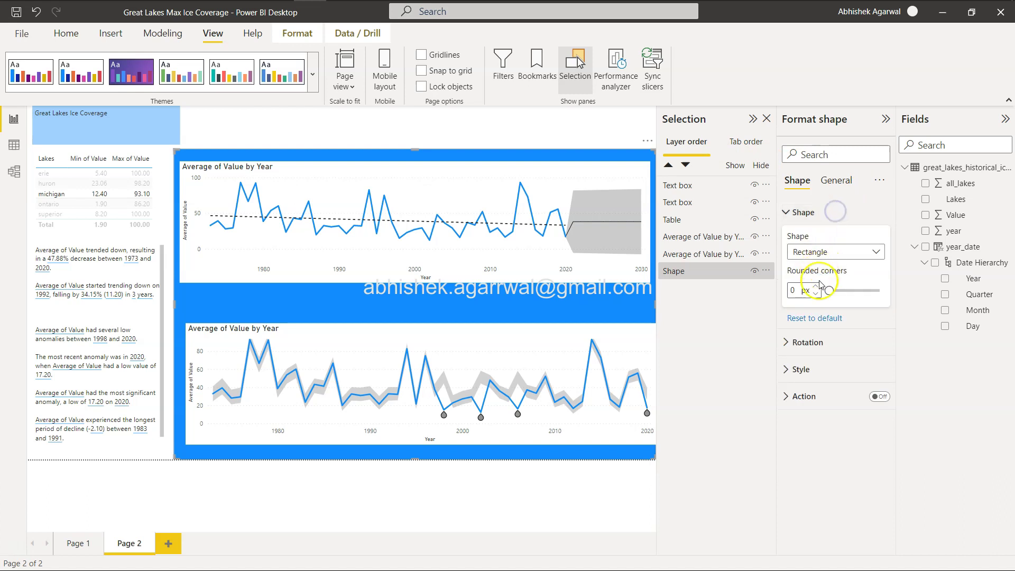
pyautogui.click(817, 372)
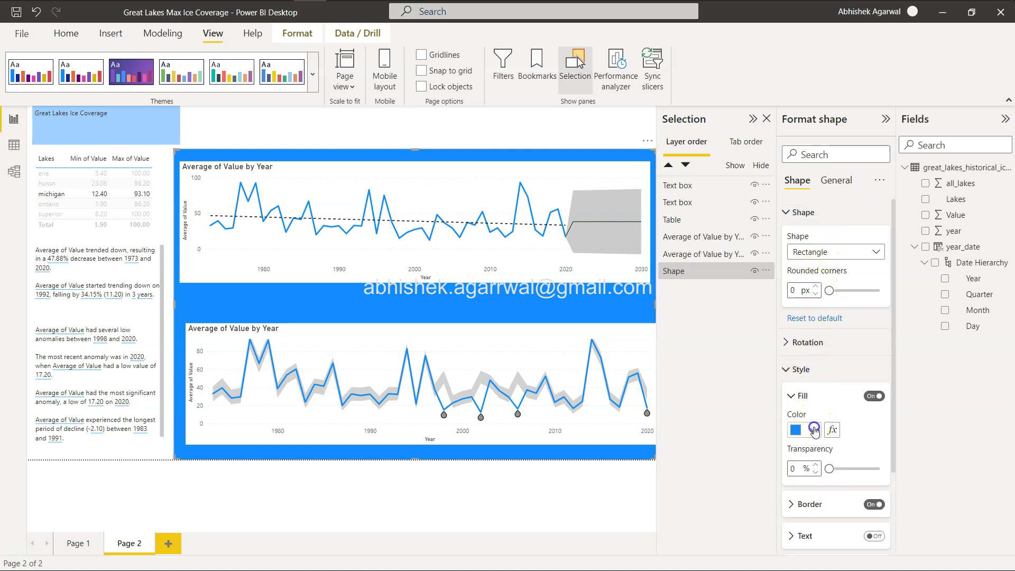
pyautogui.click(808, 429)
pyautogui.click(807, 267)
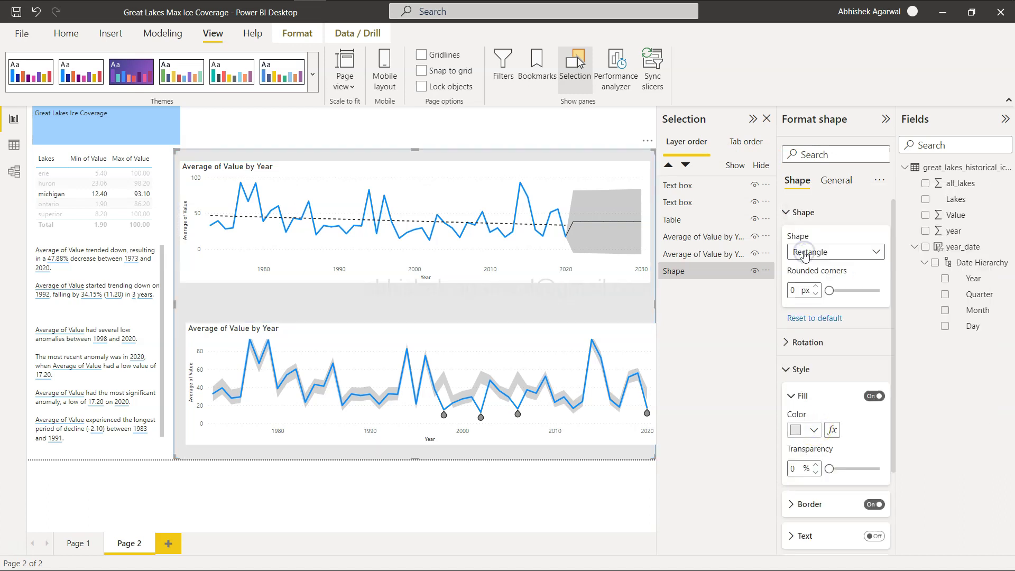
pyautogui.click(606, 135)
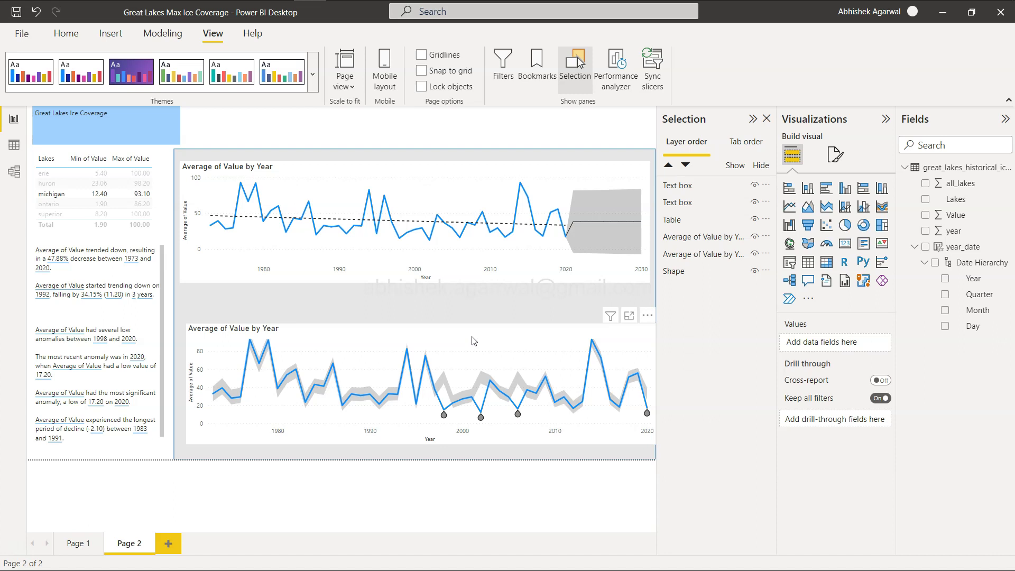
# Step: Clear the michigan filter, review the challenge's questions in the browser and check the forecast chart's projected average for 2030
pyautogui.click(55, 195)
pyautogui.hotkey('alt', 'Tab')
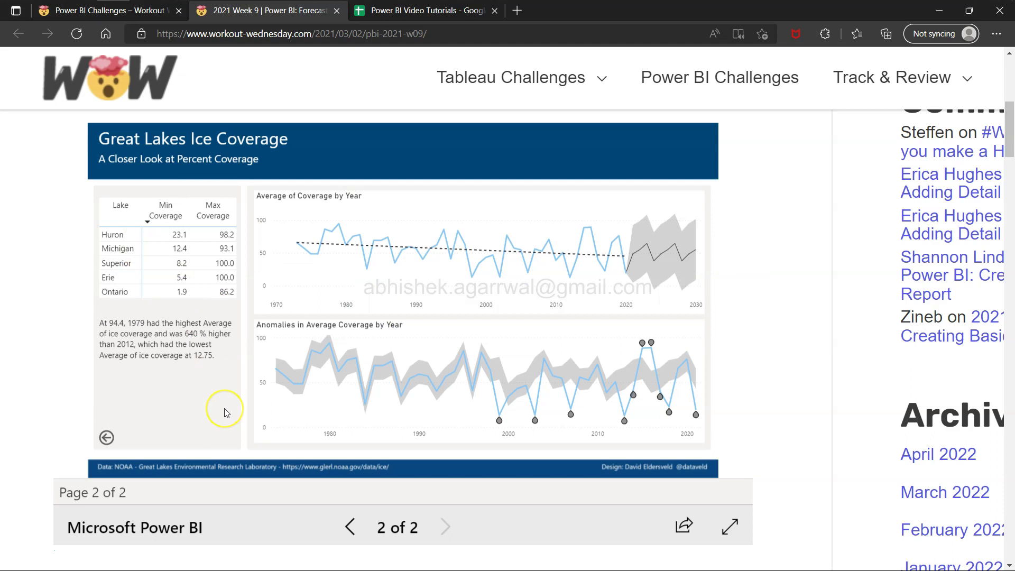
pyautogui.scroll(-8, 226, 413)
pyautogui.scroll(-5, 226, 413)
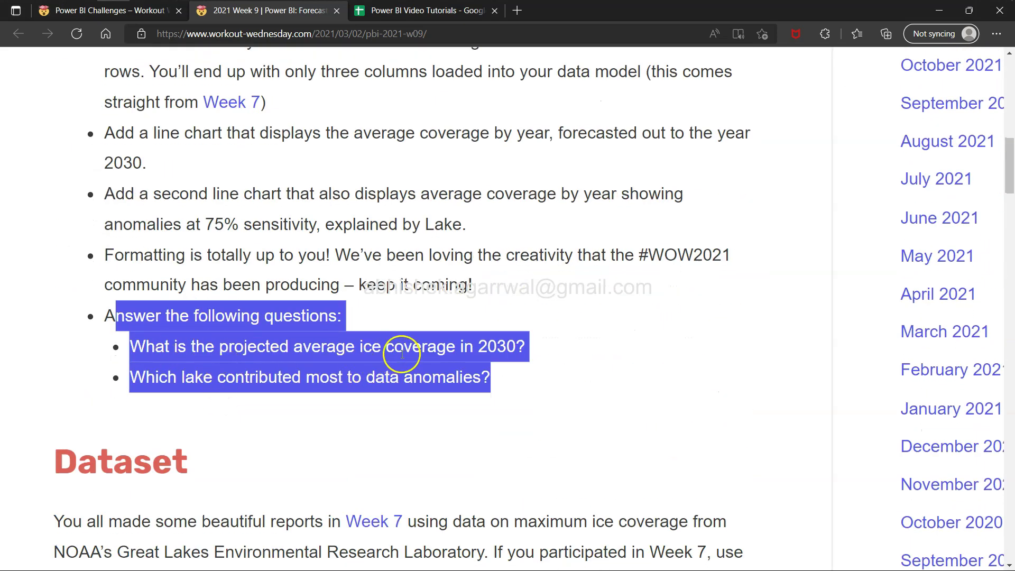
pyautogui.hotkey('alt', 'Tab')
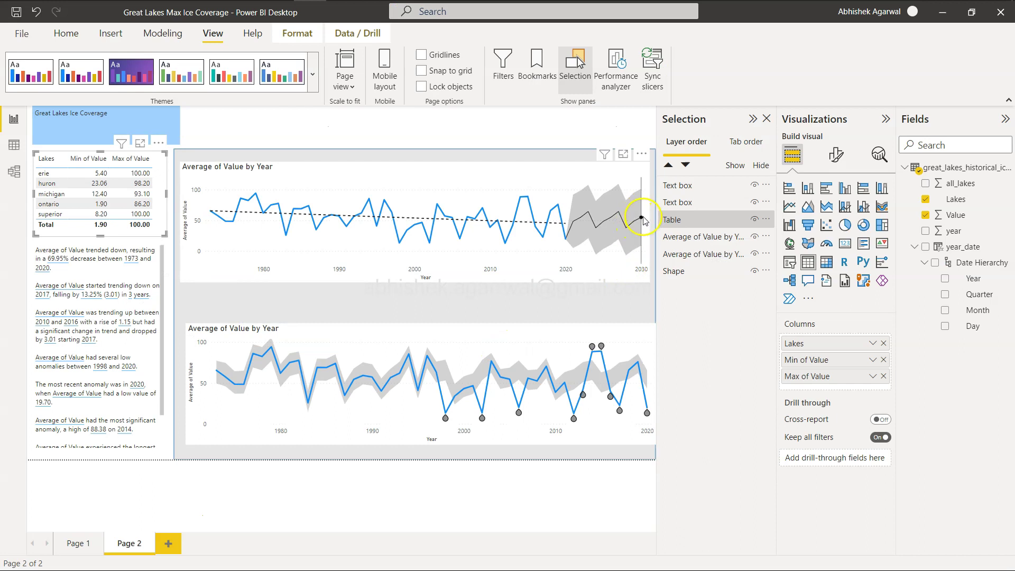
pyautogui.moveTo(640, 219)
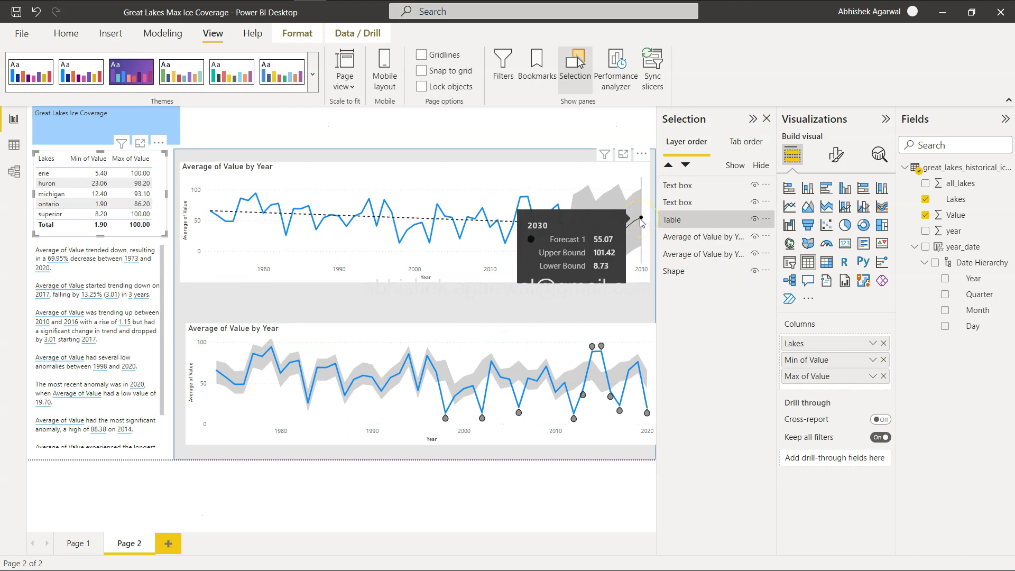
# Step: Check the challenge's anomaly question, filter by each lake in turn to compare anomalies, and clear the lake filter
pyautogui.hotkey('alt', 'Tab')
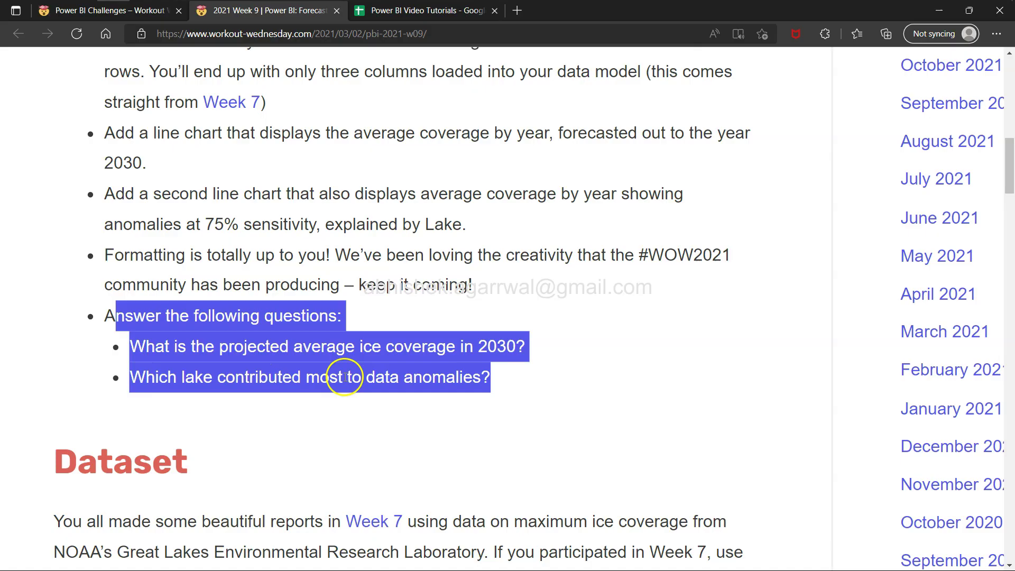
pyautogui.hotkey('alt', 'Tab')
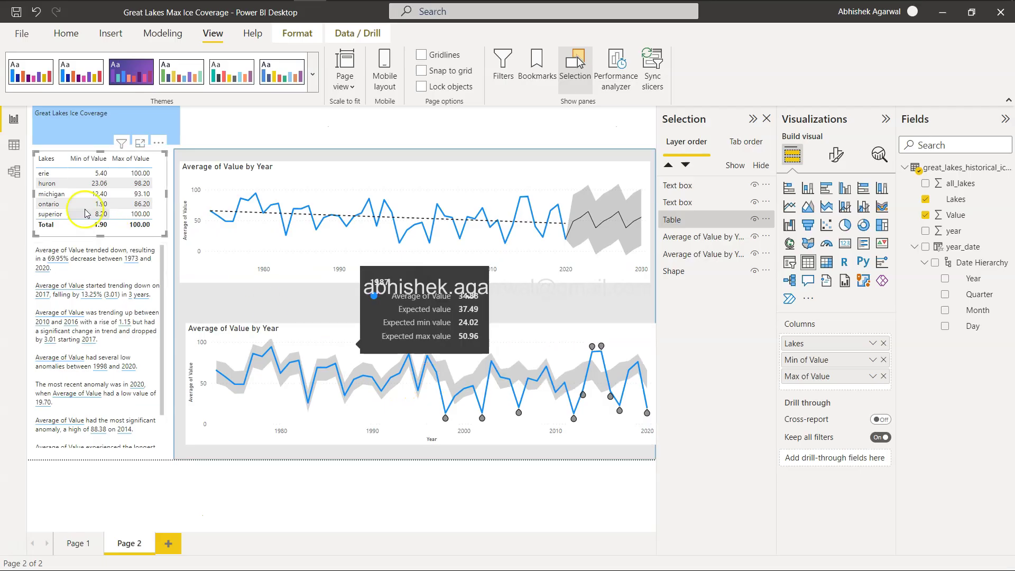
pyautogui.click(48, 175)
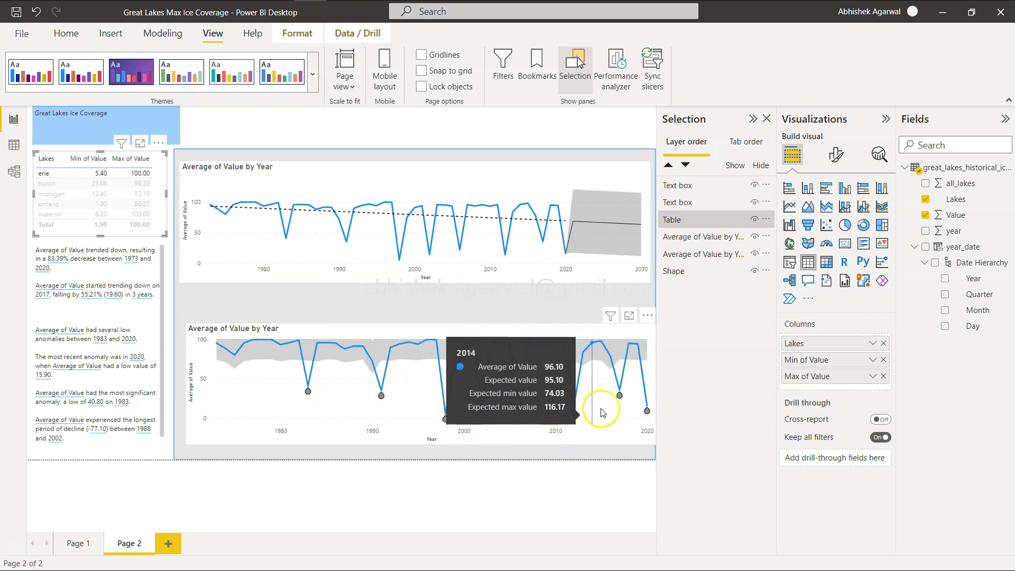
pyautogui.click(55, 185)
pyautogui.click(58, 199)
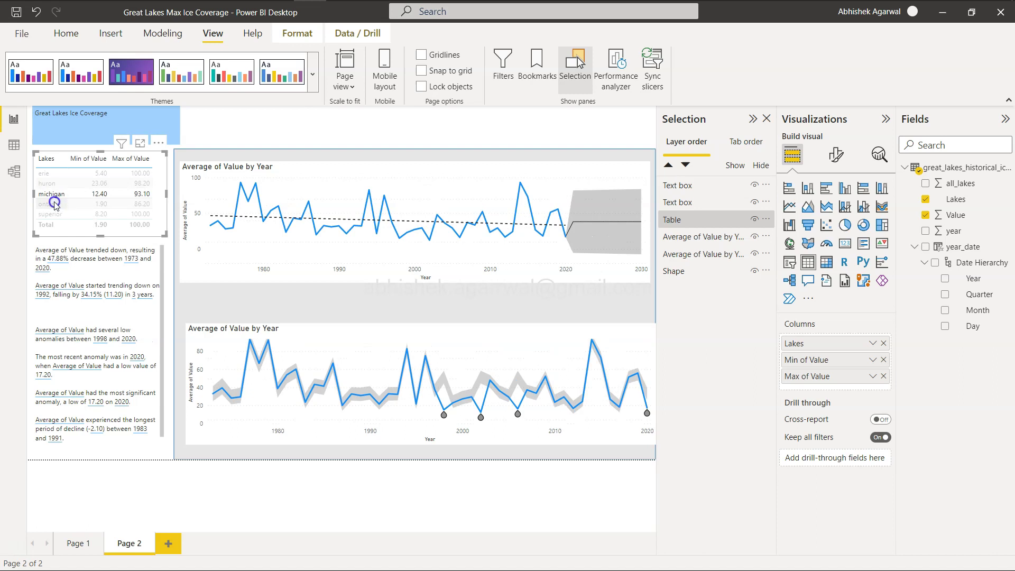
pyautogui.click(55, 203)
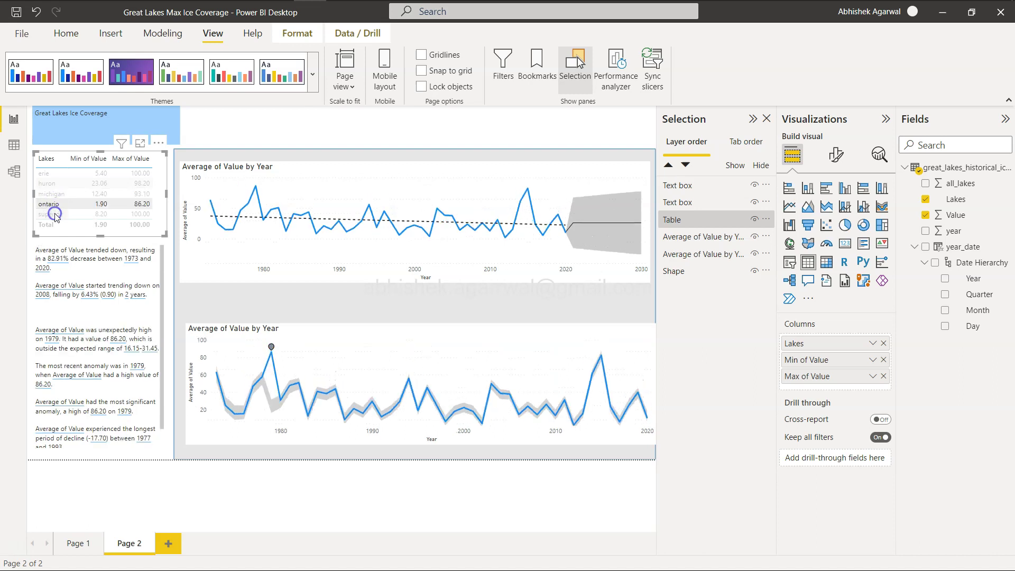
pyautogui.click(55, 214)
pyautogui.click(50, 174)
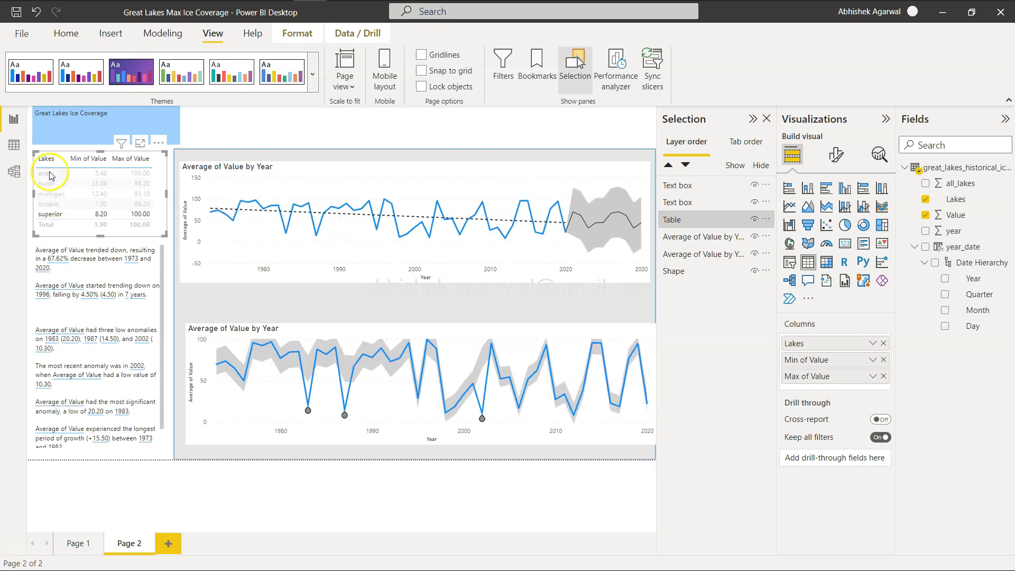
pyautogui.click(50, 174)
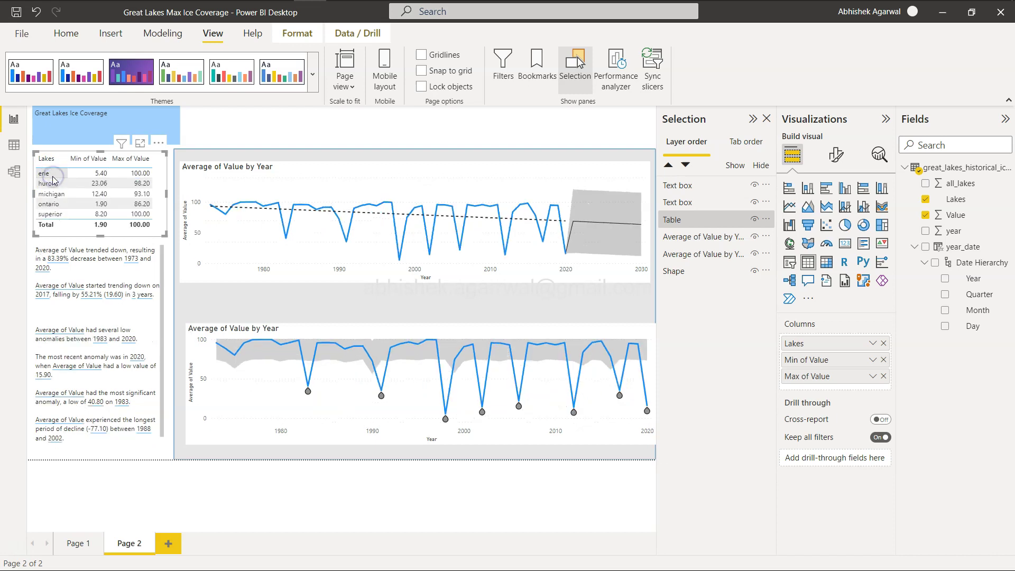
pyautogui.moveTo(357, 385)
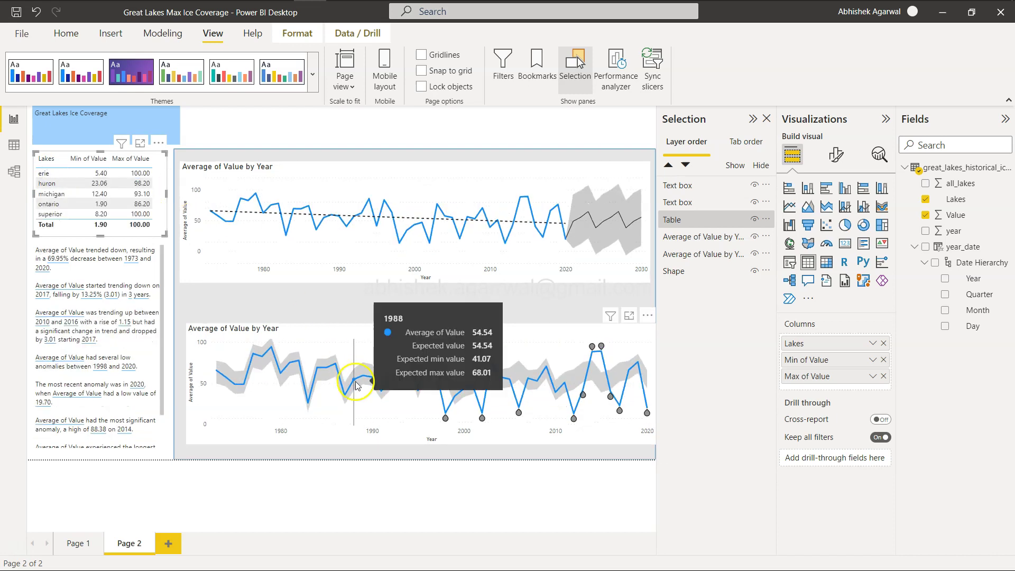